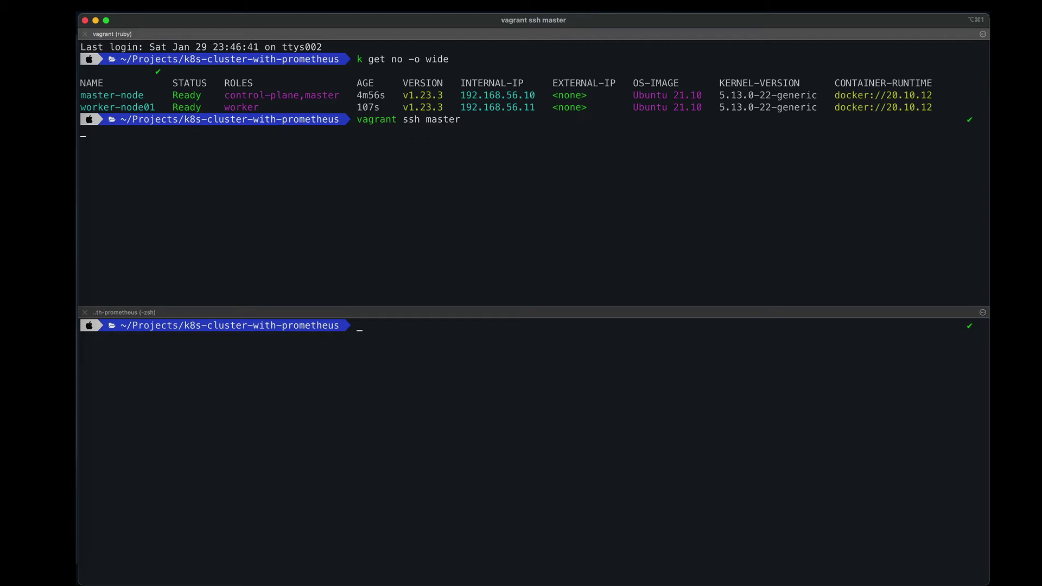
Connect the lower pane to worker-node01 with 'vagrant ssh node01'.
double_click(385, 121)
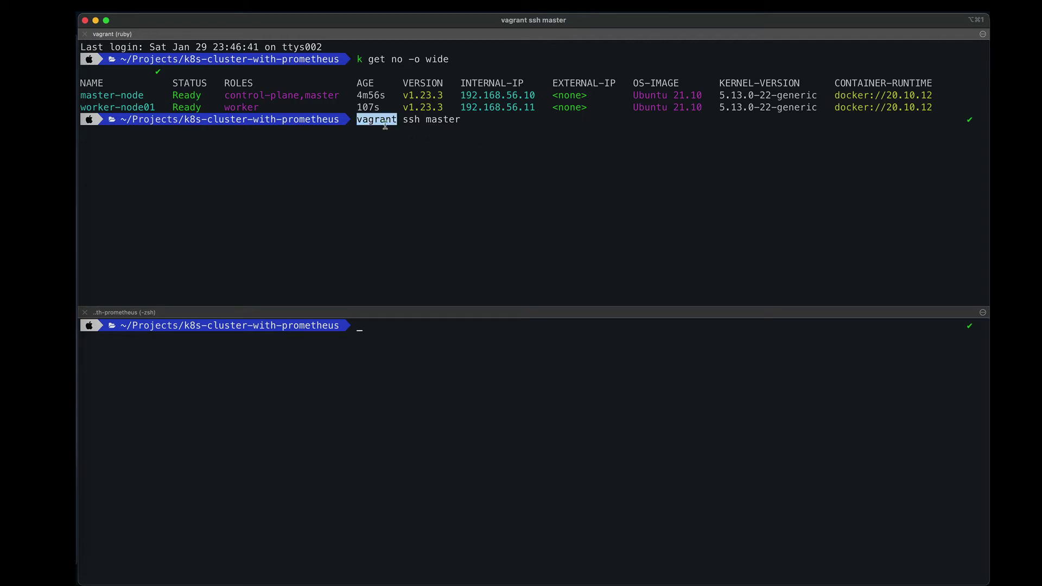
left_click(445, 119, "shift")
type("vagrant ssh master")
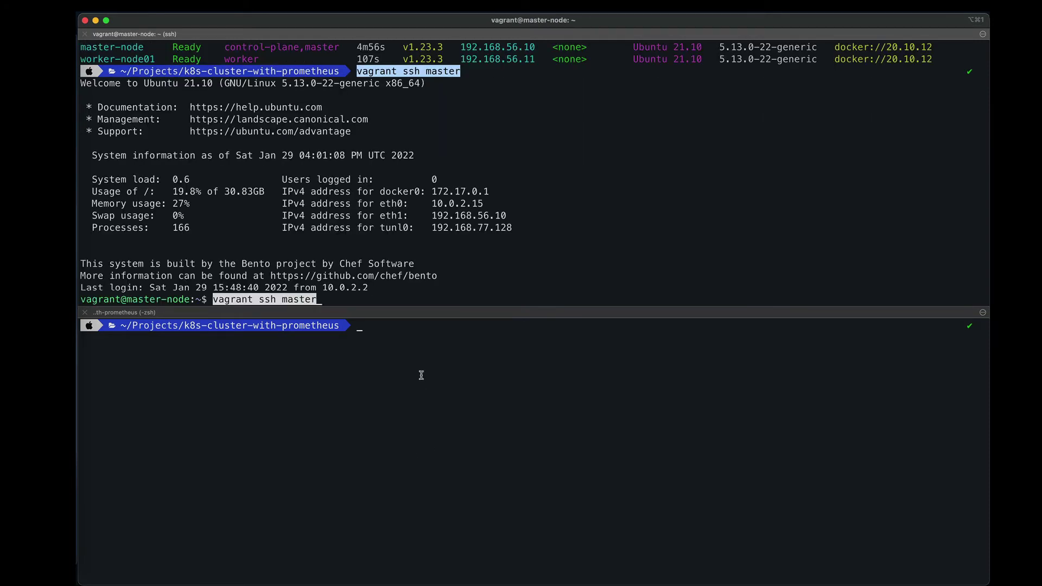
key("BackSpace")
key("BackSpace")
key("BackSpace")
key("BackSpace")
key("BackSpace")
key("BackSpace")
key("BackSpace")
key("BackSpace")
key("BackSpace")
key("BackSpace")
key("BackSpace")
key("BackSpace")
key("BackSpace")
key("BackSpace")
key("BackSpace")
key("BackSpace")
key("BackSpace")
key("BackSpace")
key("BackSpace")
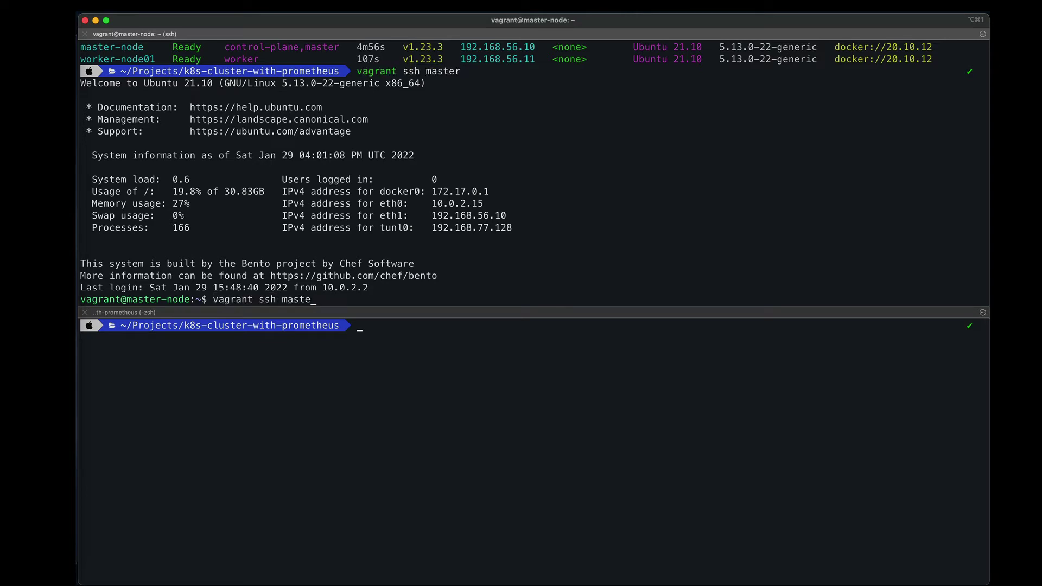
left_click(359, 328)
type("vagrant ssh ")
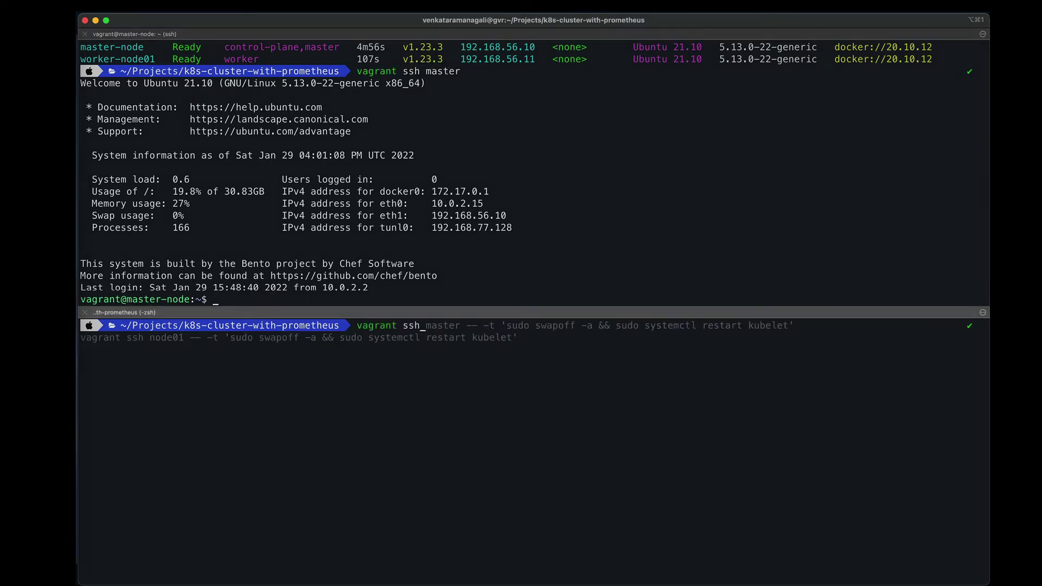
type("node01")
key("Return")
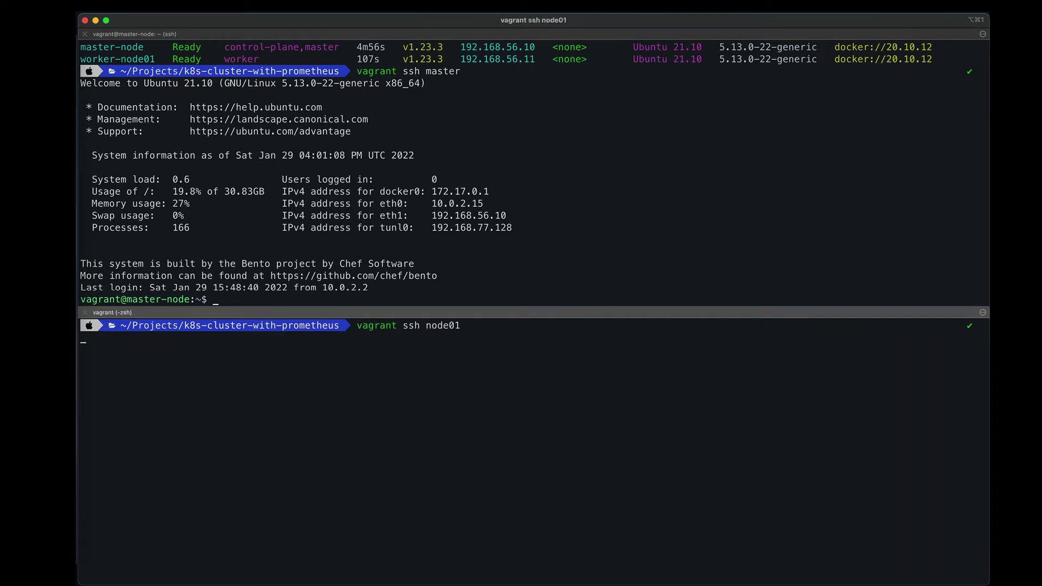
Become root with 'sudo su' on master-node in the upper pane and clear it.
left_click(306, 298)
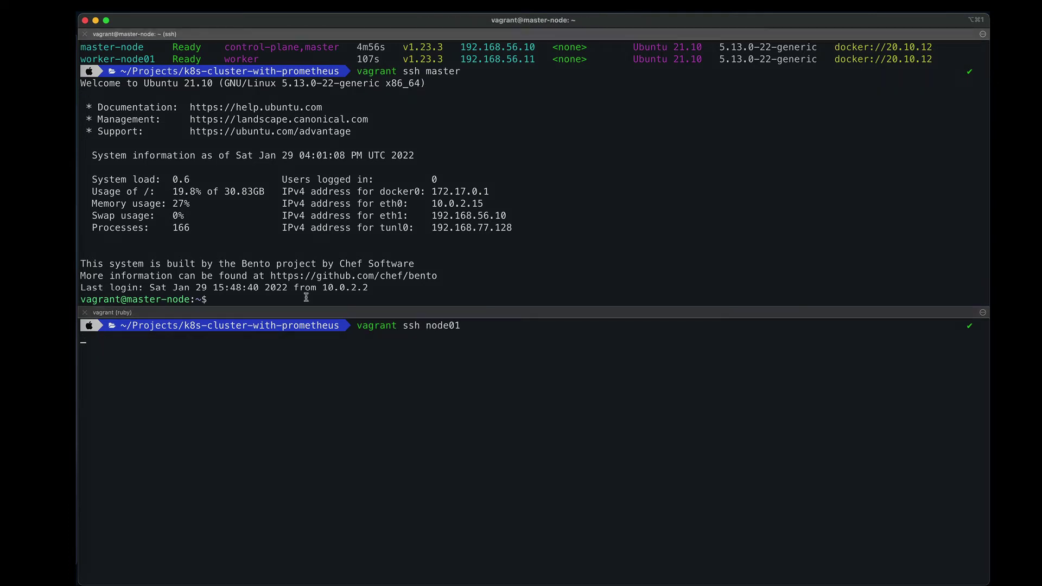
type("sudo su")
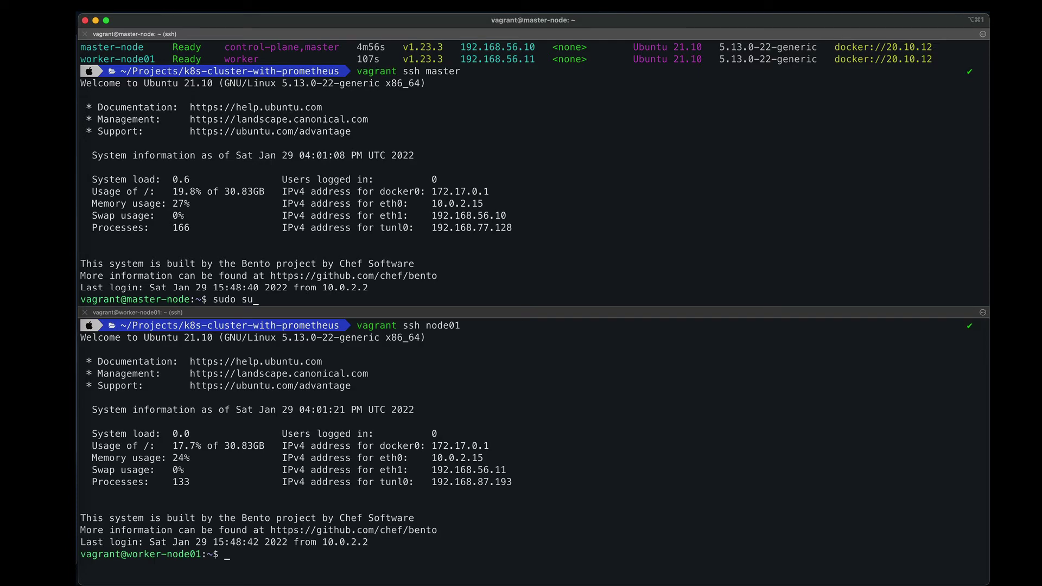
key("Return")
type("c")
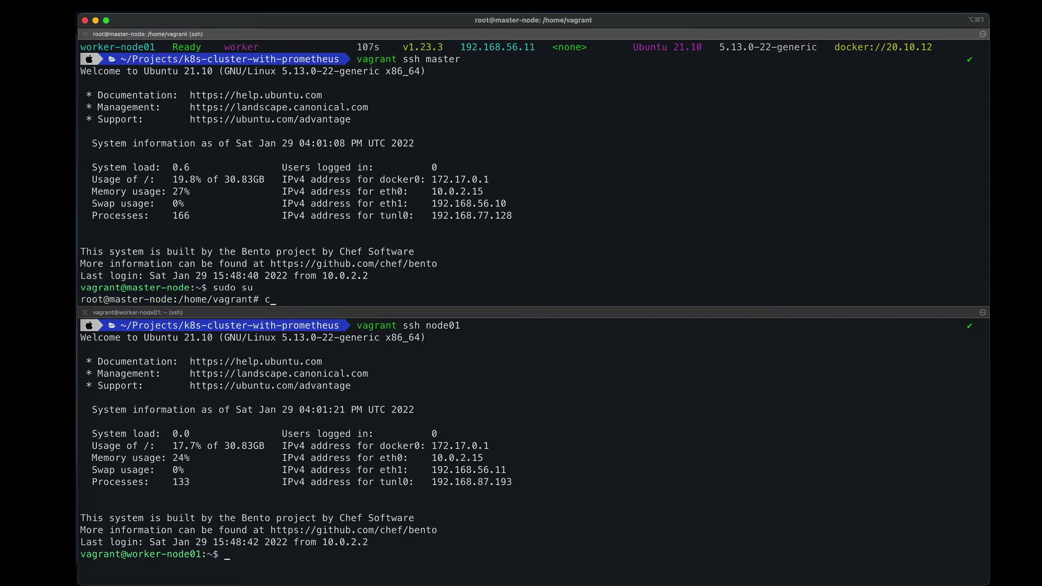
type("lear")
key("Return")
double_click(133, 48)
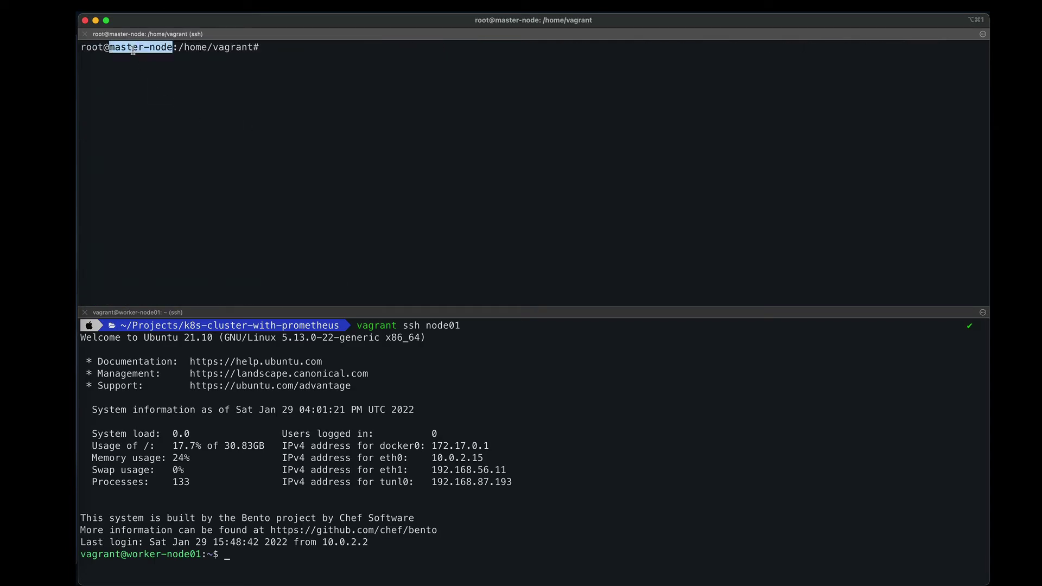
Become root with 'sudo su' on worker-node01 in the lower pane and clear it.
left_click(516, 544)
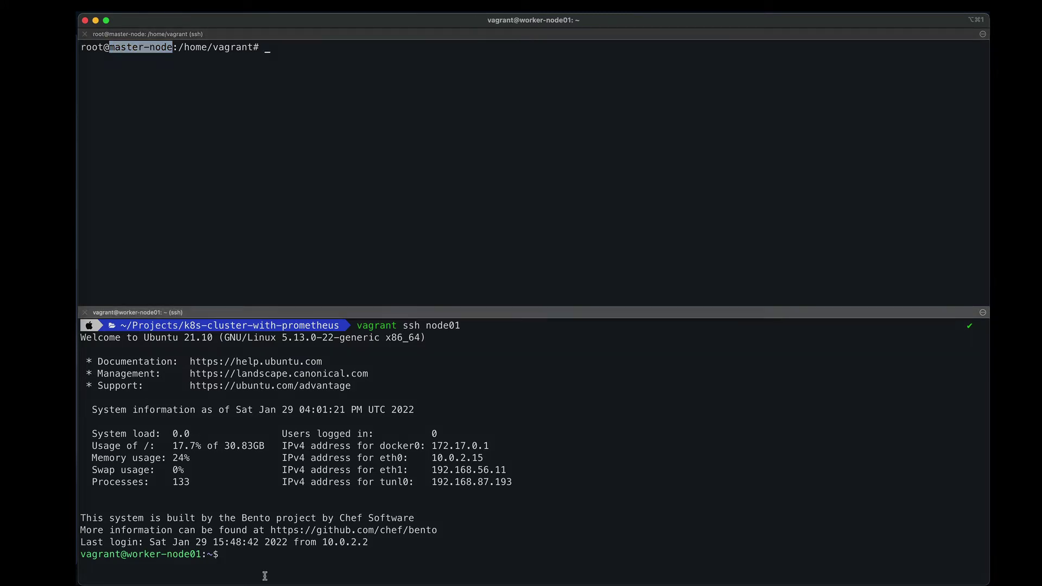
type("sudo su")
key("Return")
type("clear")
key("Return")
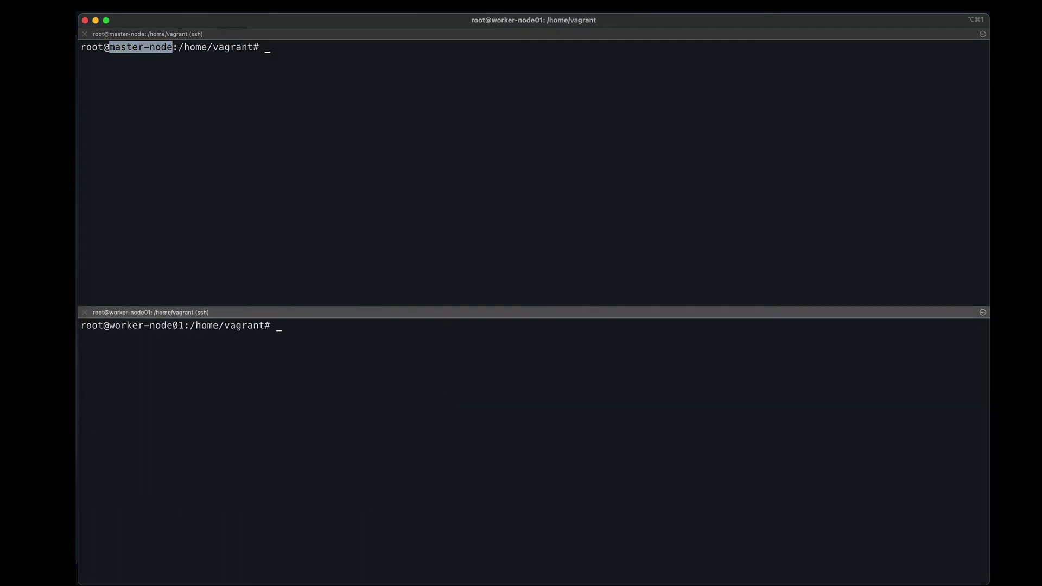
key("super+Tab")
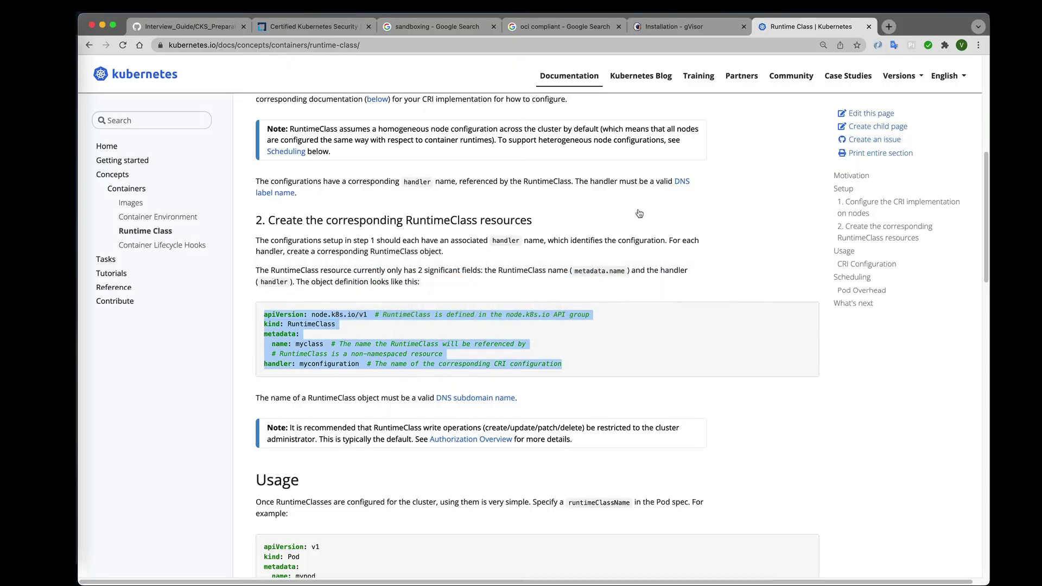
Go to the 'Install from an apt repository' section of the gVisor Installation page.
left_click(664, 27)
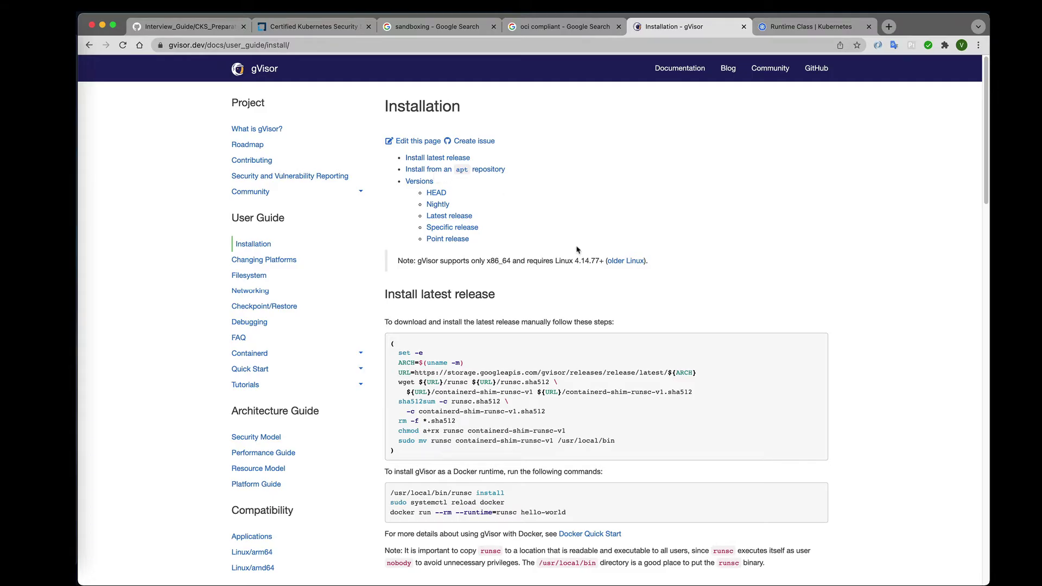
key("super+Tab")
key("super+Tab")
left_click(435, 172)
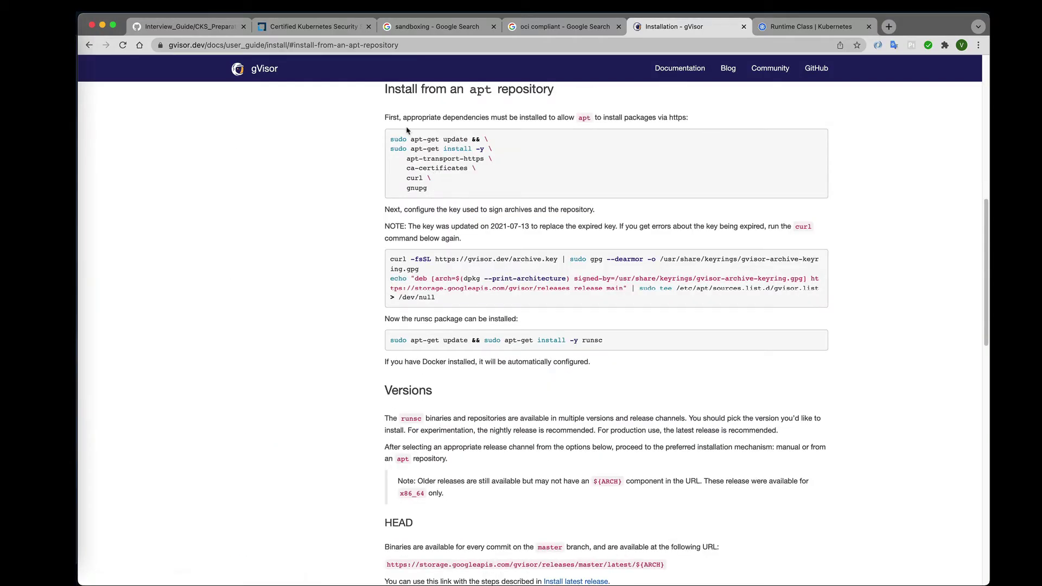
Copy the curl signing-key and echo apt source commands.
left_click_drag(391, 138, 429, 190)
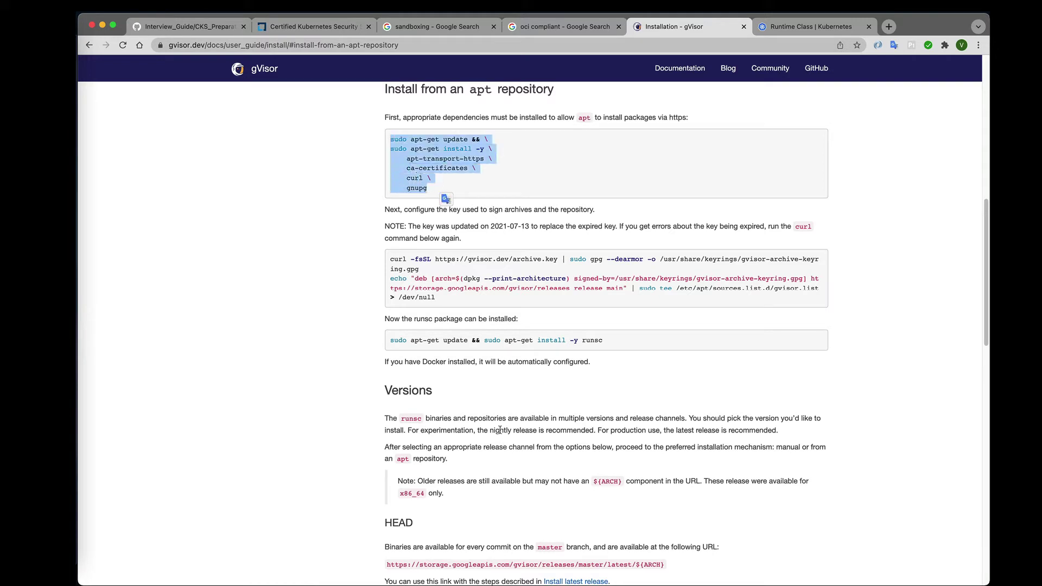
left_click_drag(391, 259, 442, 306)
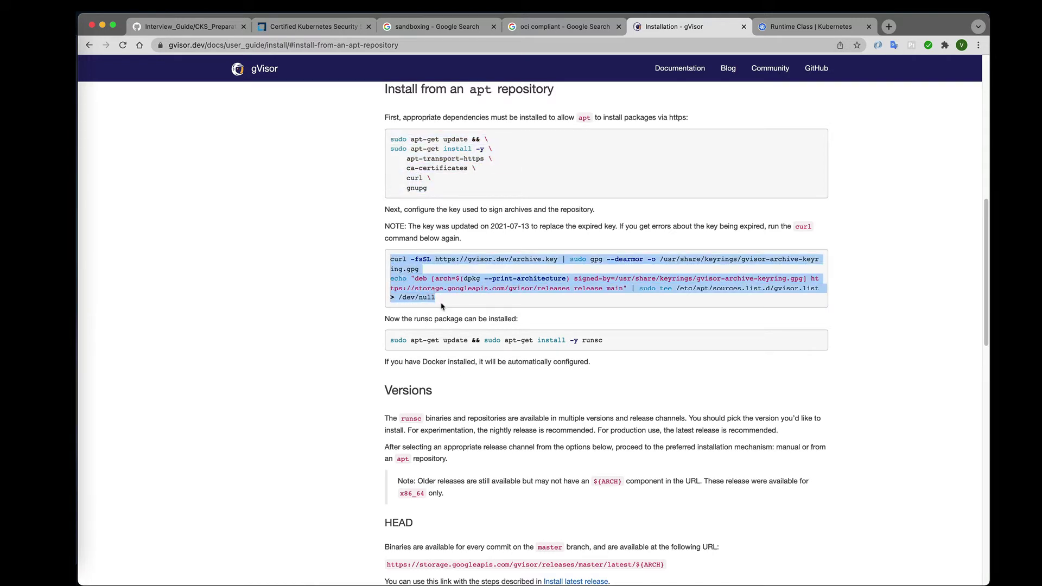
right_click(410, 265)
left_click(429, 282)
right_click(404, 260)
left_click(429, 282)
key("super+Tab")
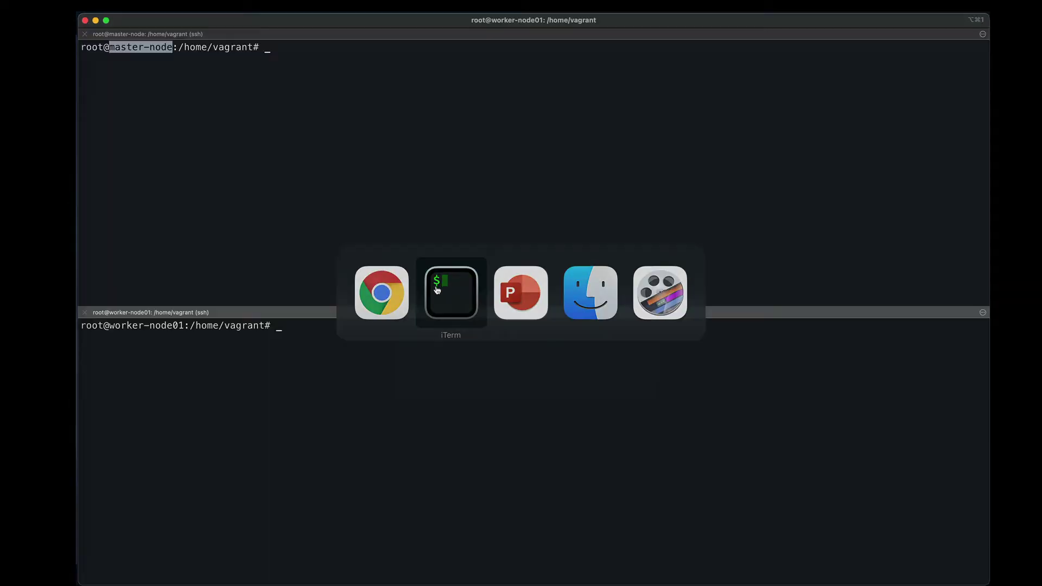
Run the copied signing-key and apt source commands on master-node and worker-node01.
key("super+v")
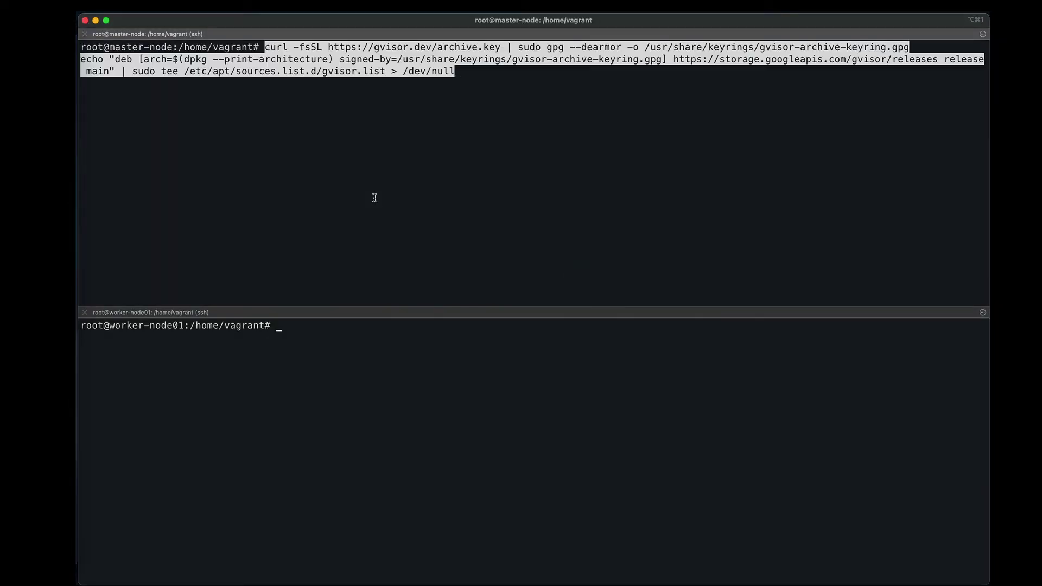
key("Return")
left_click(395, 404)
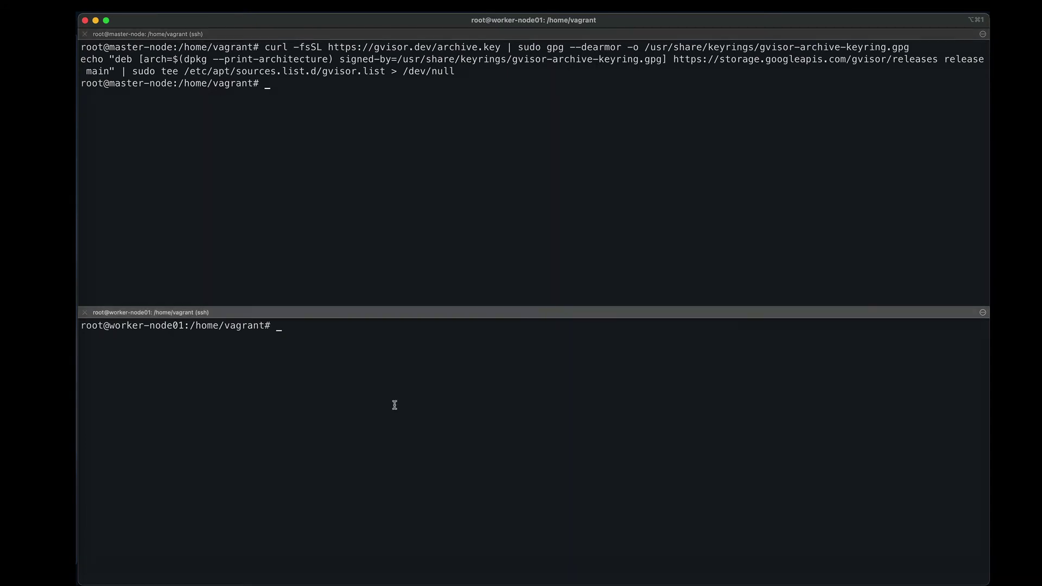
key("super+v")
key("Return")
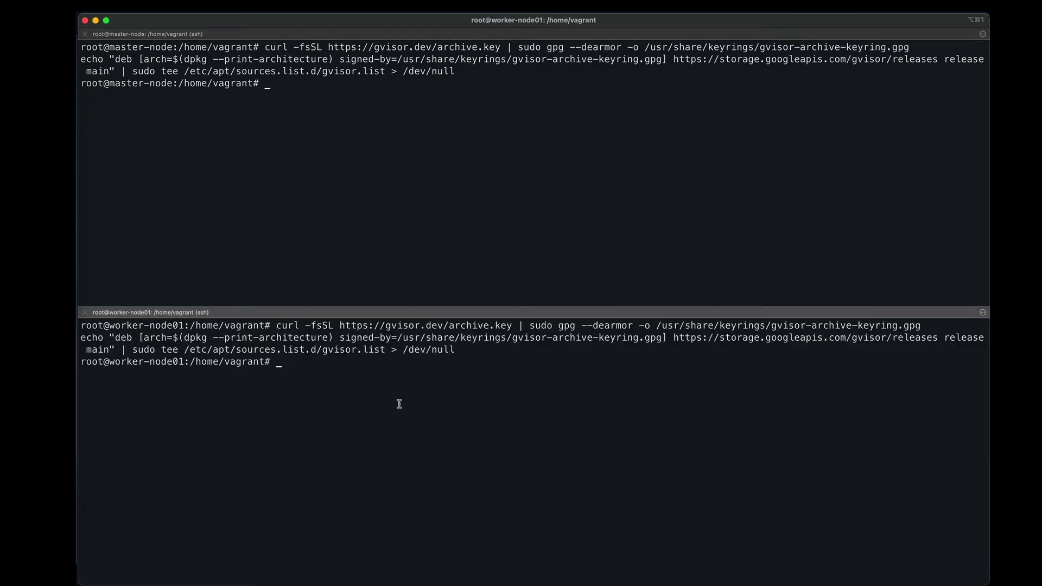
key("super+Tab")
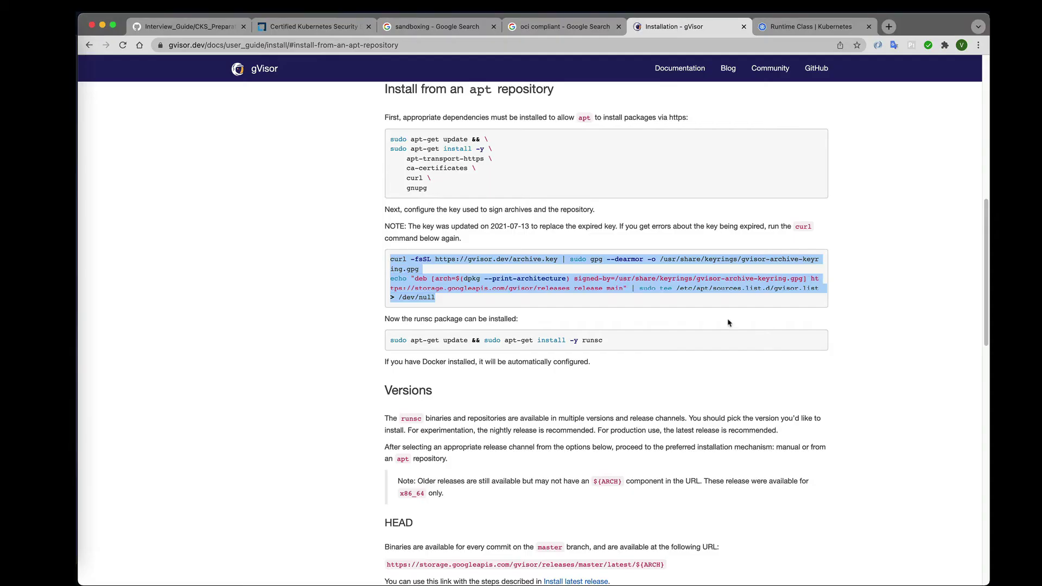
Copy the HEAD add-apt-repository command from the gVisor Versions section.
triple_click(434, 342)
scroll(487, 401, "down", 5)
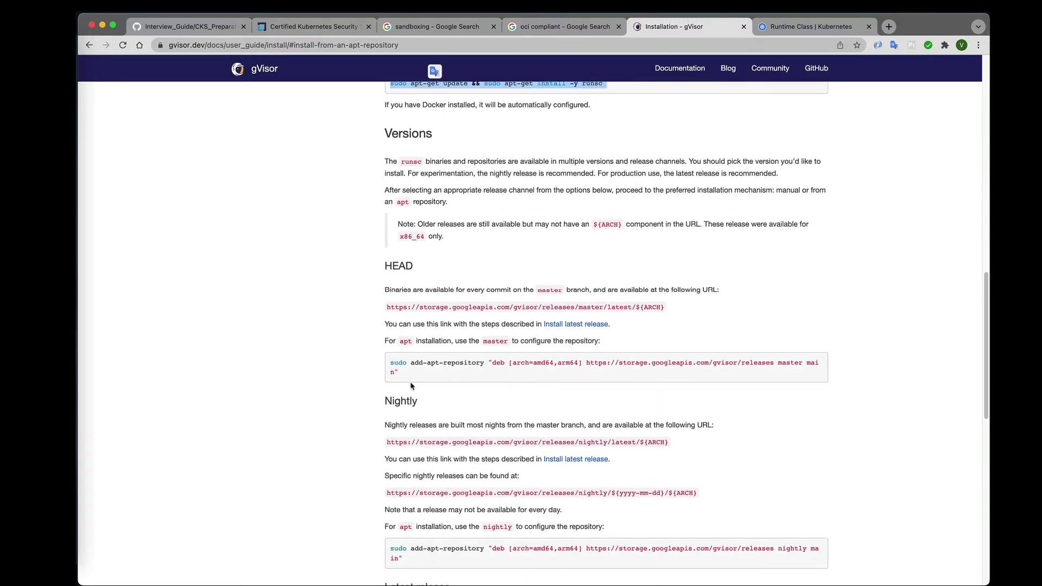
left_click_drag(402, 382, 391, 362)
right_click(390, 361)
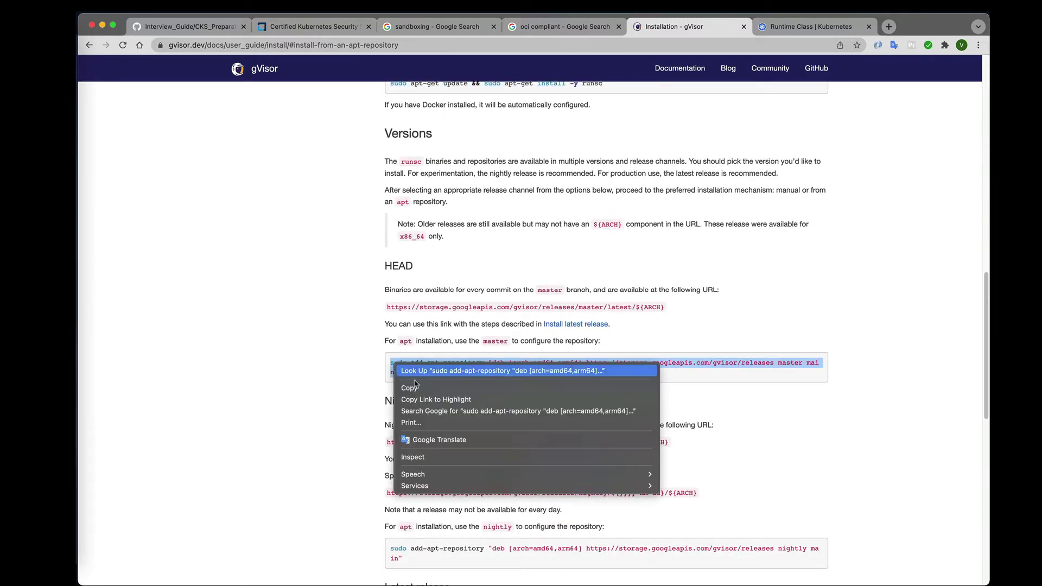
left_click(413, 388)
right_click(391, 361)
left_click(414, 387)
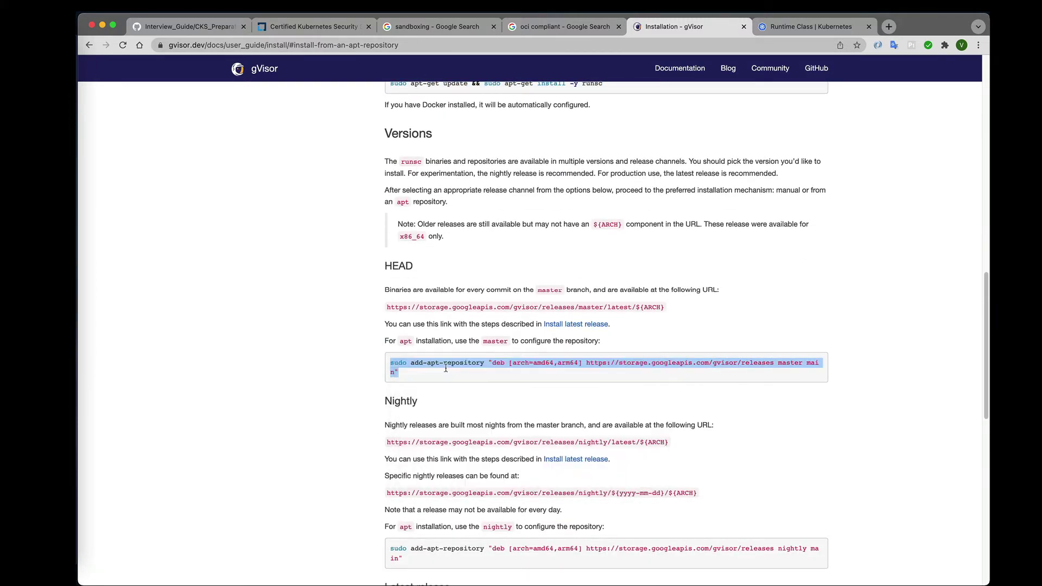
key("super+Tab")
Add the gVisor HEAD release repository on master-node, confirming the prompt.
left_click(400, 186)
key("super+v")
key("Return")
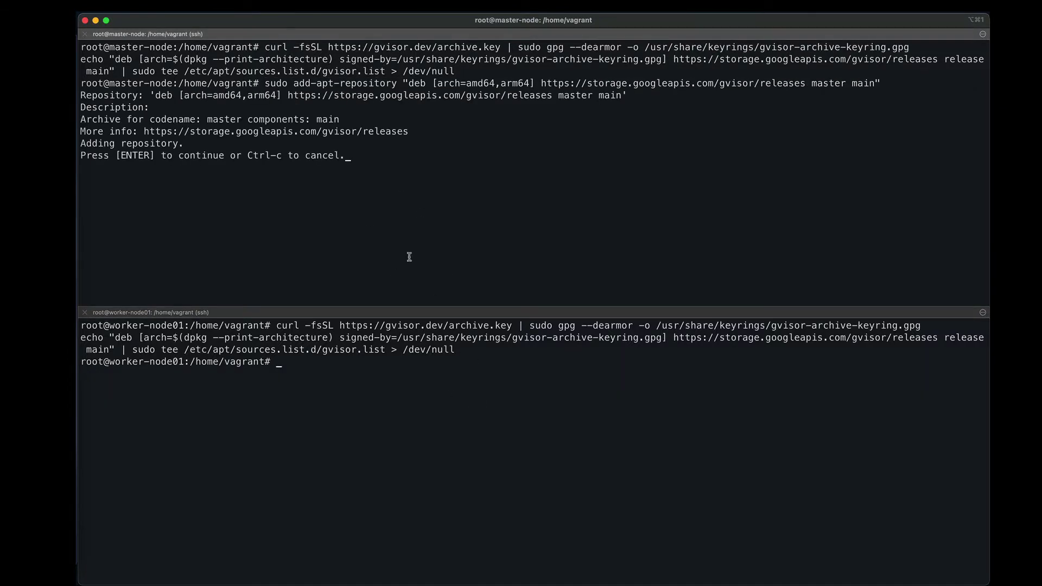
key("Return")
Add the same gVisor repository on worker-node01, confirming the prompt.
left_click(404, 413)
key("super+v")
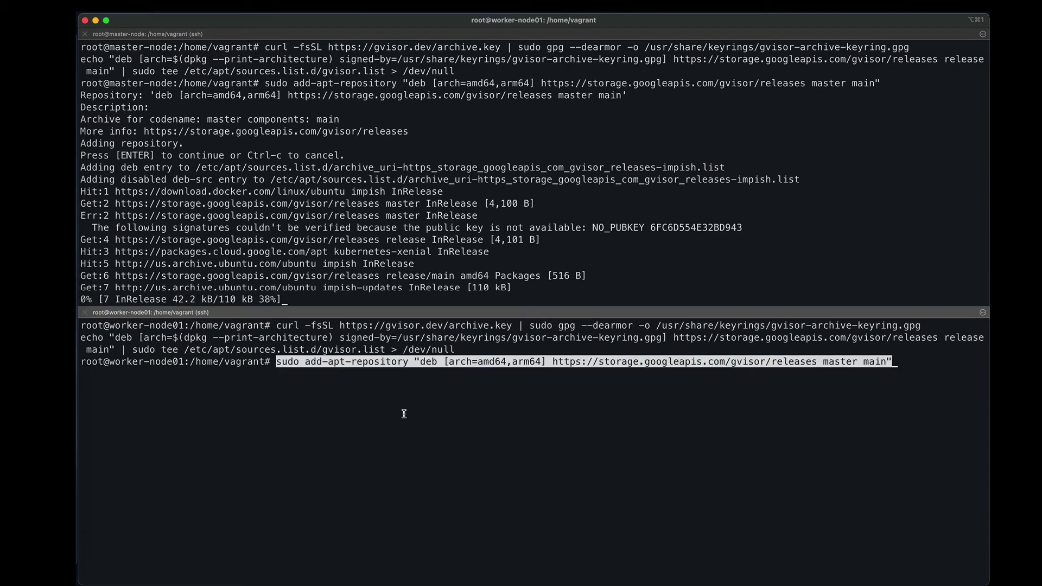
key("Return")
double_click(162, 325)
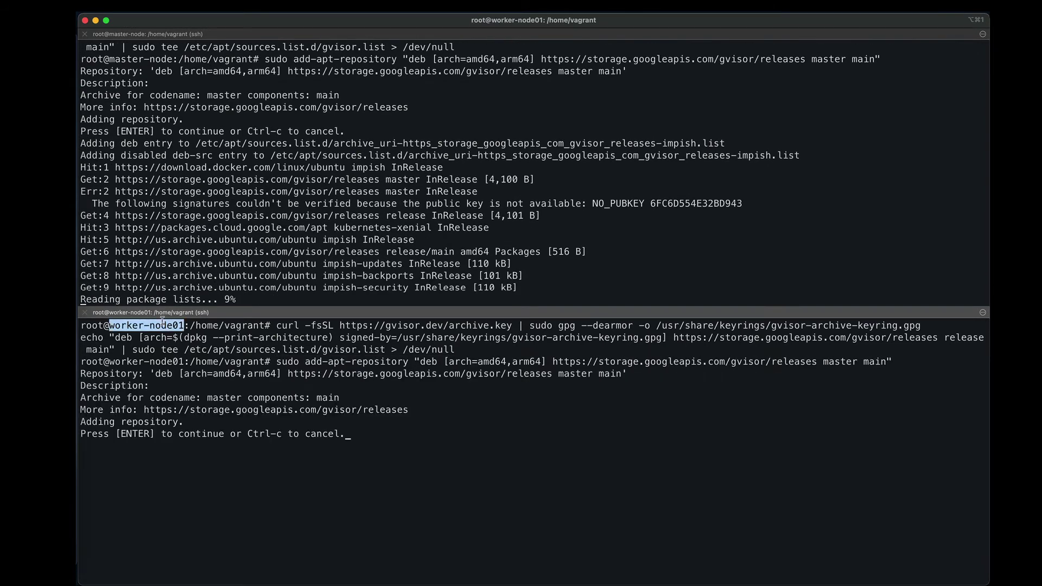
left_click(303, 179)
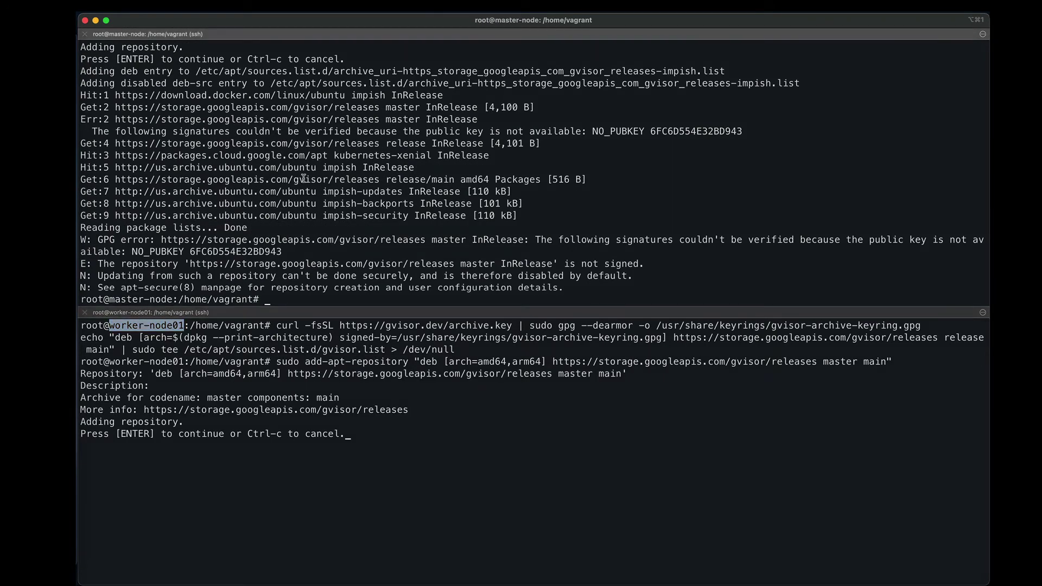
left_click(370, 439)
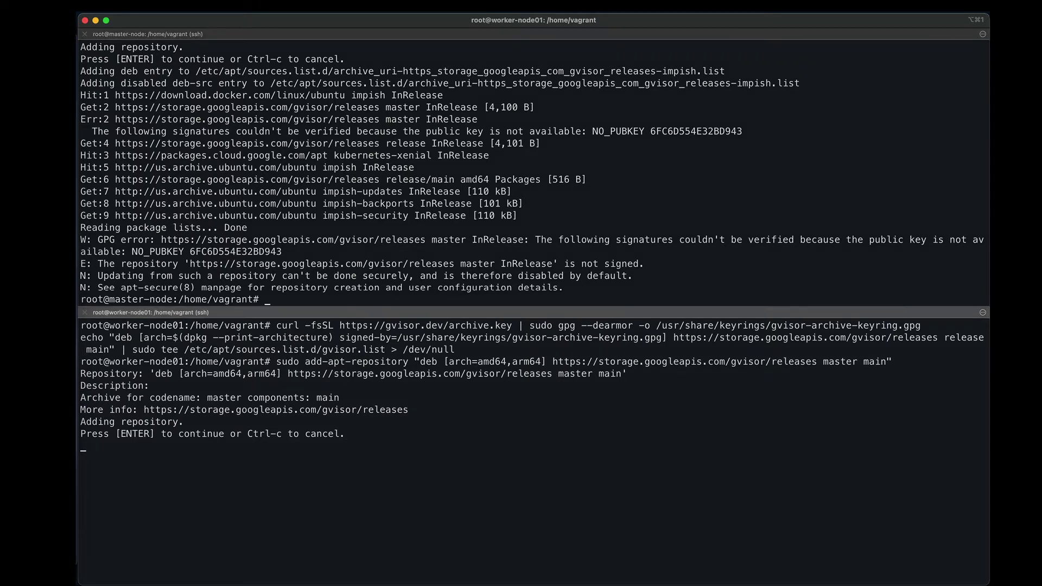
key("Return")
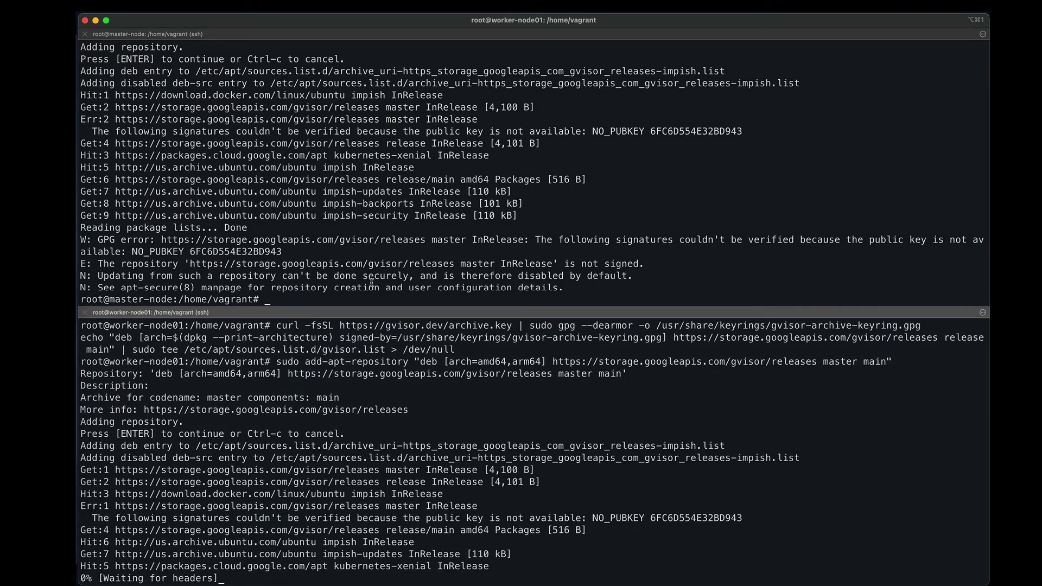
left_click(372, 281)
key("Return")
key("Return")
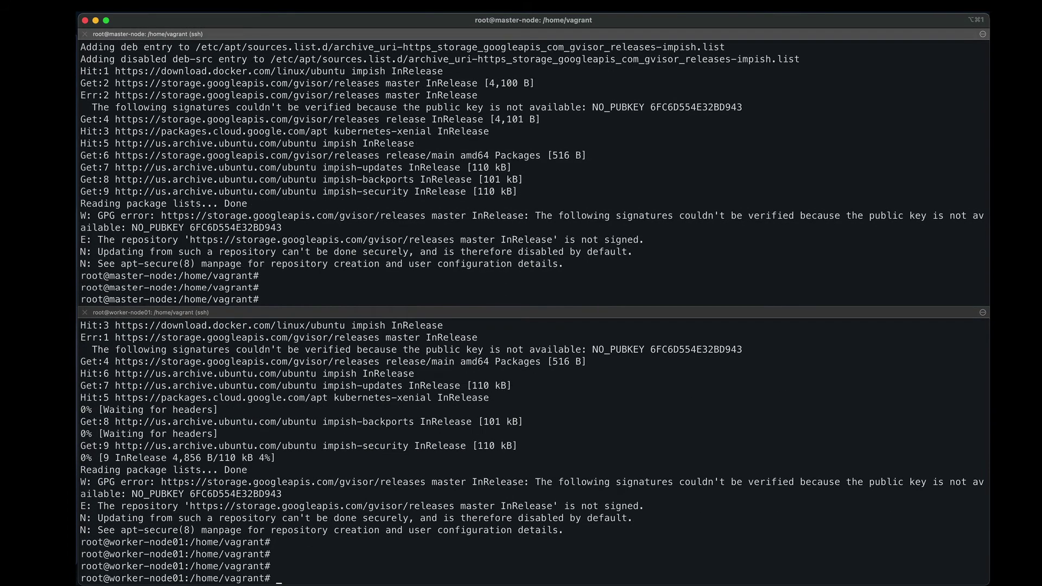
key("super+Tab")
Copy 'sudo apt-get update && sudo apt-get install -y runsc' from the gVisor docs.
scroll(486, 391, "down", 1)
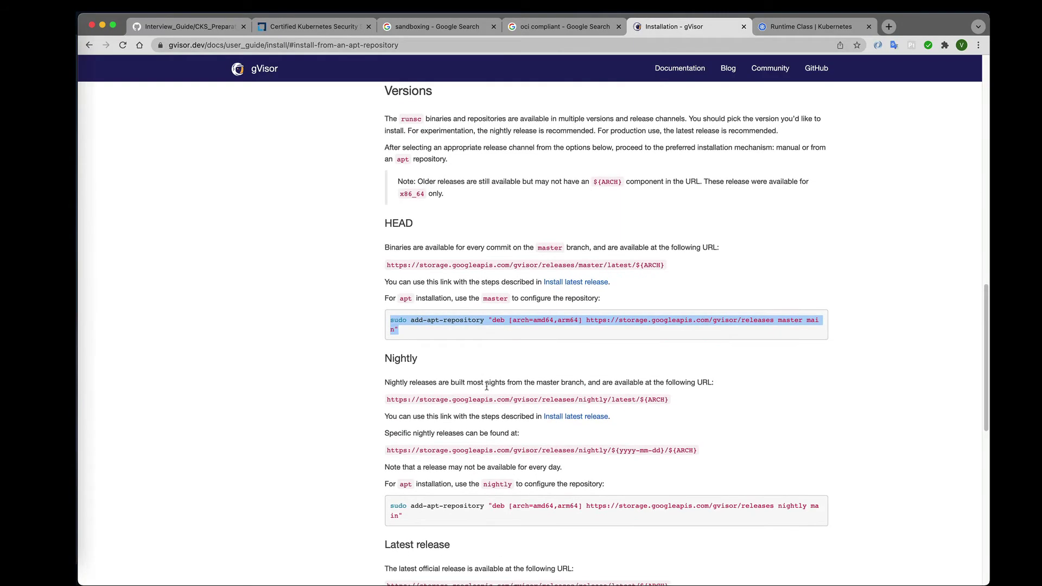
scroll(434, 326, "up", 5)
scroll(434, 325, "up", 3)
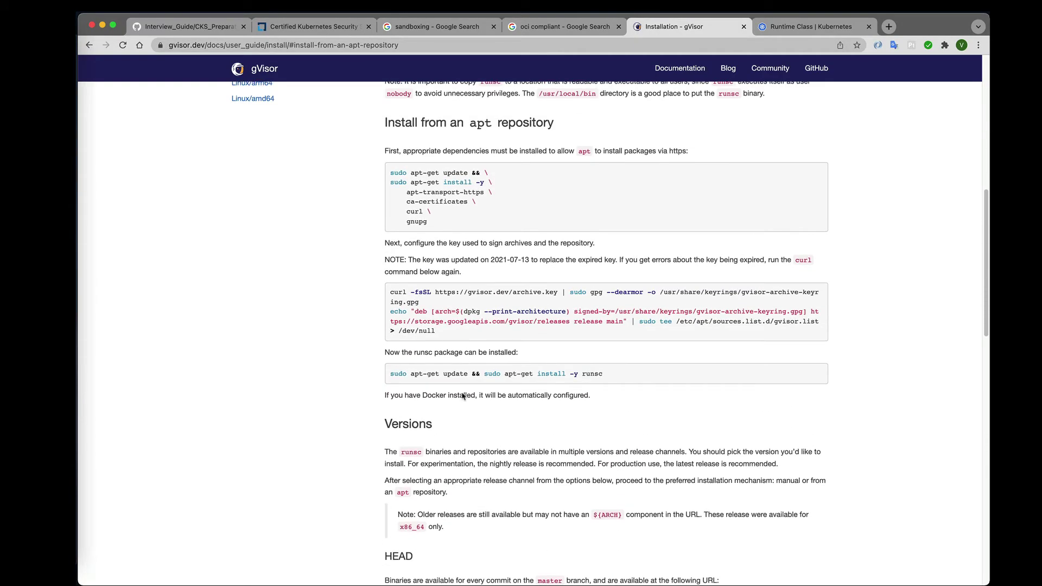
triple_click(423, 371)
right_click(444, 374)
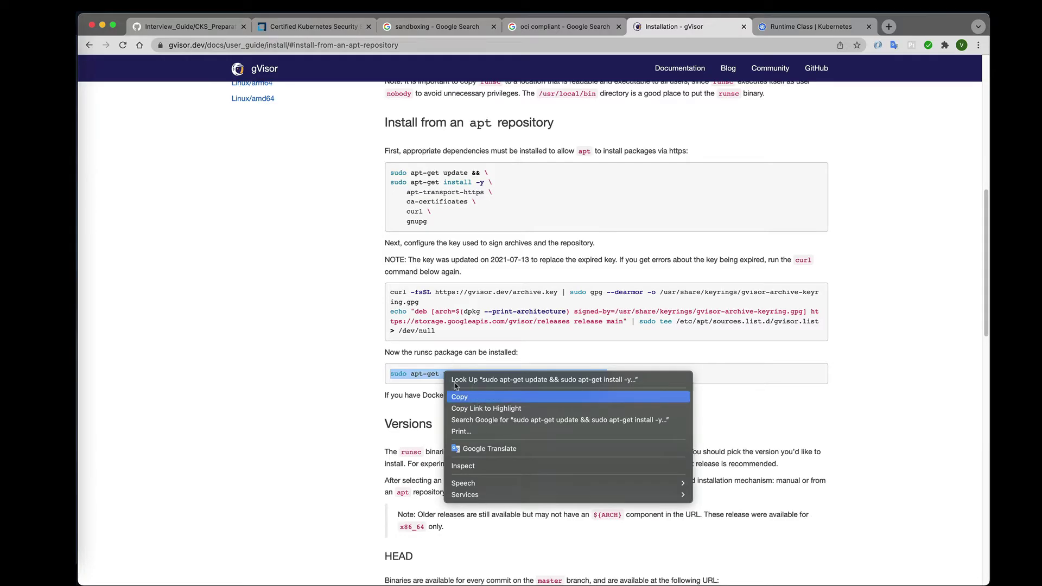
left_click(455, 396)
key("super+Tab")
Run the runsc install command on master-node and worker-node01.
key("super+v")
key("Return")
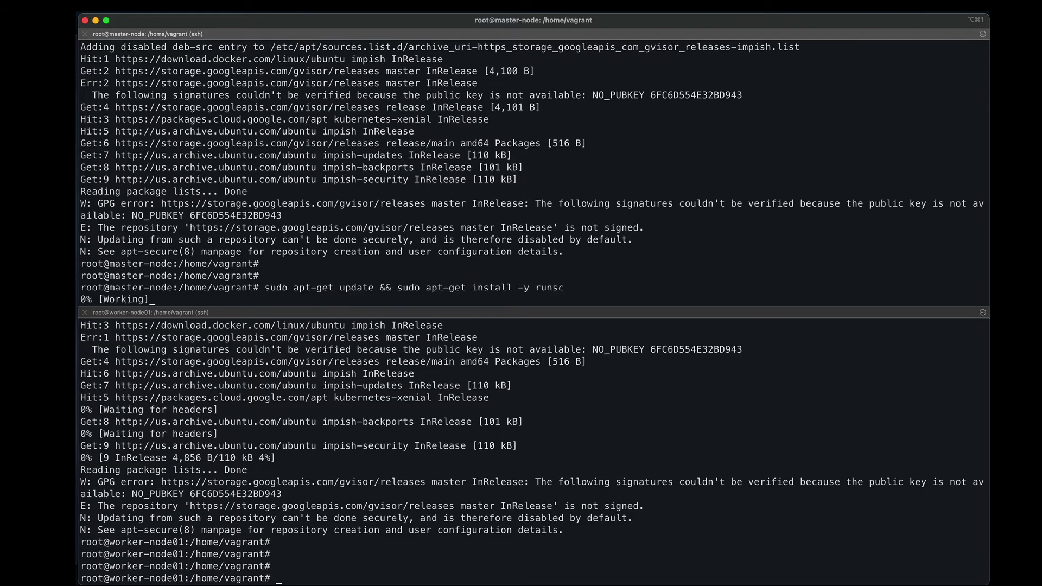
left_click(371, 547)
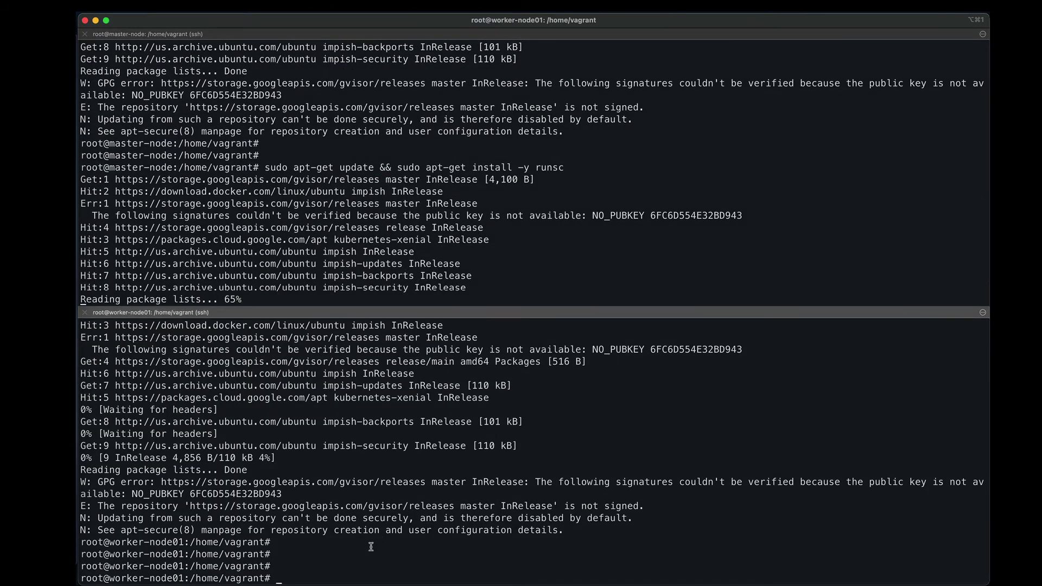
key("super+v")
key("Return")
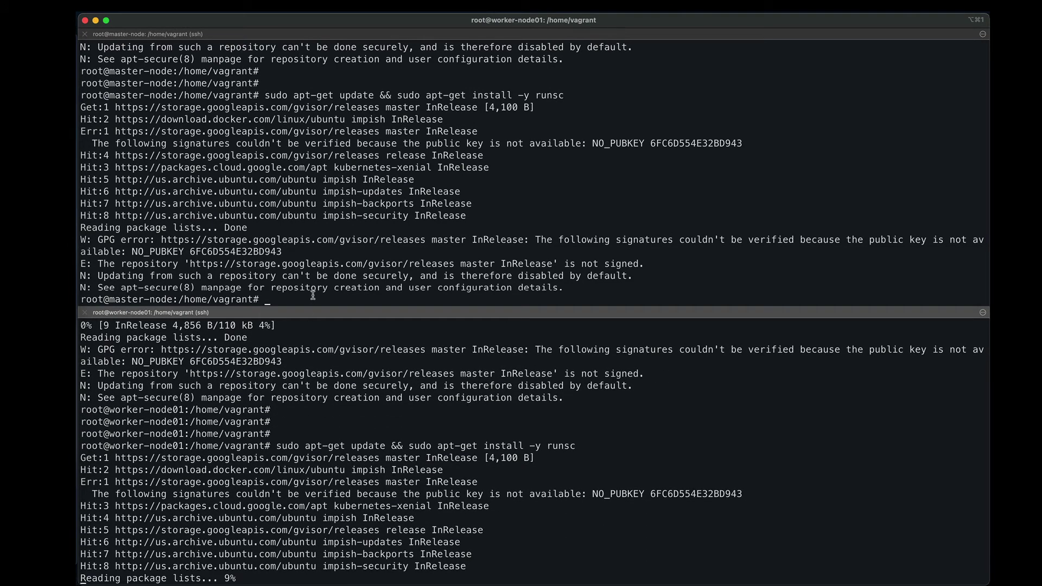
Clear the worker and master terminal panes.
key("ctrl+l")
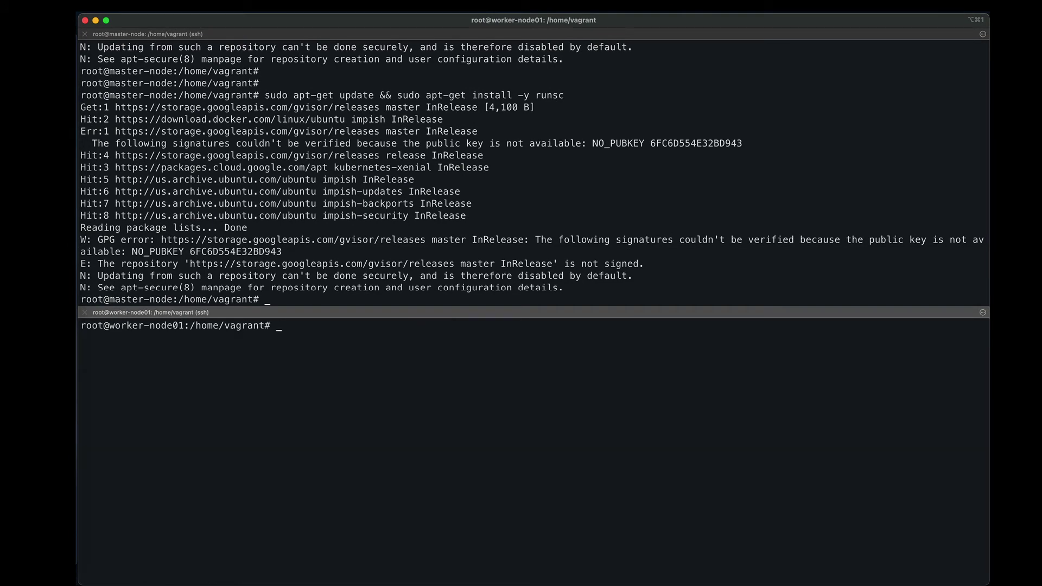
left_click(296, 282)
type("clear")
key("Return")
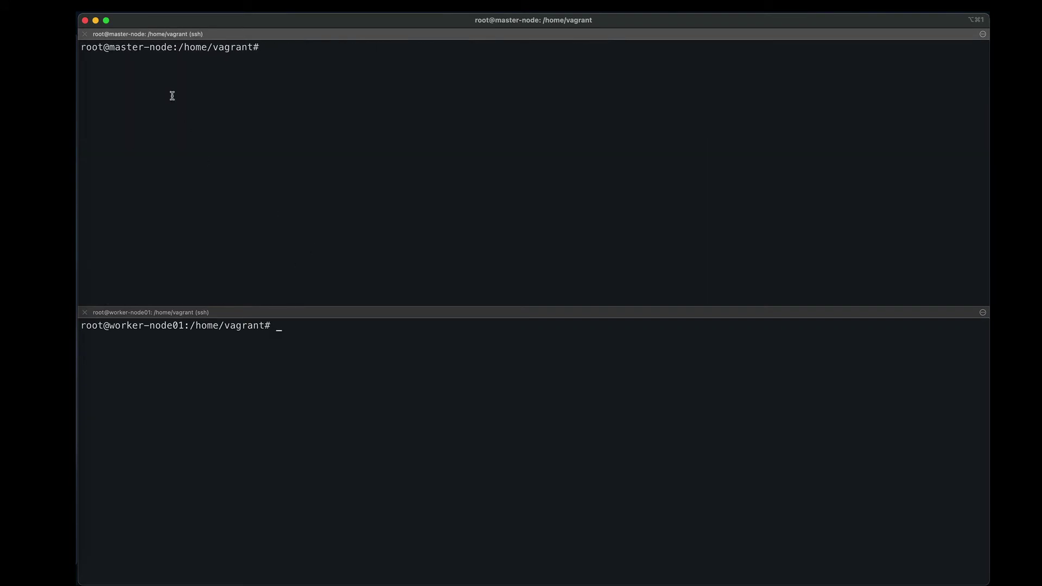
key("super+Tab")
scroll(213, 234, "up", 8)
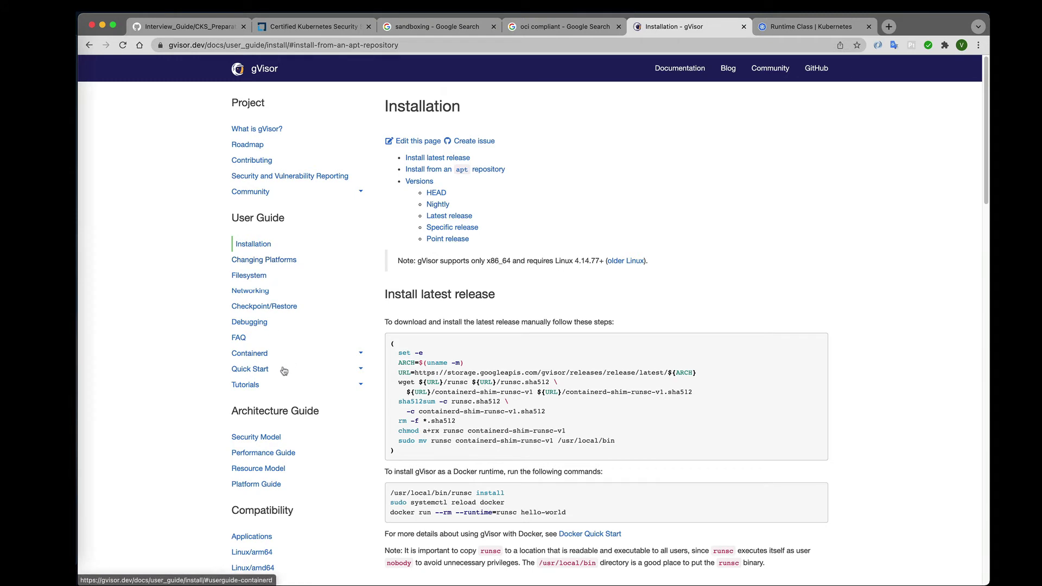
Expand Containerd in the gVisor docs sidebar and open Containerd Quick Start.
left_click(259, 358)
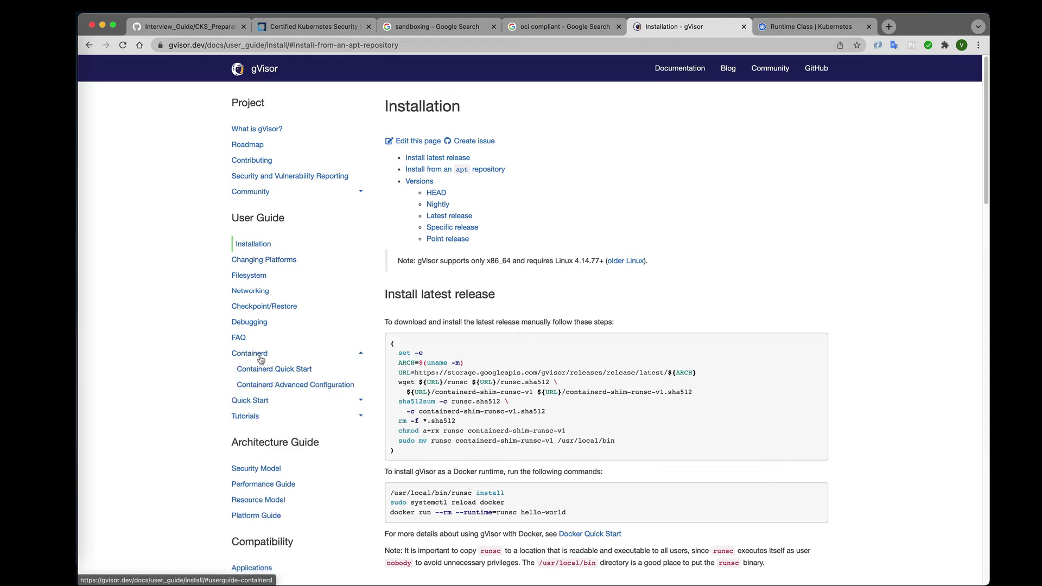
left_click(273, 373)
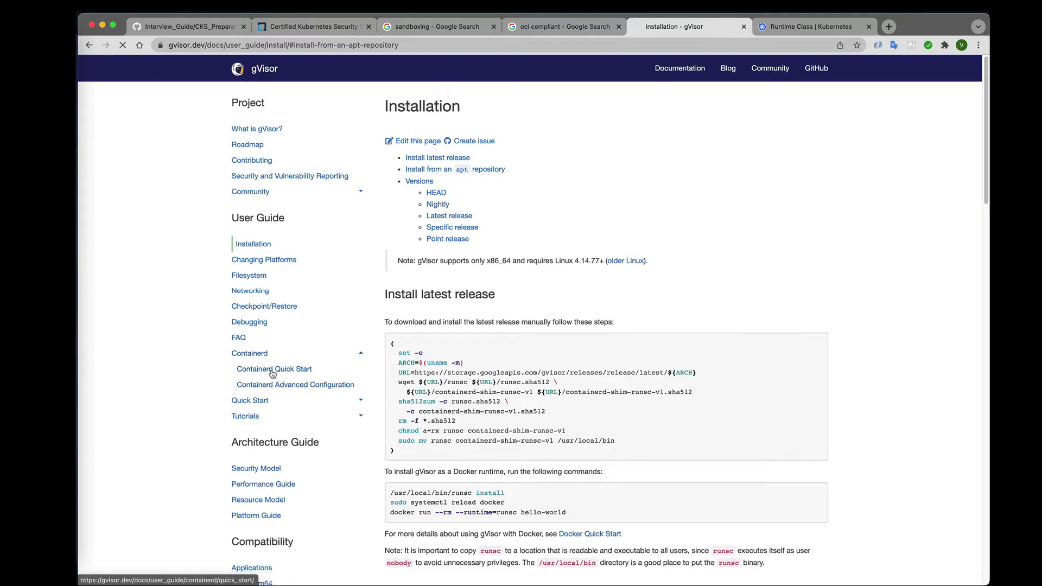
scroll(524, 297, "down", 2)
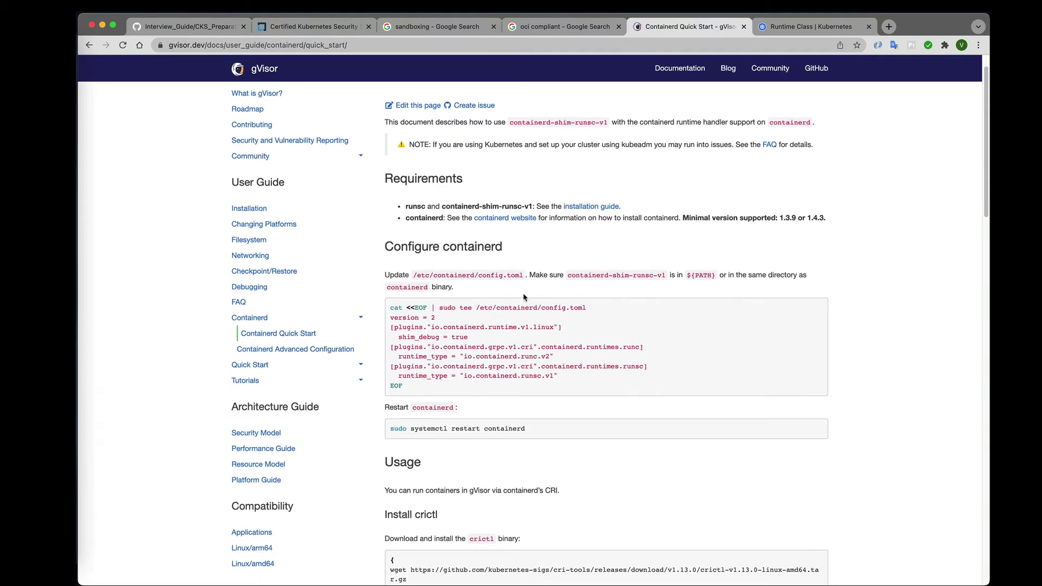
Copy the 'cat <<EOF | sudo tee /etc/containerd/config.toml' block with the runsc runtime.
double_click(487, 274)
left_click_drag(390, 311, 412, 393)
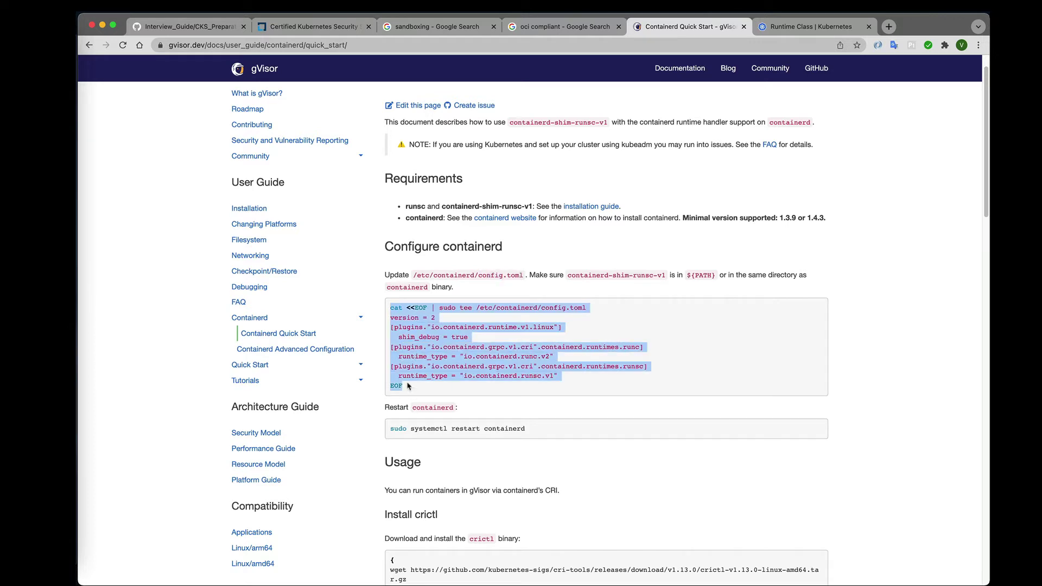
right_click(398, 314)
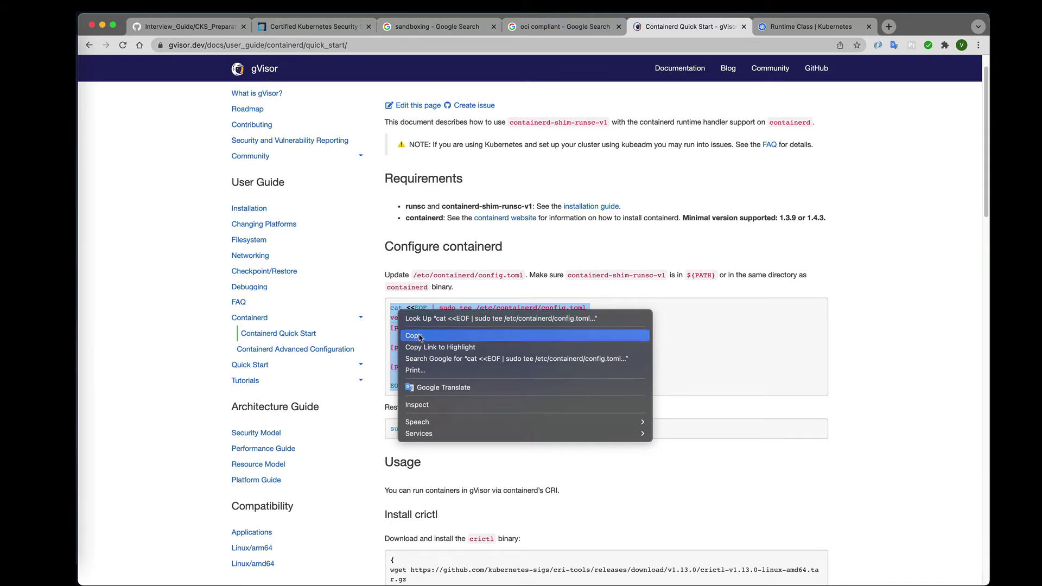
left_click(420, 336)
right_click(398, 314)
left_click(420, 336)
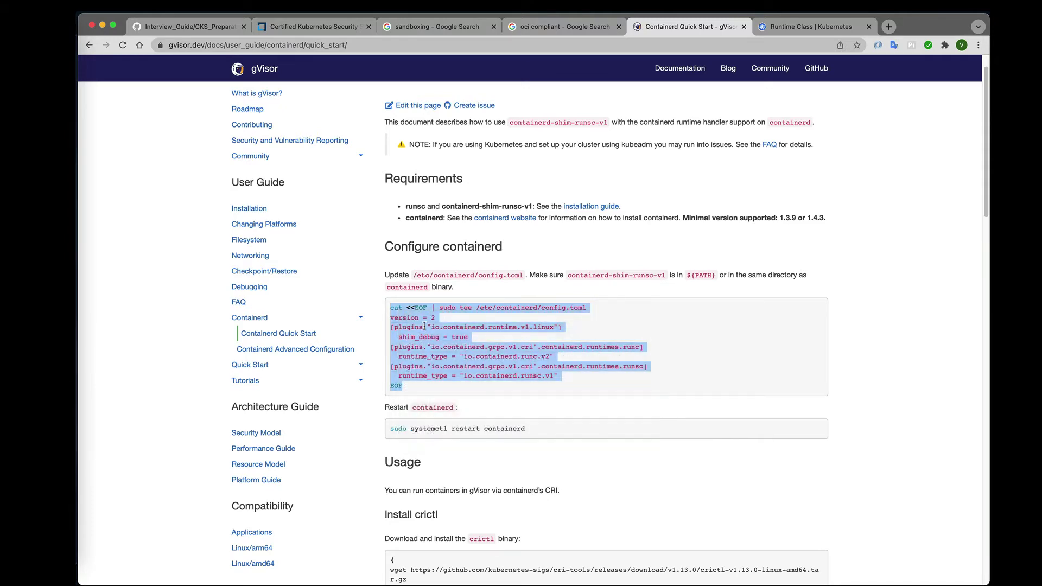
key("super+Tab")
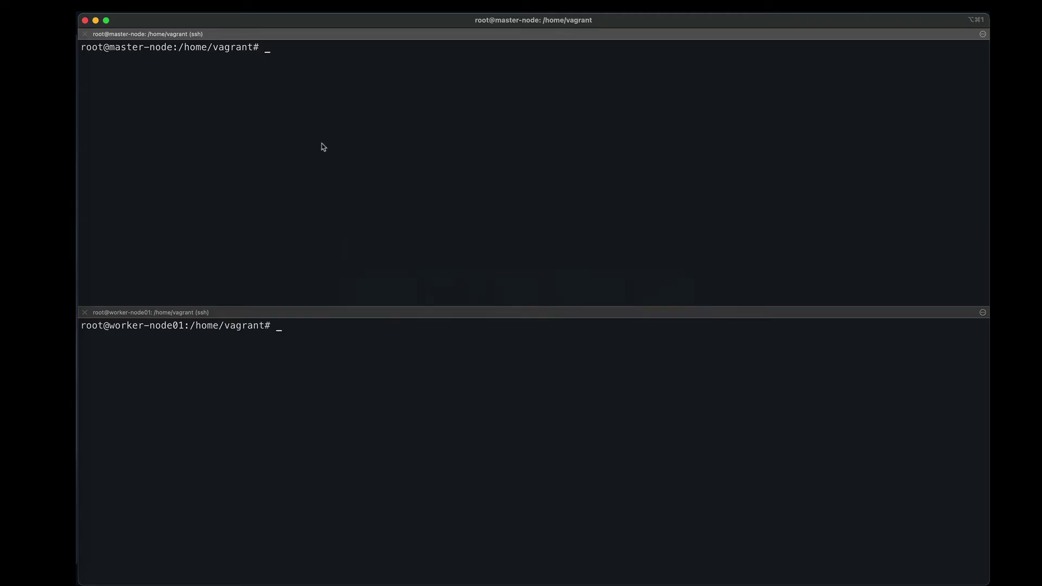
Write config.toml on master-node and worker-node01, then clear the panes.
key("super+v")
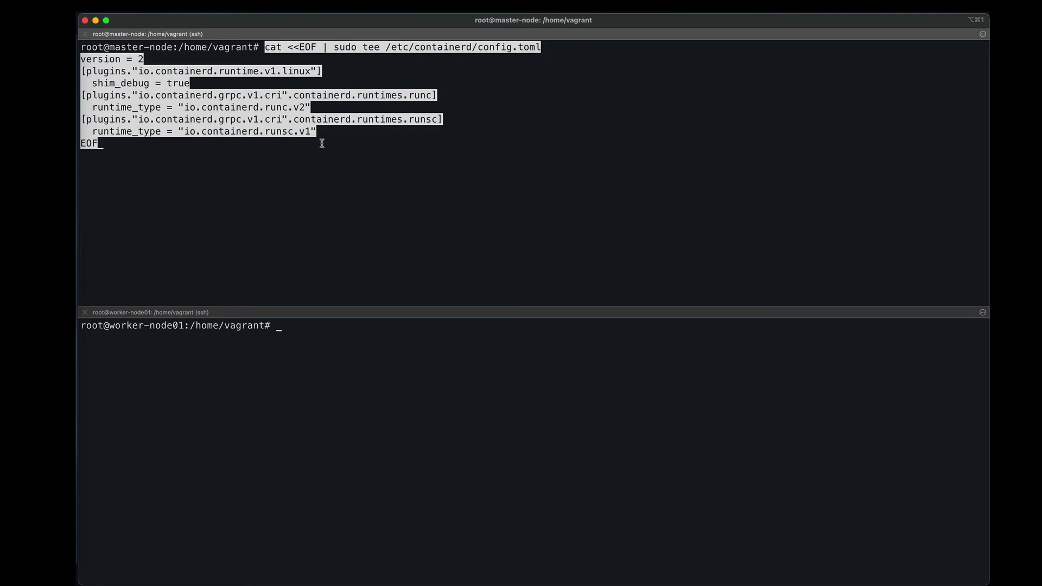
key("Return")
left_click(414, 458)
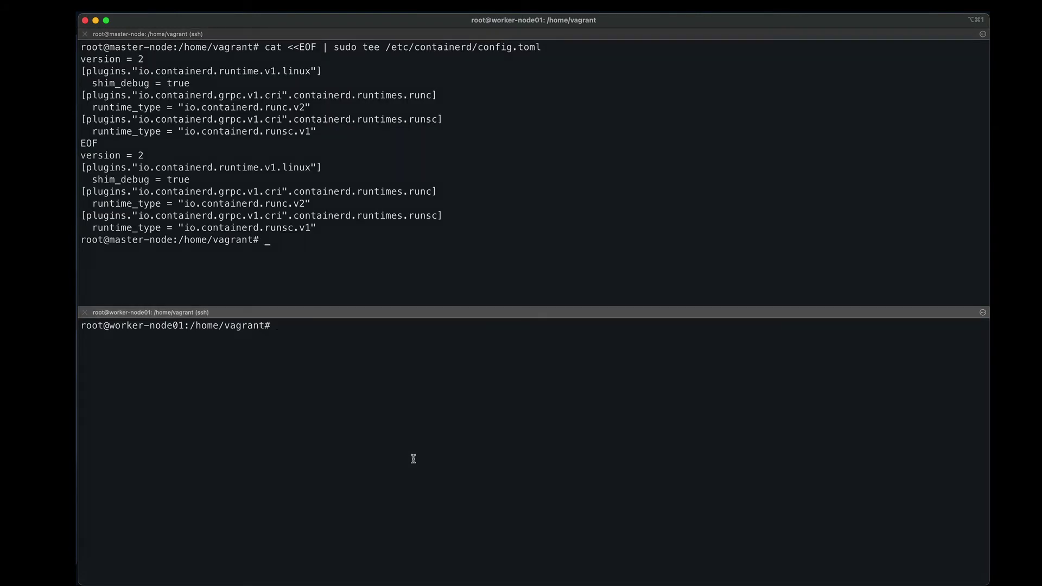
key("super+v")
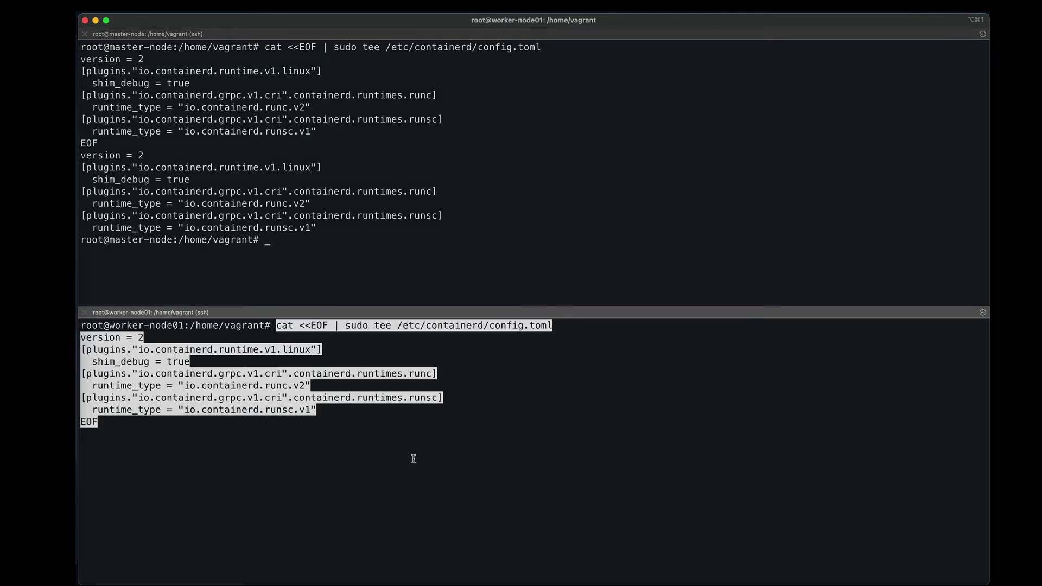
key("Return")
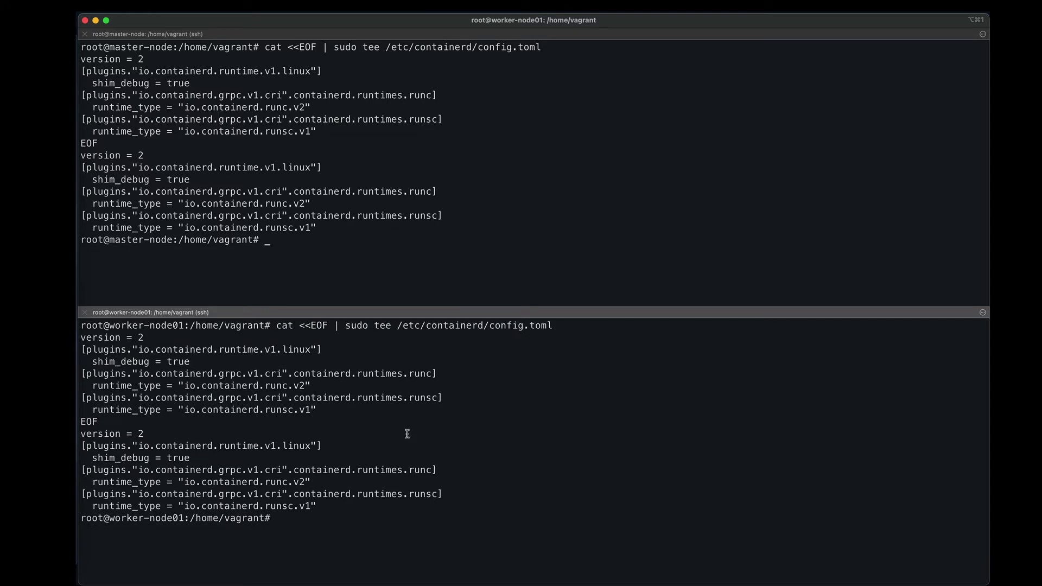
key("Return")
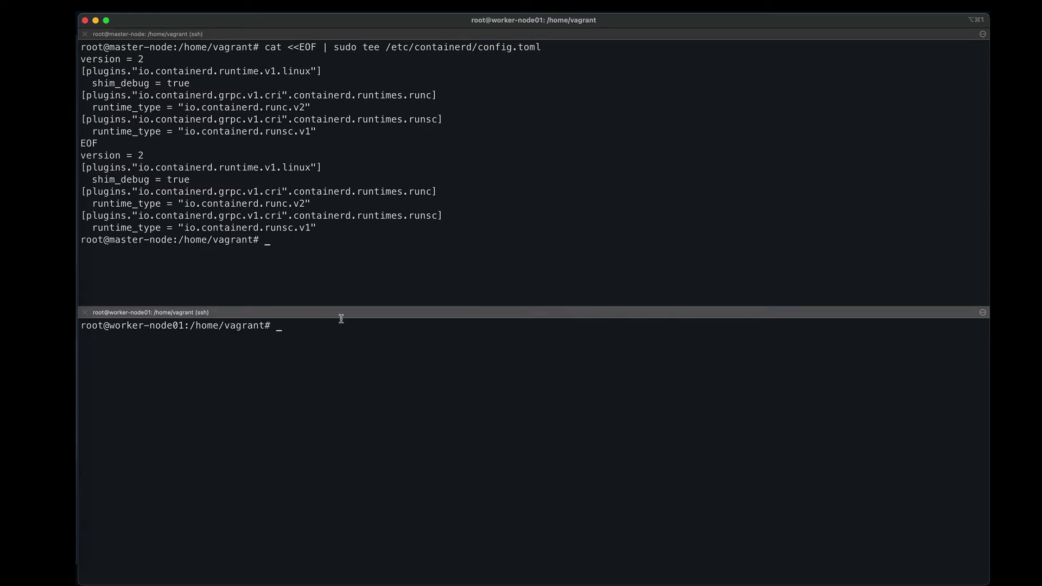
left_click(420, 250)
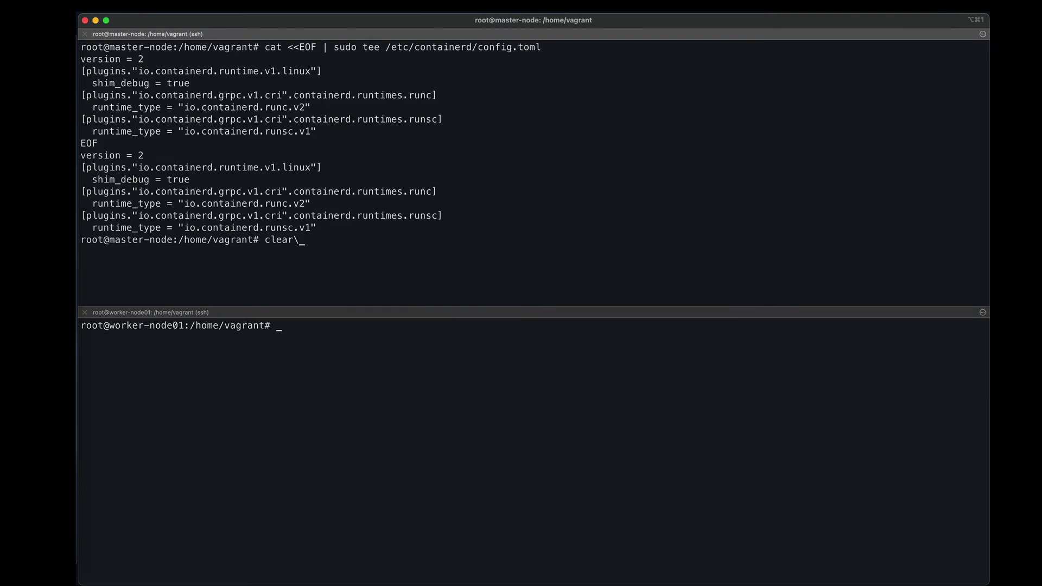
type("clear")
key("Return")
key("super+Tab")
scroll(435, 339, "down", 3)
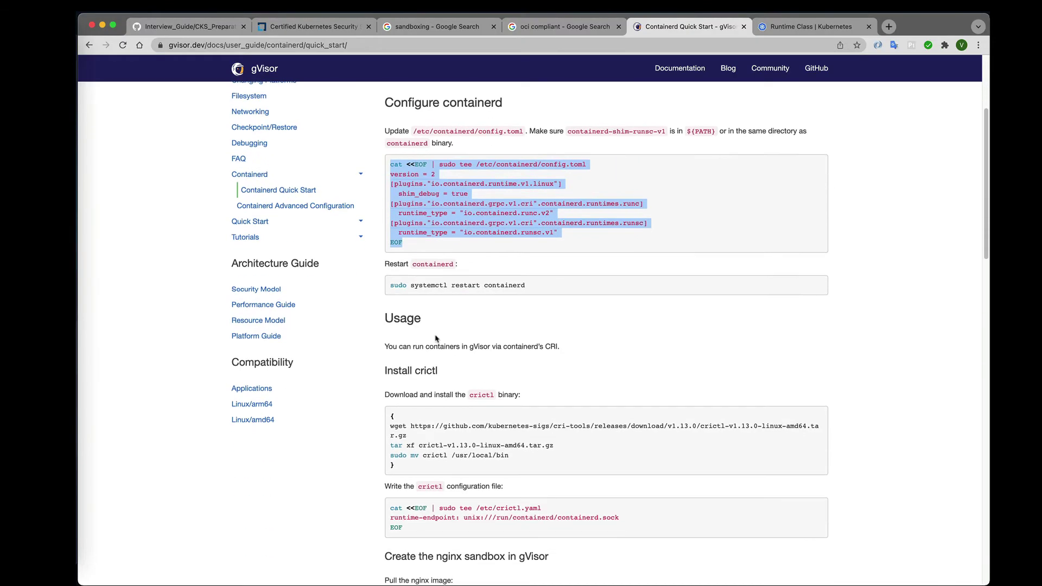
Copy 'sudo systemctl restart containerd' from the Containerd Quick Start page.
triple_click(427, 284)
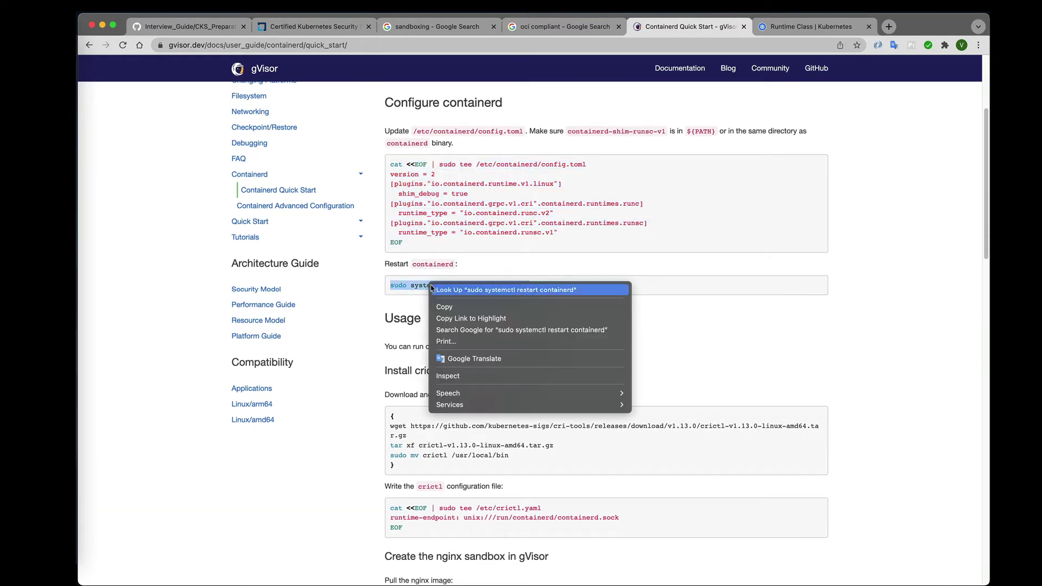
right_click(428, 283)
left_click(444, 307)
key("super+Tab")
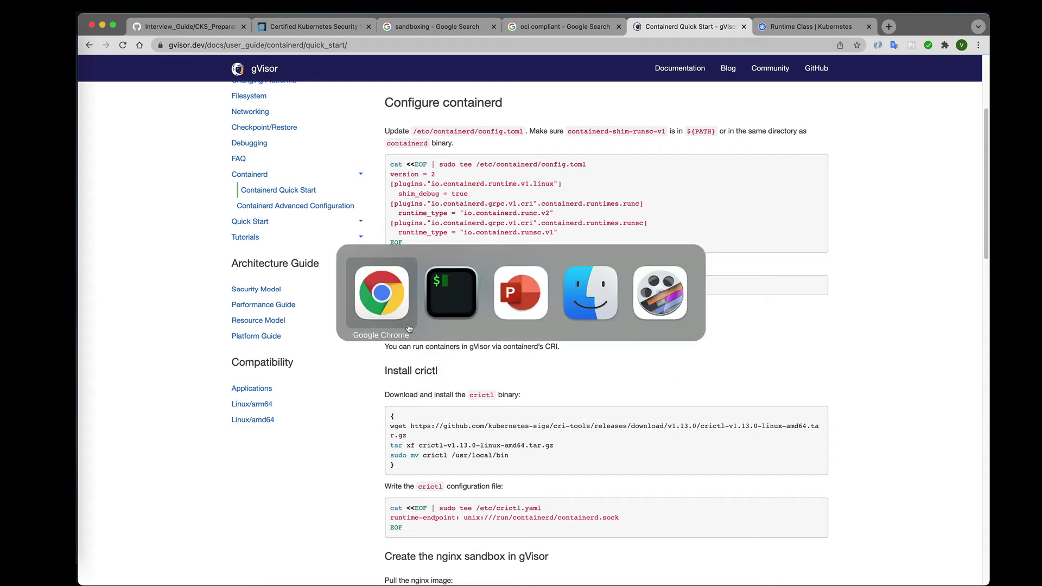
Restart containerd on master-node and worker-node01.
key("super+v")
key("Return")
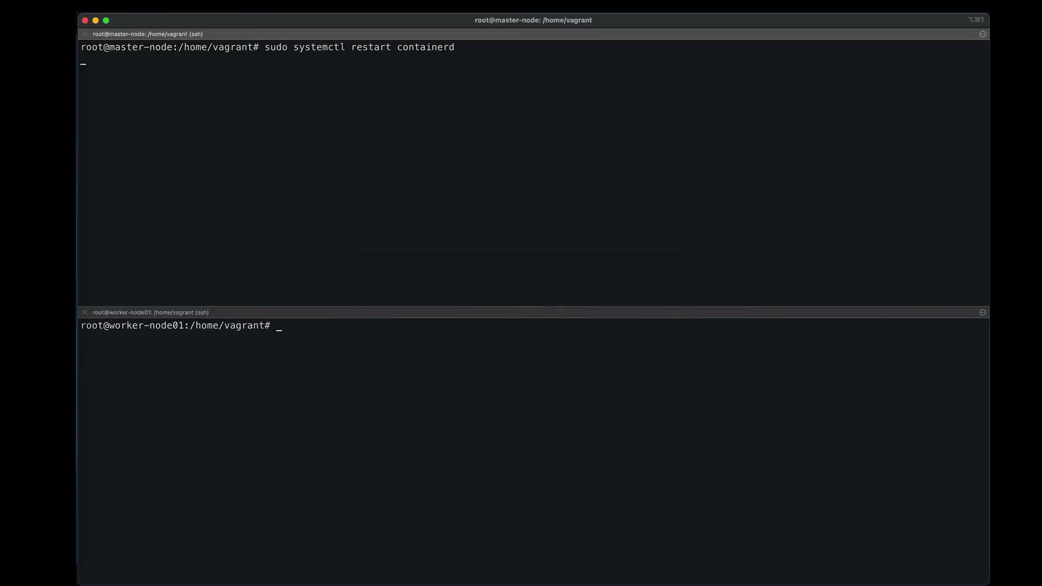
left_click(470, 440)
key("super+v")
key("Return")
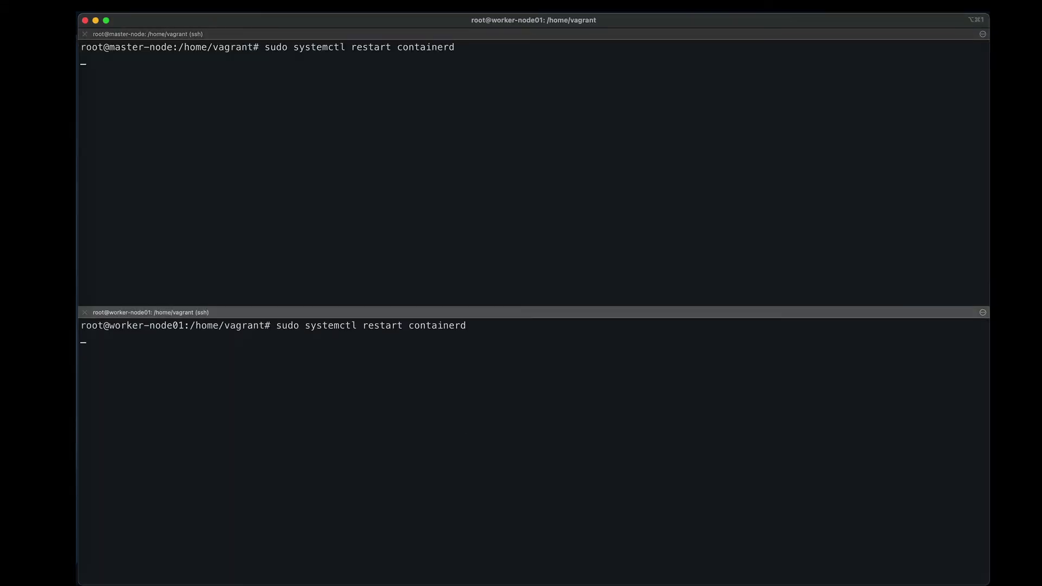
left_click(333, 159)
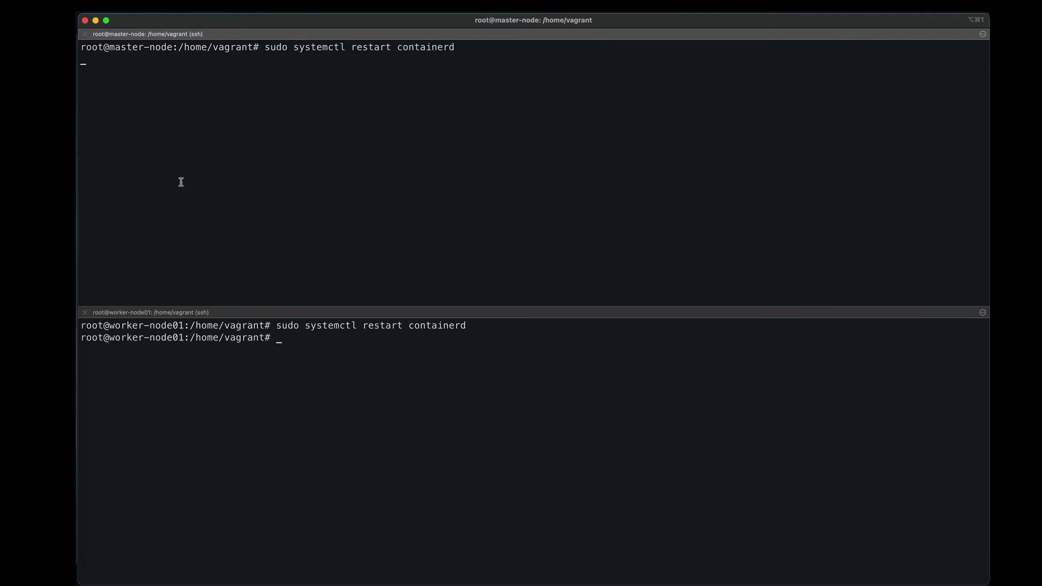
key("super+Tab")
left_click(517, 293)
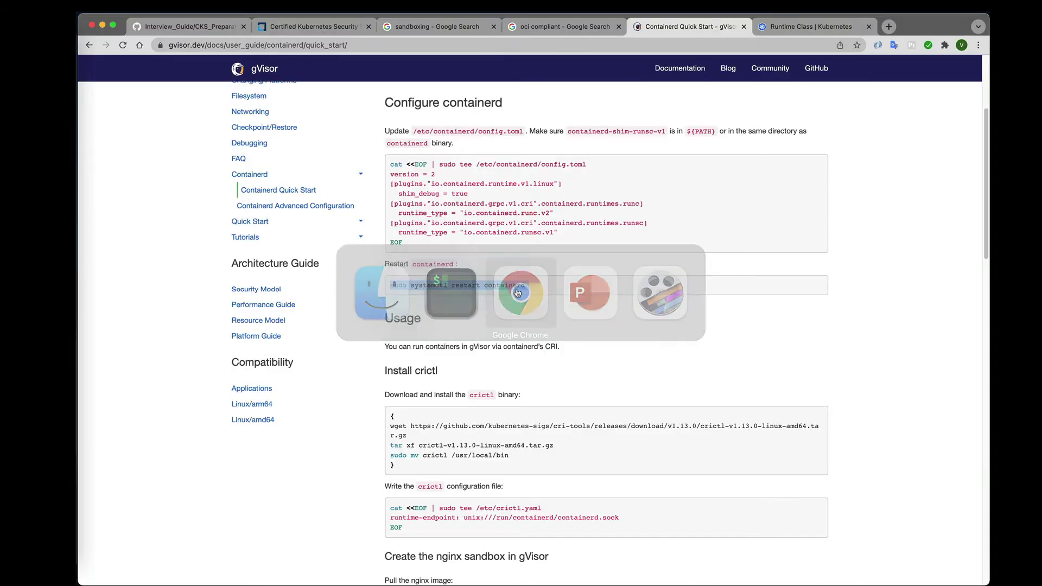
scroll(430, 345, "down", 2)
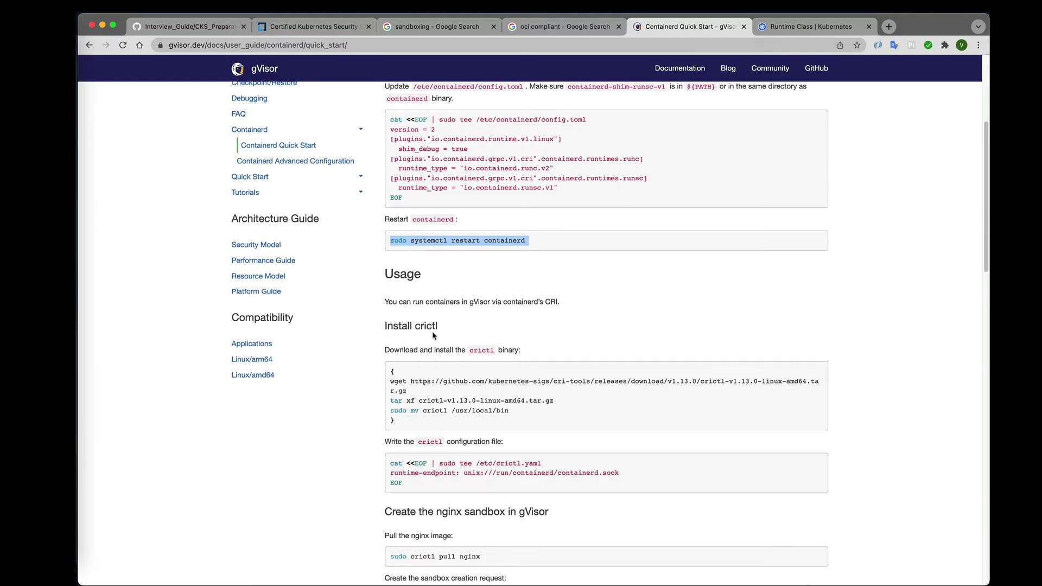
key("super+Tab")
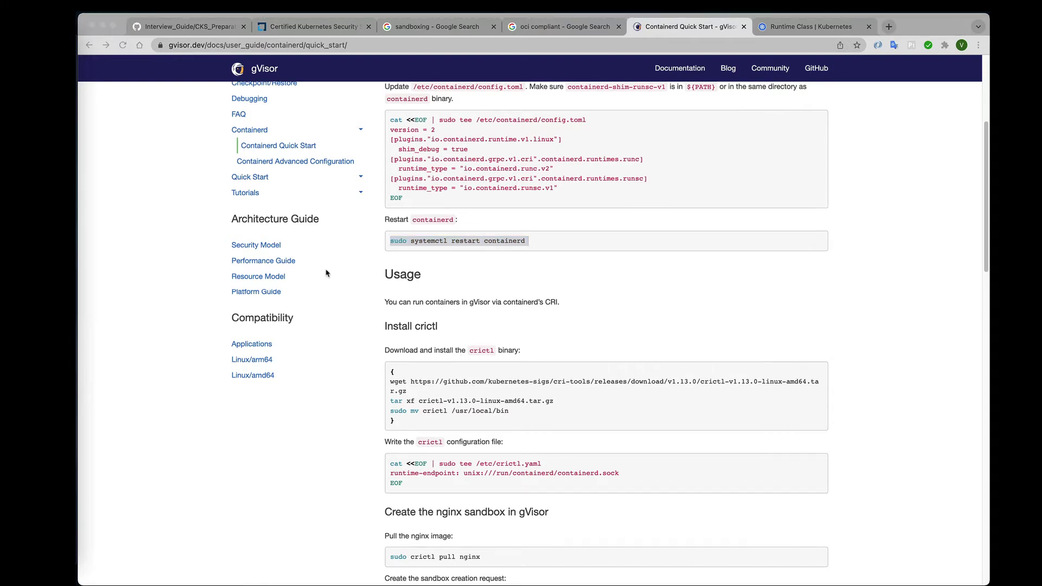
left_click(541, 301)
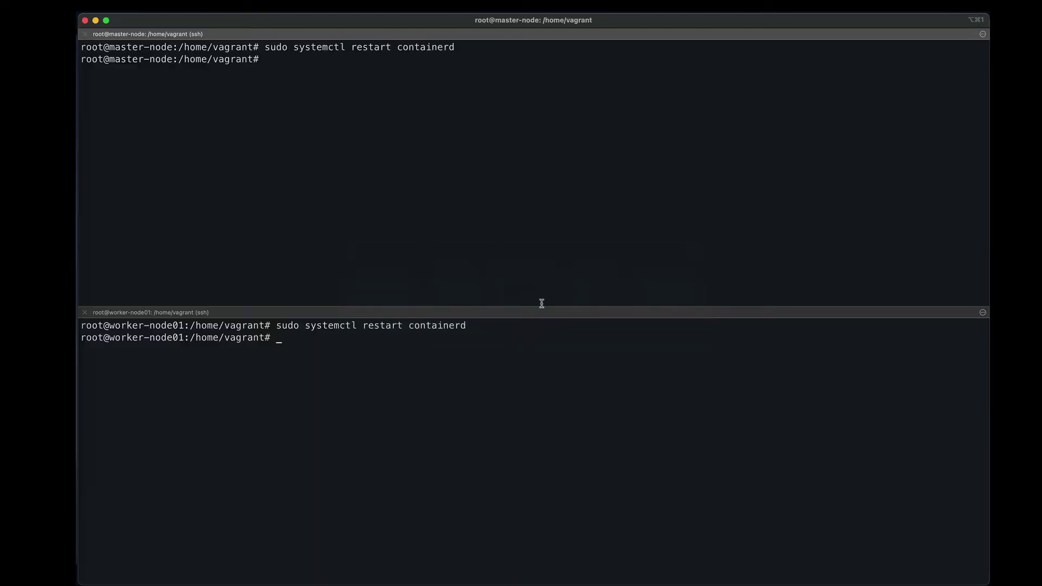
key("super+Tab")
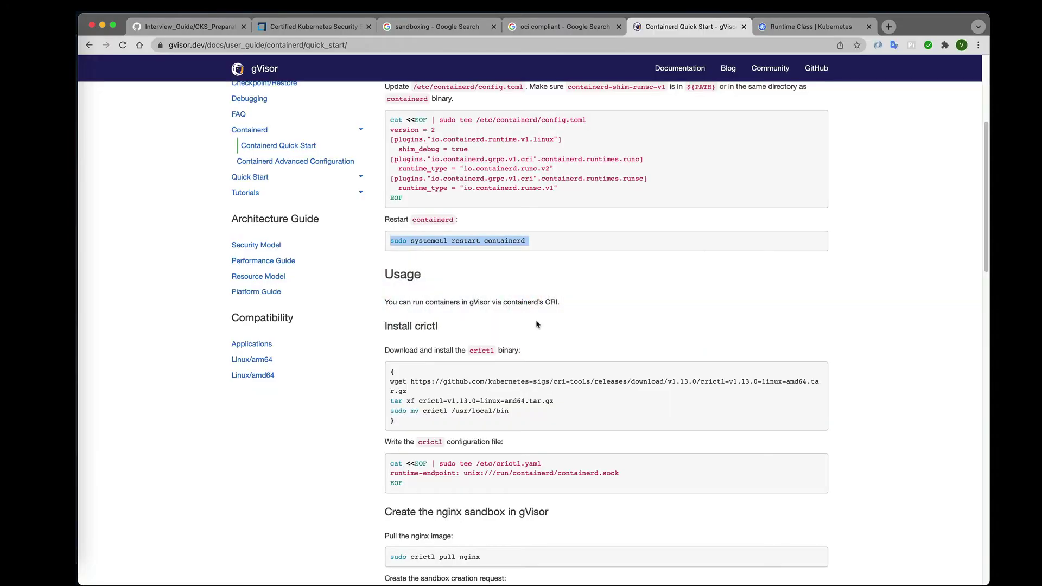
Download and install crictl v1.13.0 on master-node and worker-node01.
triple_click(391, 373)
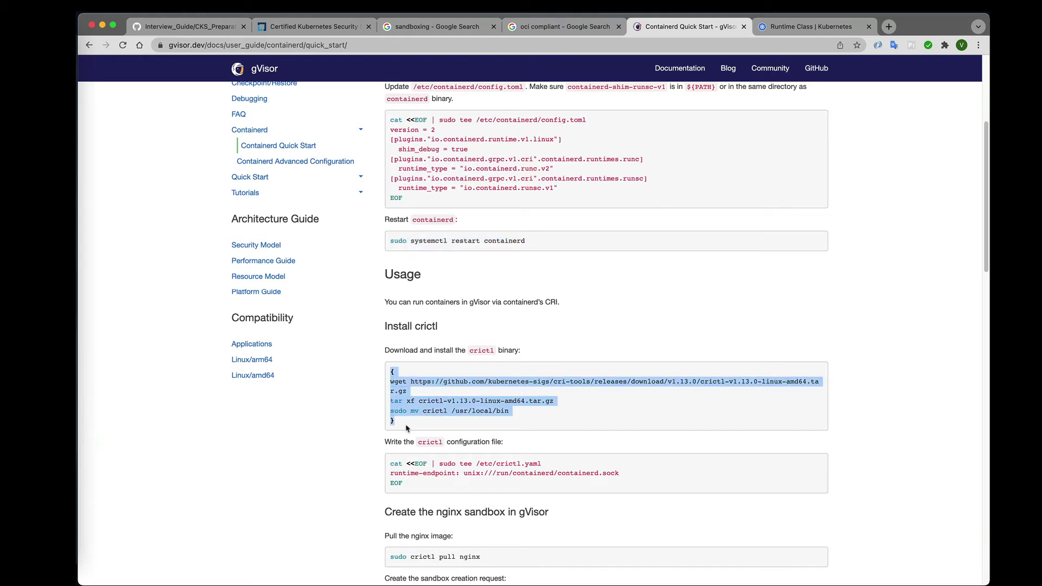
right_click(392, 374)
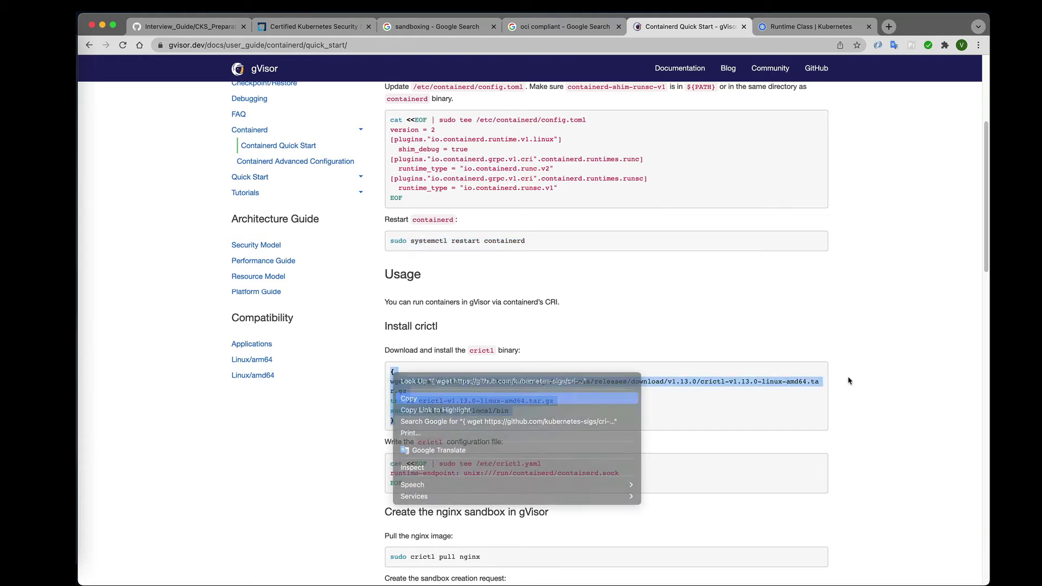
left_click(434, 401)
key("super+Tab")
key("super+Tab")
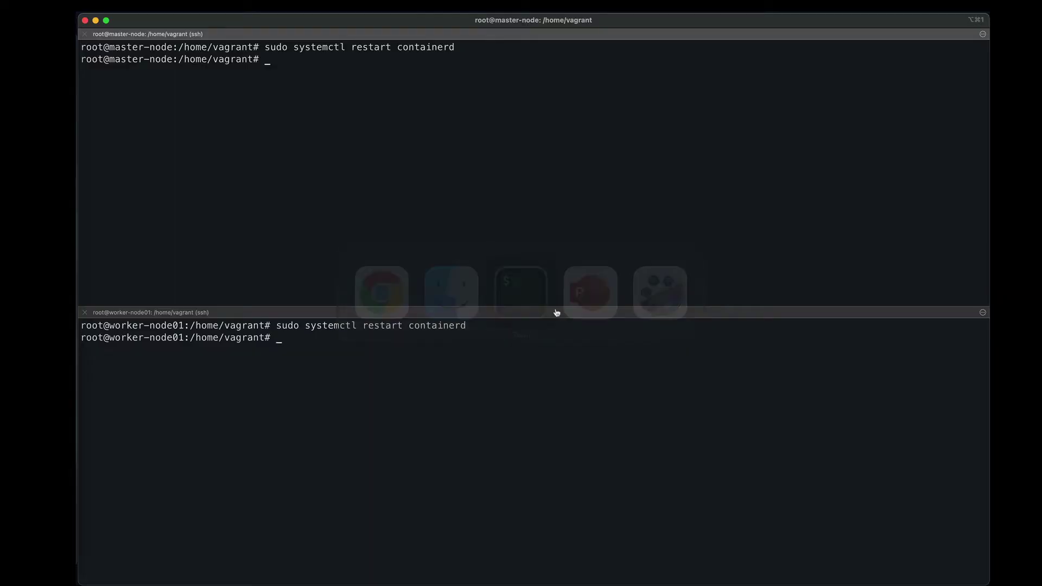
key("super+v")
key("Return")
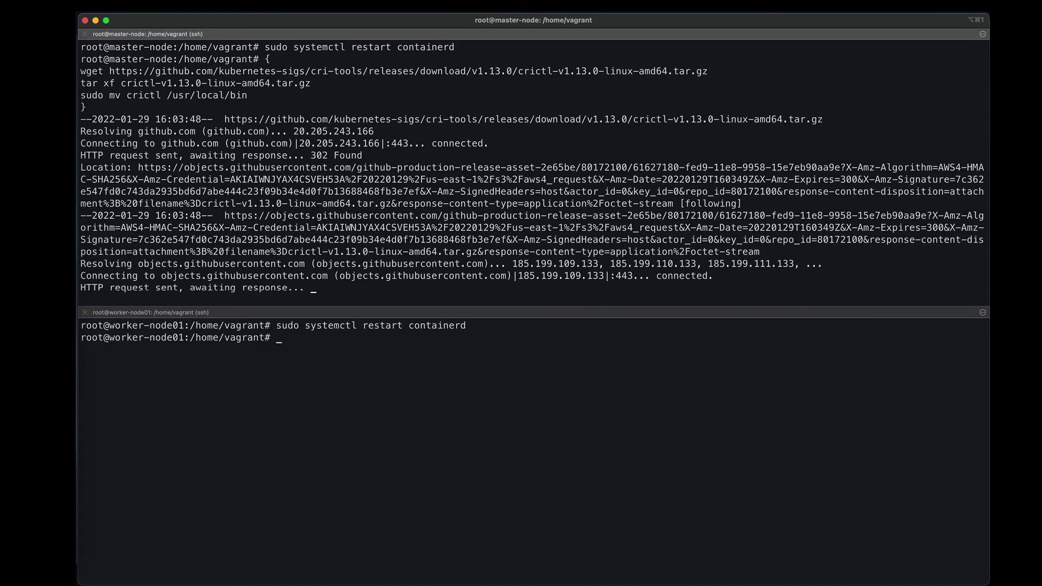
left_click(443, 444)
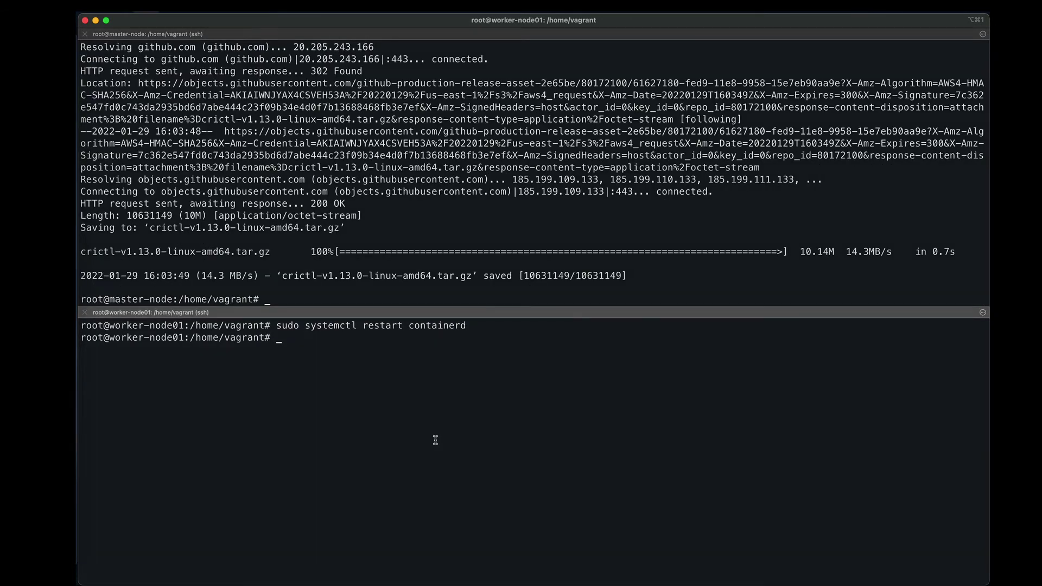
key("super+v")
key("Return")
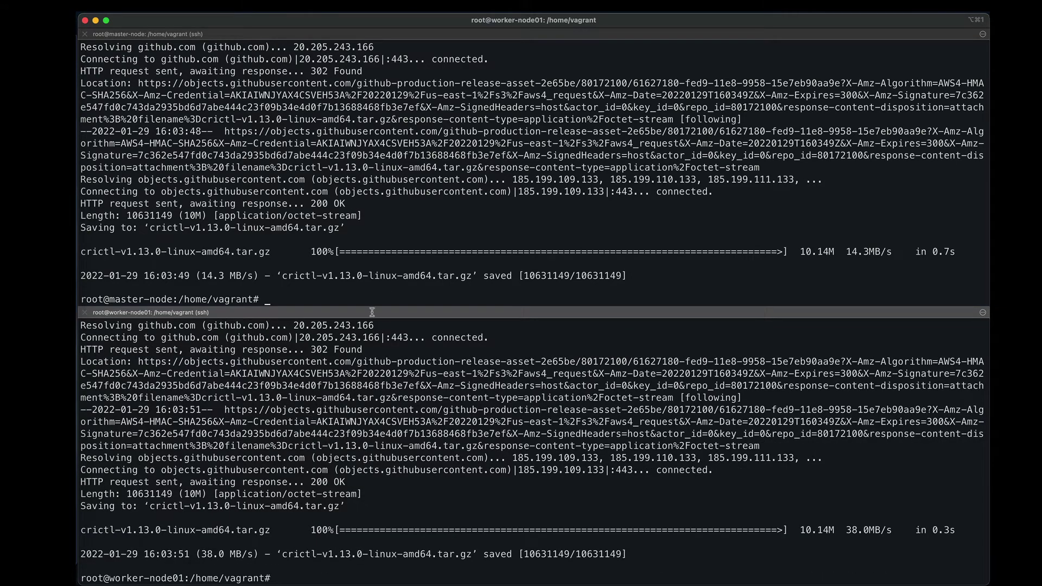
Write /etc/crictl.yaml pointing at the containerd socket on worker-node01 and master-node.
key("super+Tab")
scroll(482, 419, "down", 3)
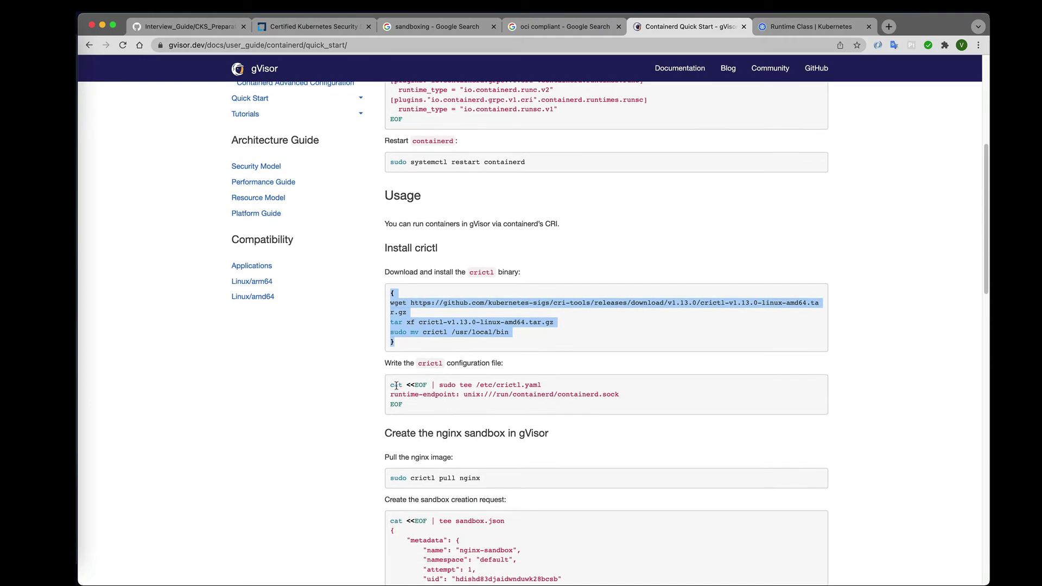
left_click_drag(390, 386, 402, 408)
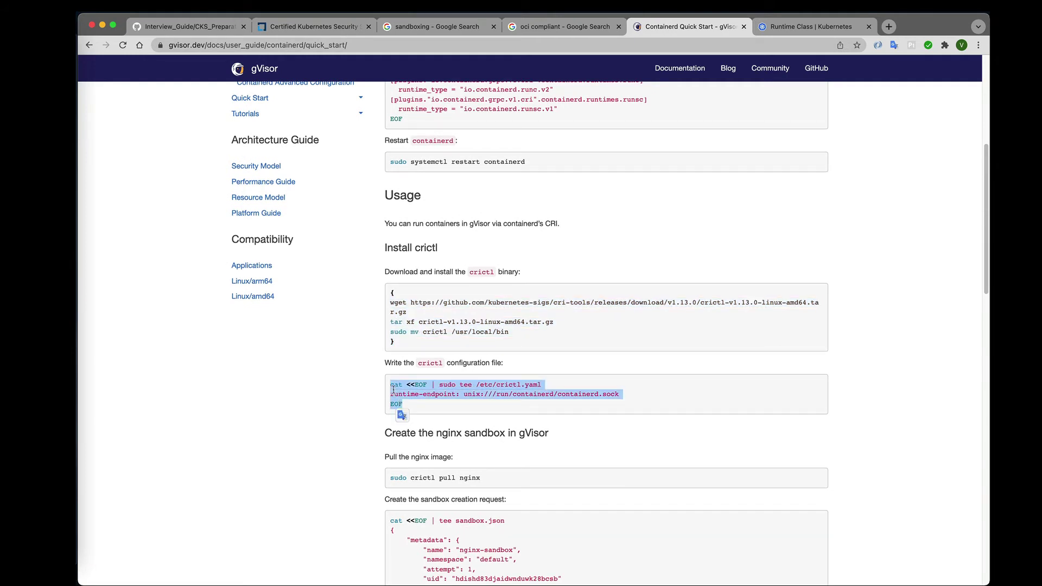
right_click(391, 385)
left_click(429, 409)
key("super+Tab")
key("super+v")
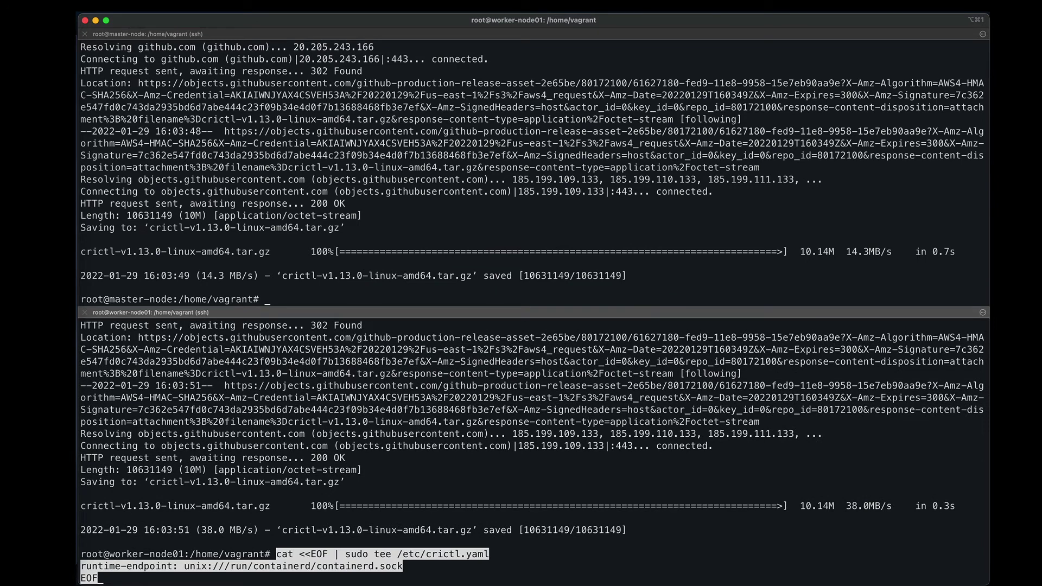
key("Return")
left_click(345, 246)
key("super+v")
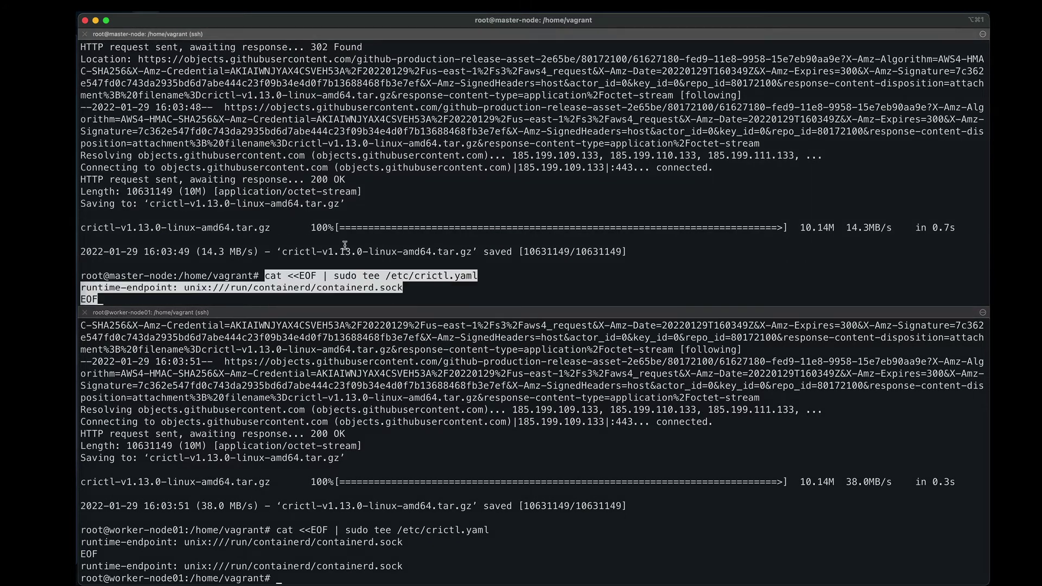
key("Return")
key("super+Tab")
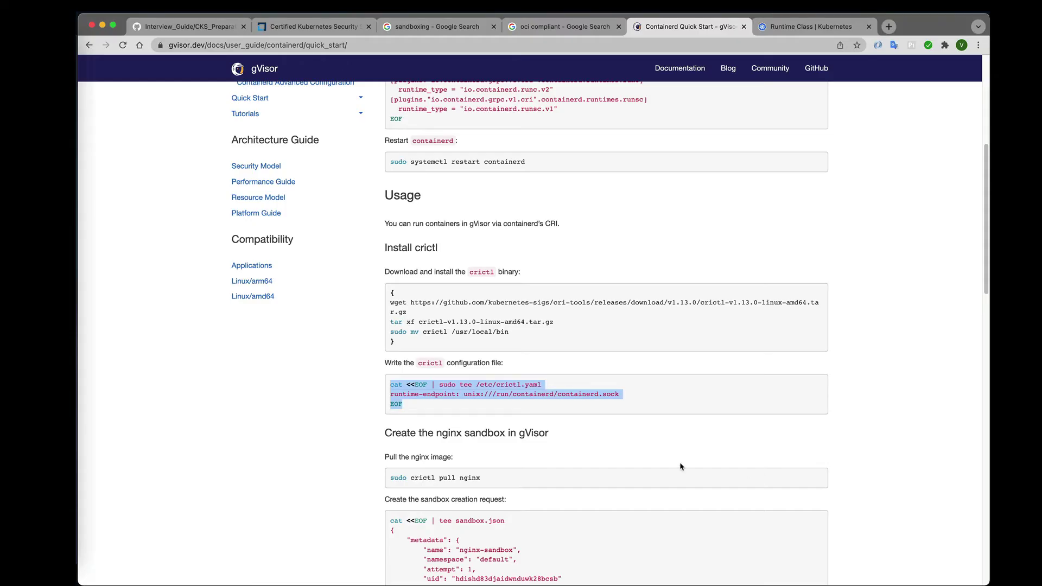
Review the remaining gVisor quick-start steps, including the nginx image pull command.
scroll(553, 484, "down", 3)
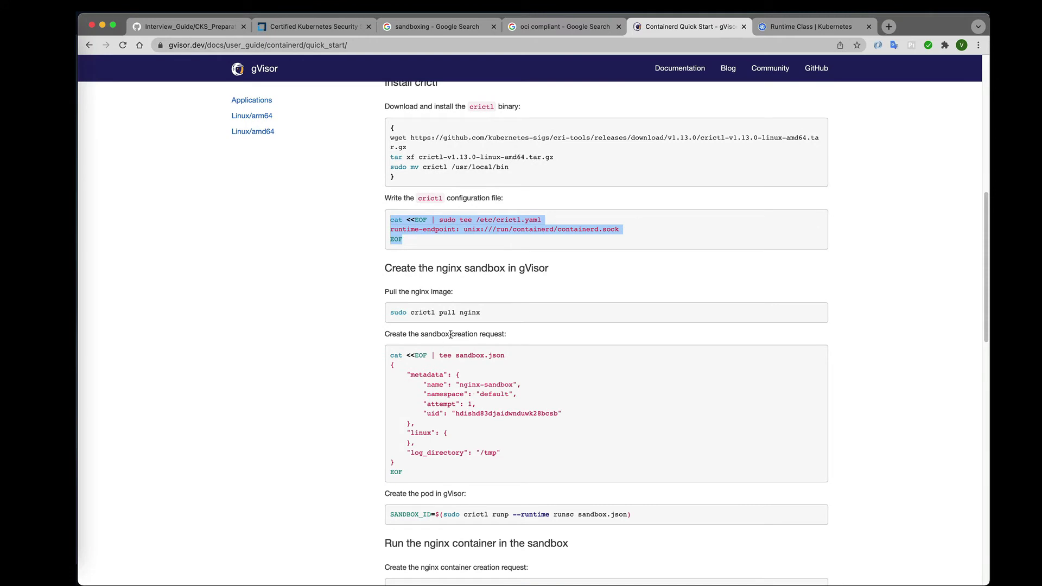
triple_click(426, 321)
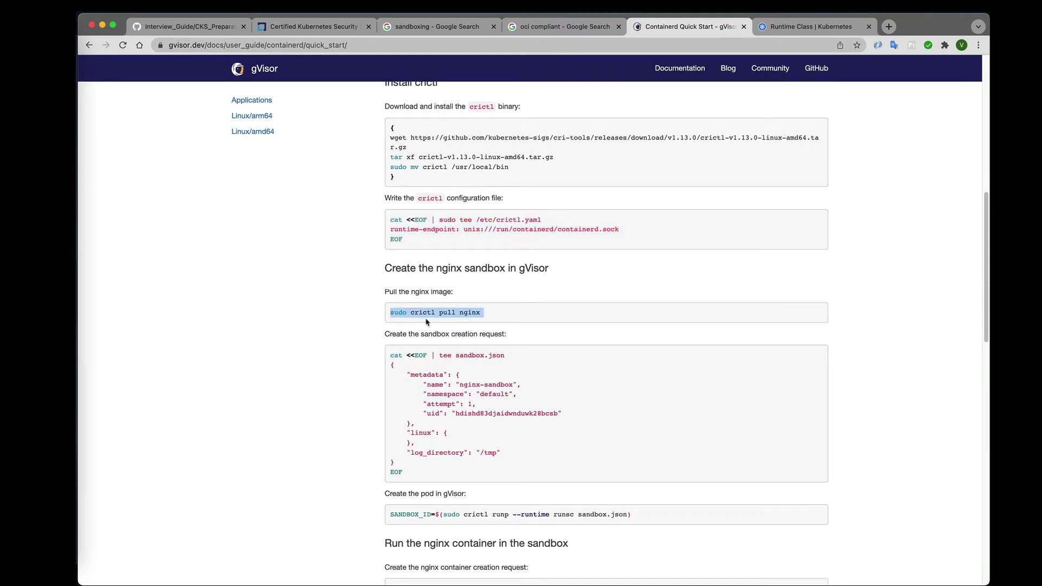
double_click(489, 279)
double_click(445, 312)
left_click(516, 459)
scroll(515, 459, "down", 4)
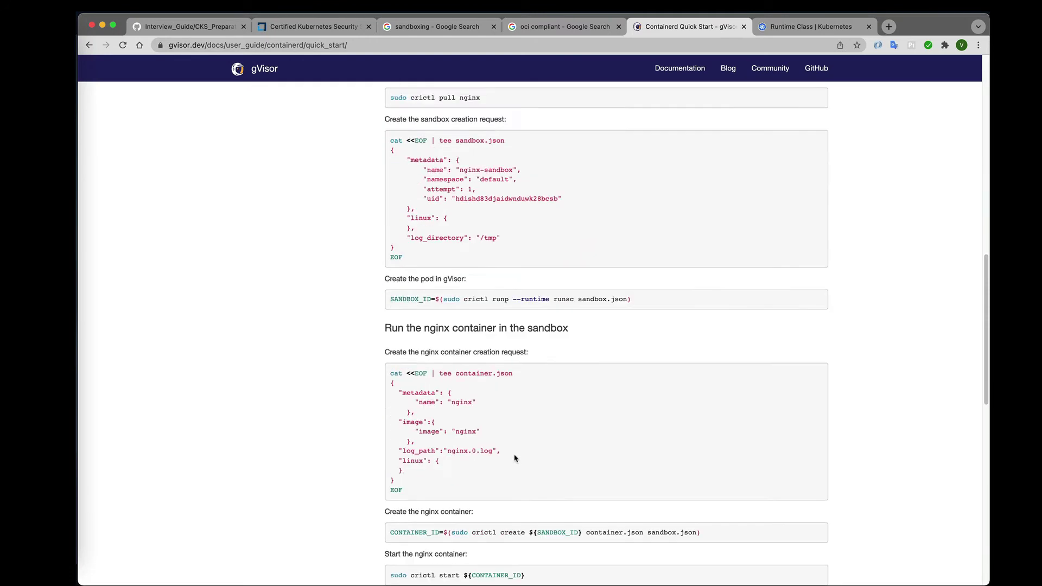
scroll(515, 458, "down", 8)
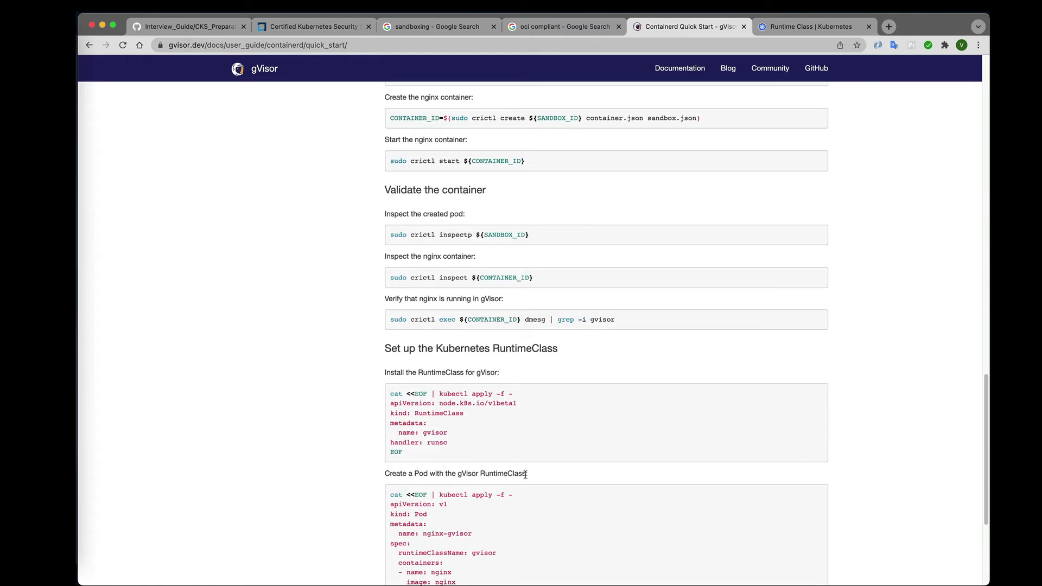
scroll(525, 475, "down", 2)
scroll(445, 322, "up", 9)
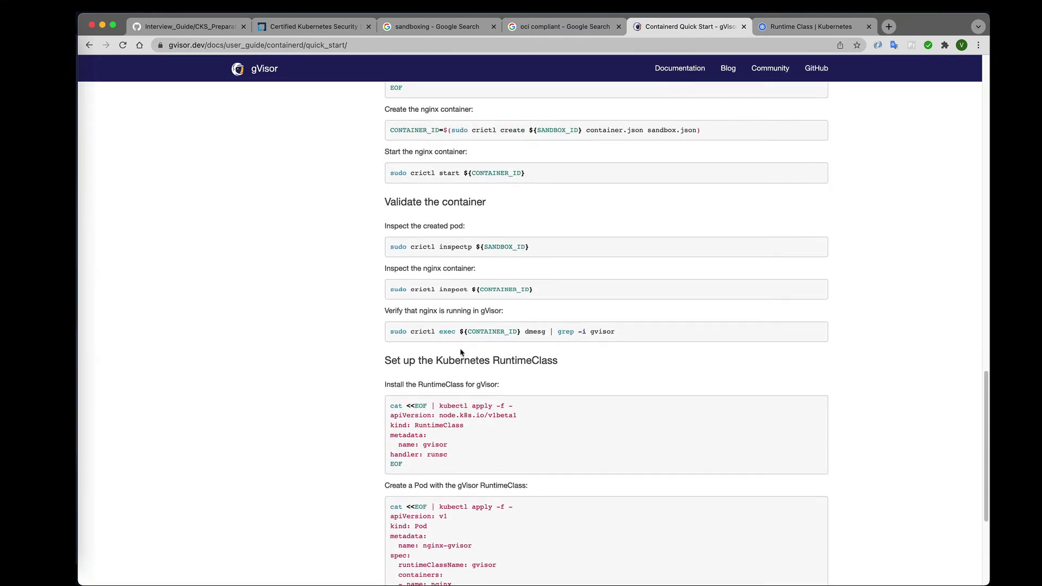
scroll(462, 353, "up", 10)
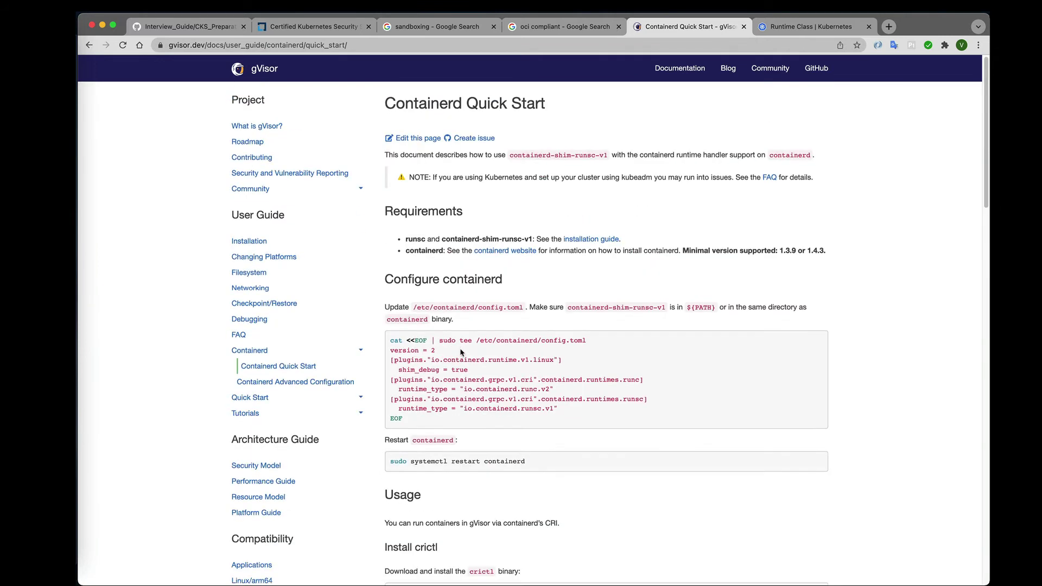
scroll(494, 408, "up", 1)
Copy the containerd restart command and run it on master-node and worker-node01.
double_click(465, 265)
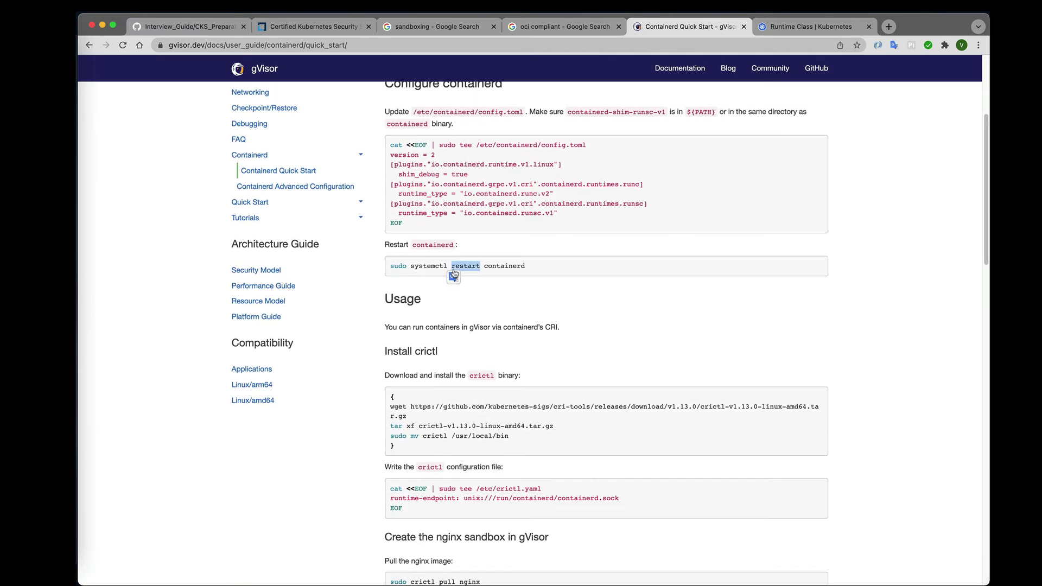
left_click(461, 254)
double_click(437, 266)
triple_click(437, 265)
key("super+Tab")
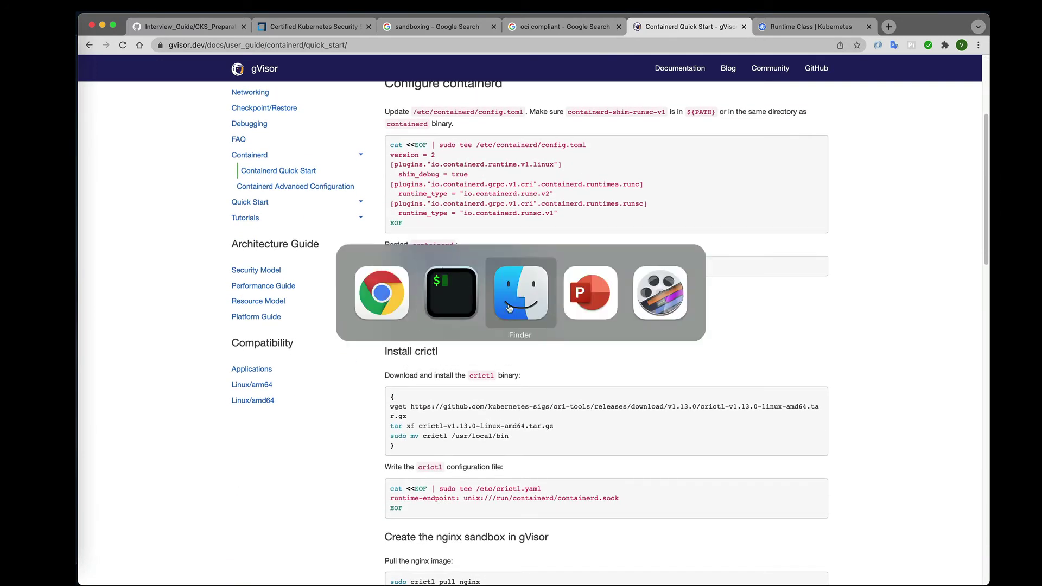
key("super+v")
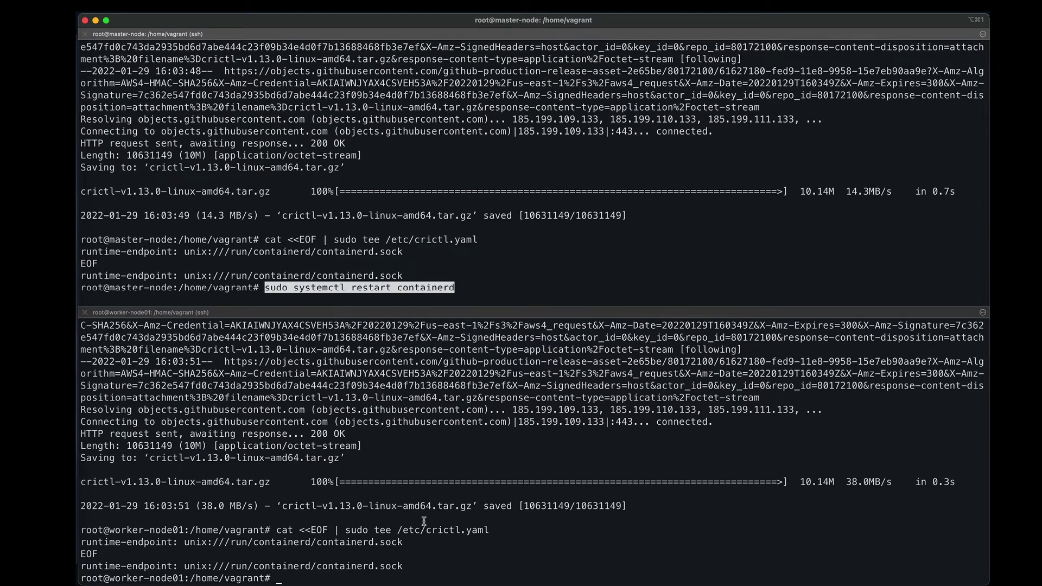
key("Return")
key("super+v")
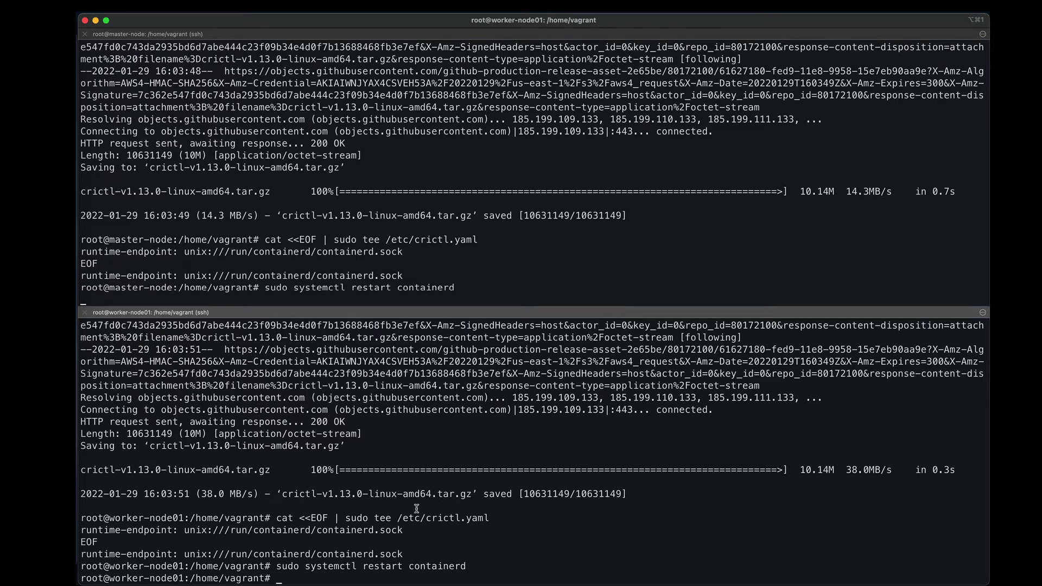
Exit both node sessions, close the worker-node01 pane, and clear the local terminal.
type("exit")
key("Return")
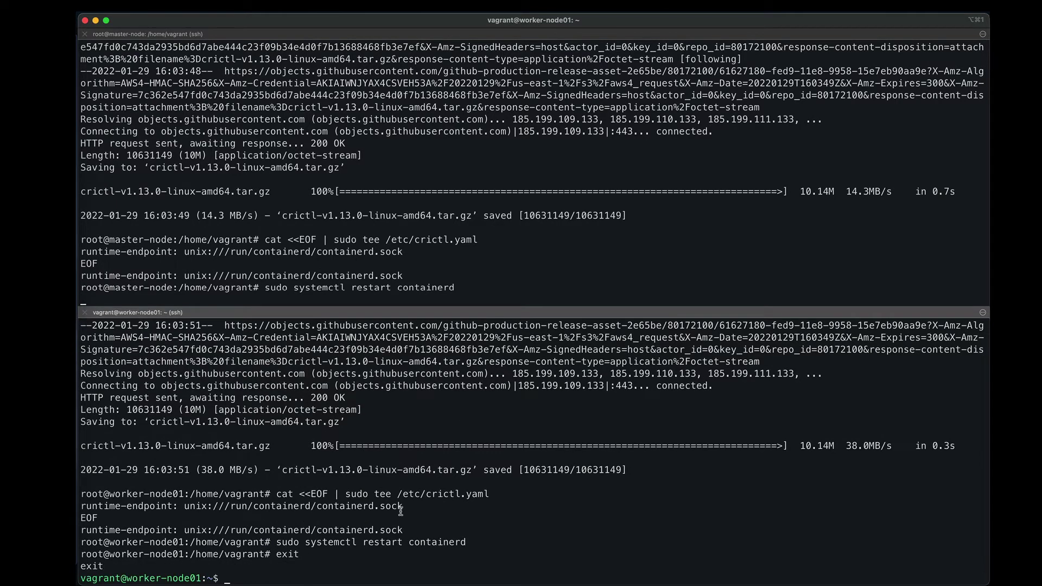
left_click(85, 313)
type("e")
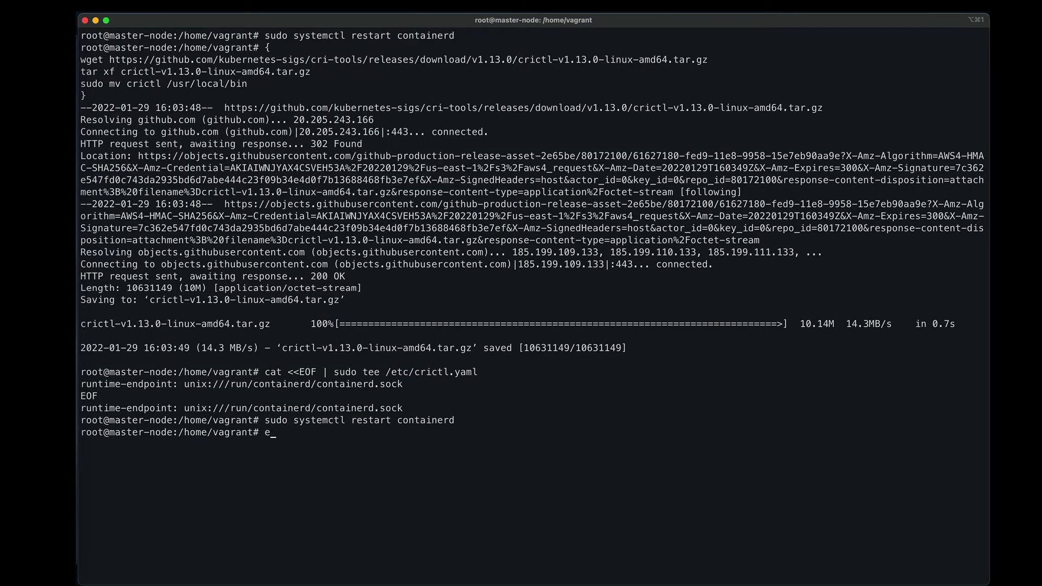
key("Return")
type("exit")
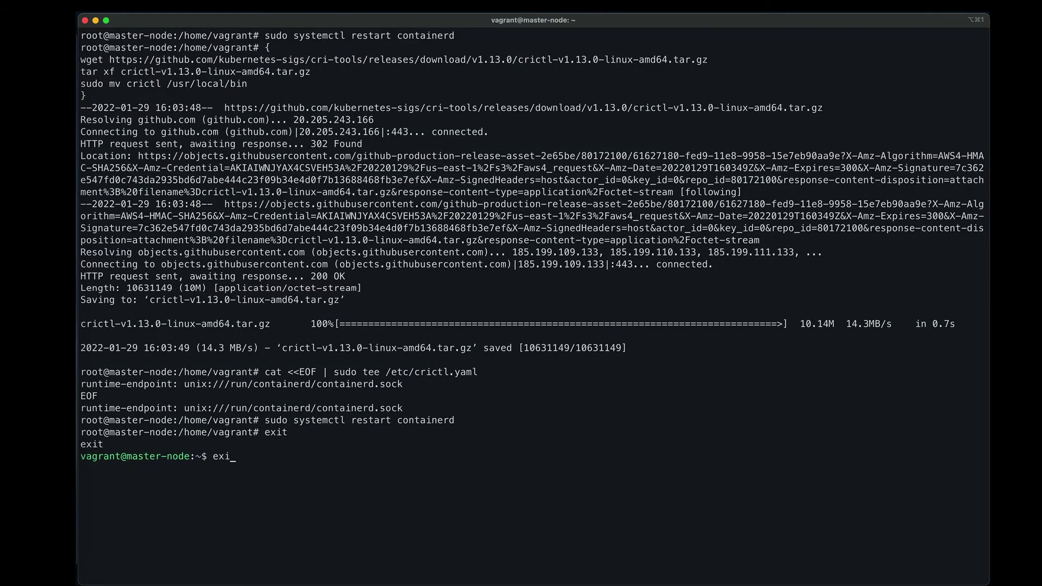
key("Return")
type("clear")
key("Return")
List the cluster nodes with 'k get no -o wide' and point out version v1.23.3.
type("k get no -o wide")
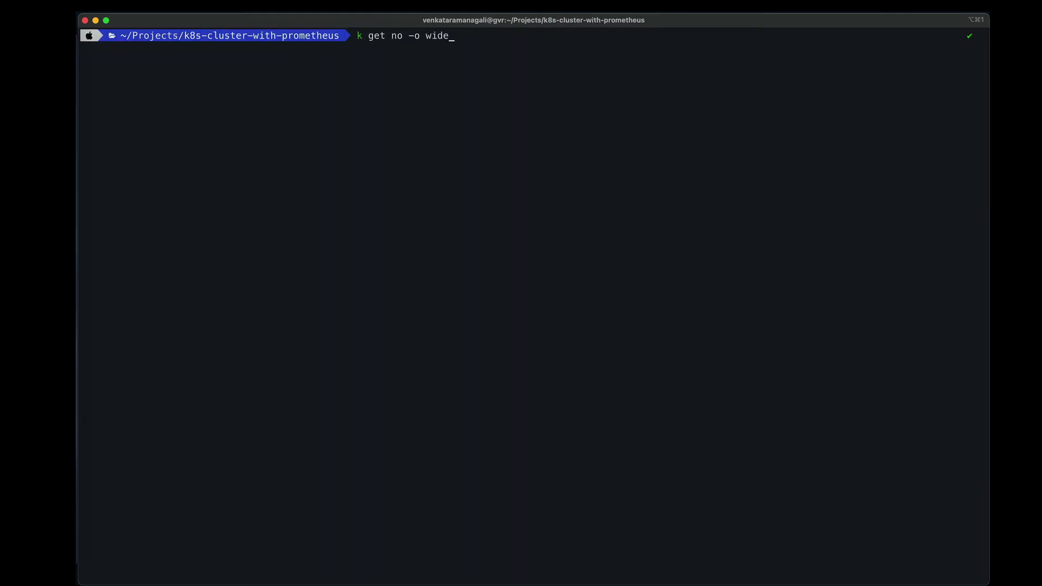
key("Return")
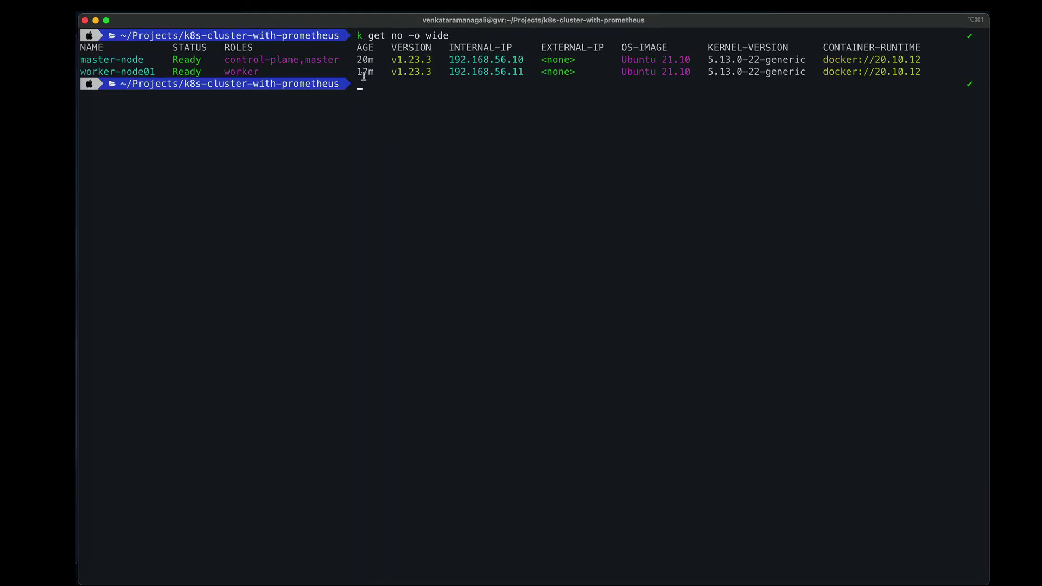
double_click(244, 59)
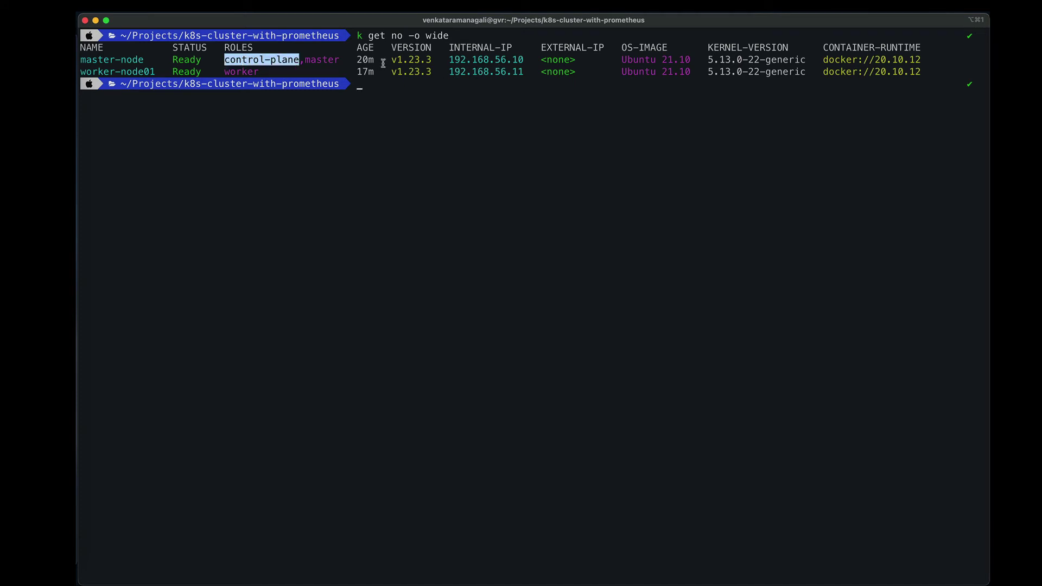
left_click(226, 70)
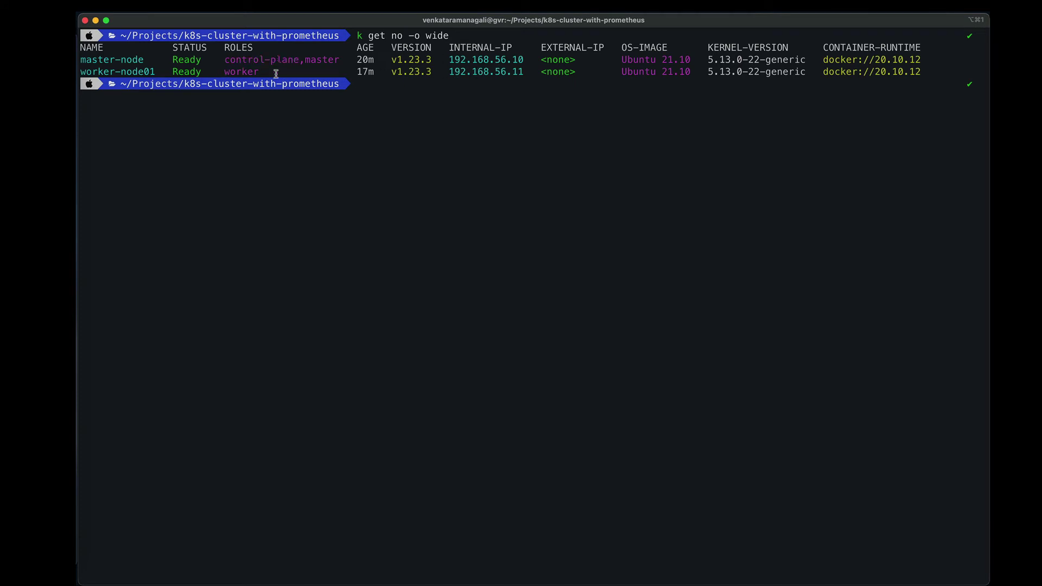
double_click(417, 60)
key("super+Tab")
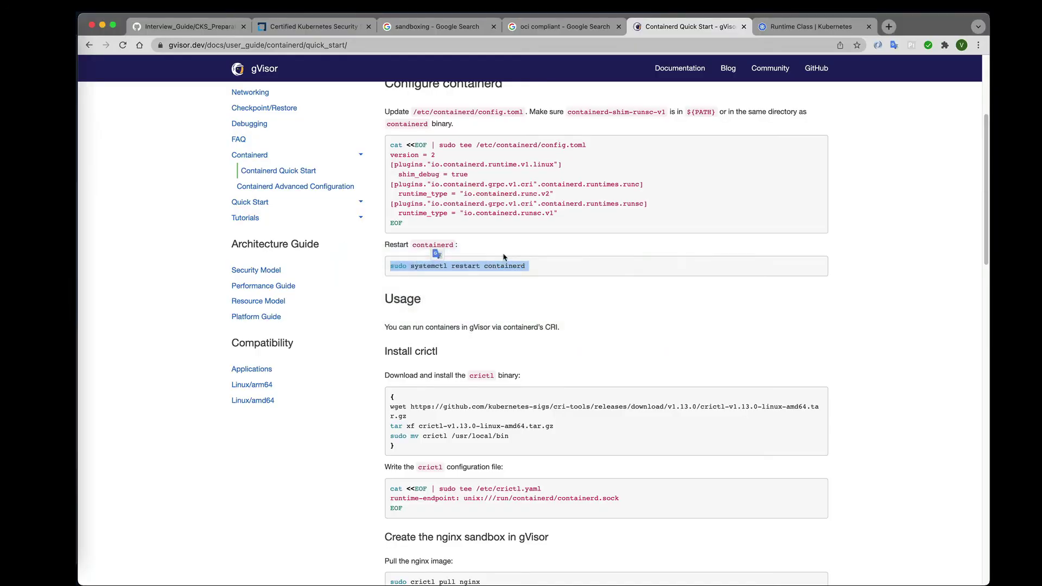
Leave the slide show and bring up the Kubernetes Runtime Class documentation in Chrome.
key("super+Tab")
key("super+Tab")
key("super+Tab")
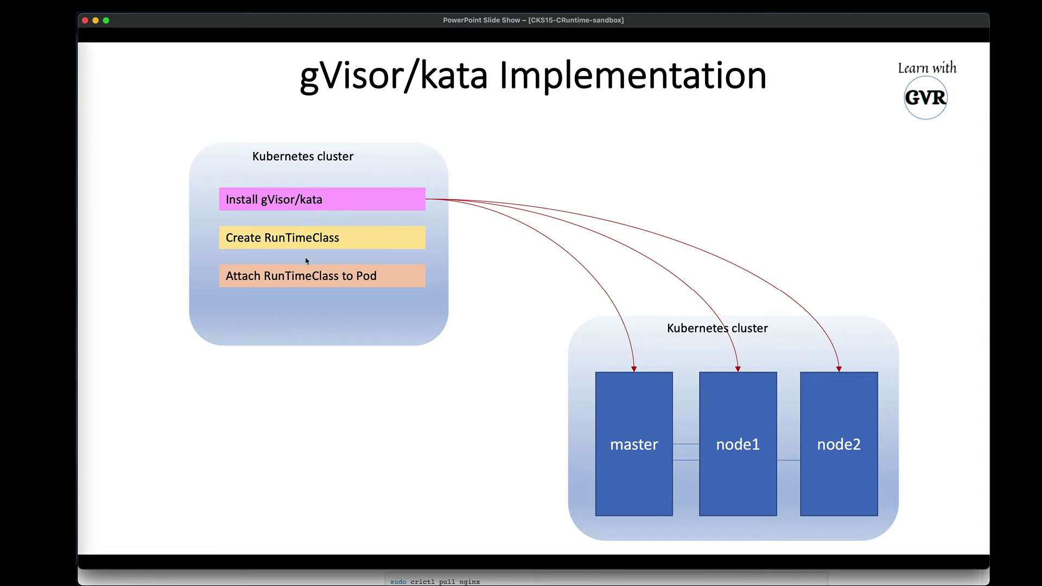
key("super+Tab")
key("super+Tab")
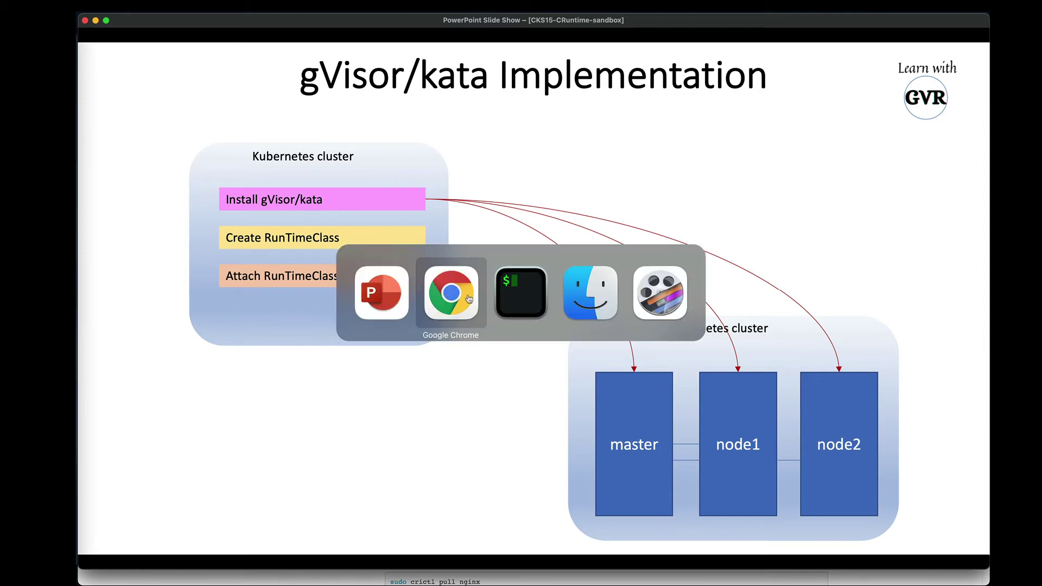
key("super+Tab")
key("super+Tab")
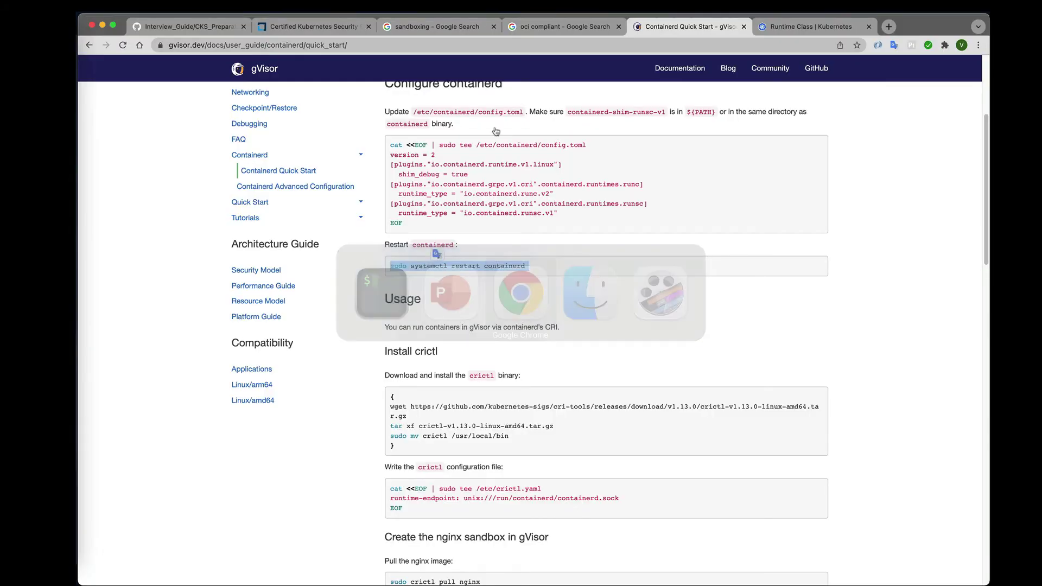
left_click(158, 33)
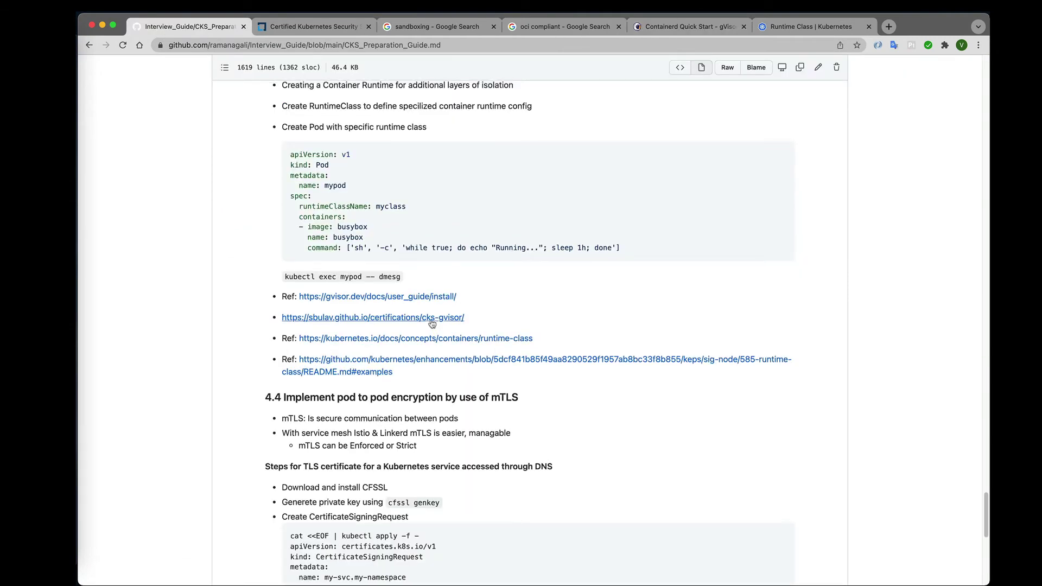
scroll(431, 323, "up", 10)
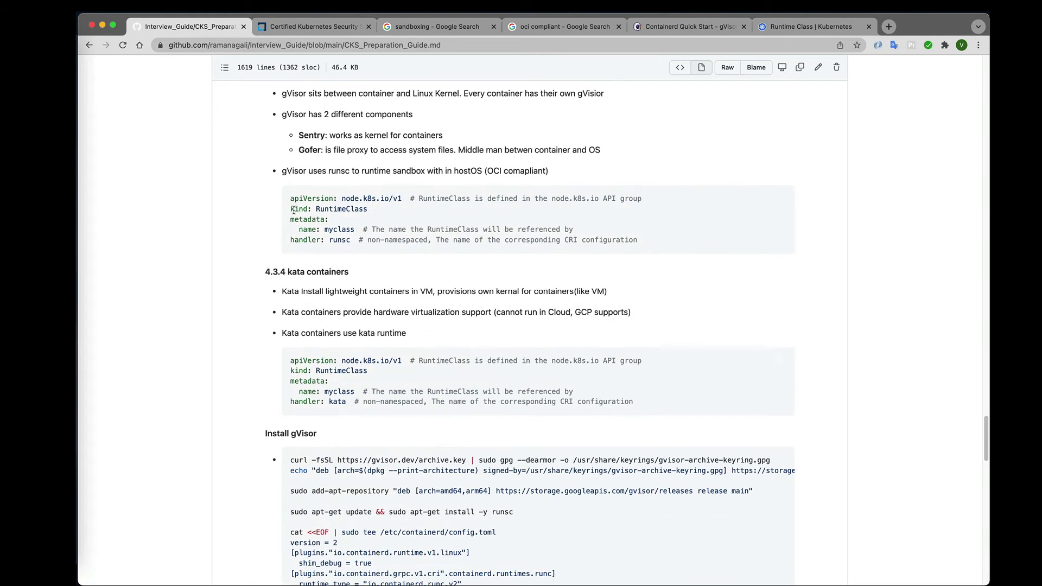
left_click(798, 26)
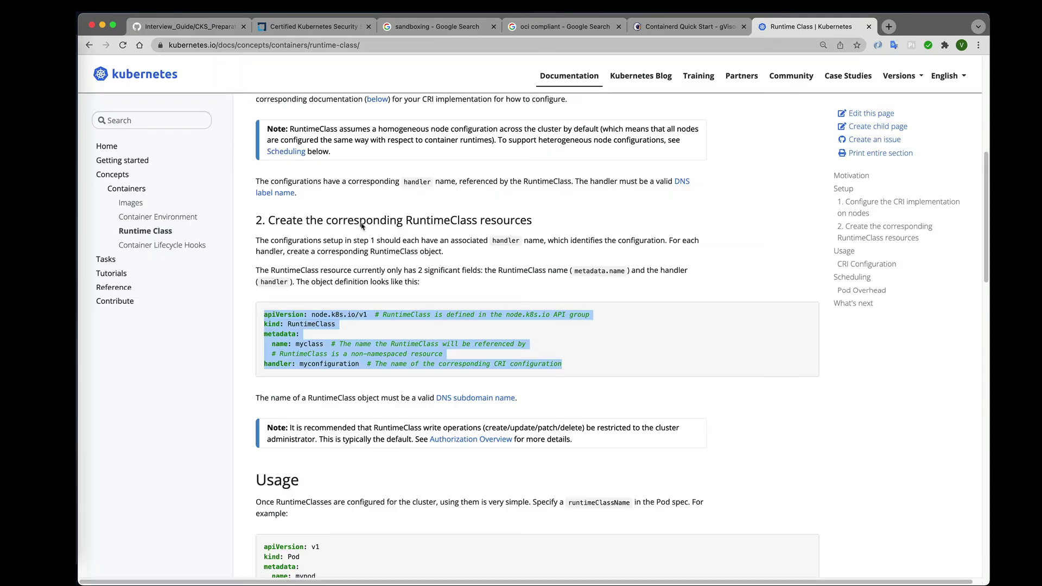
scroll(388, 276, "up", 15)
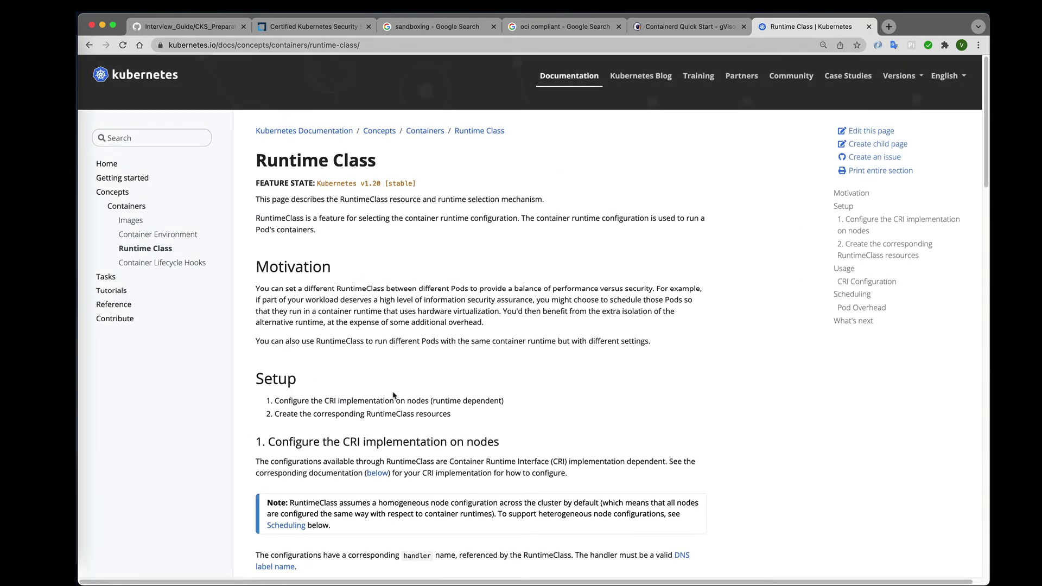
scroll(394, 396, "down", 10)
Copy the RuntimeClass YAML example and begin 'vi rclass1.yaml' in the terminal.
left_click_drag(264, 171, 569, 229)
right_click(277, 178)
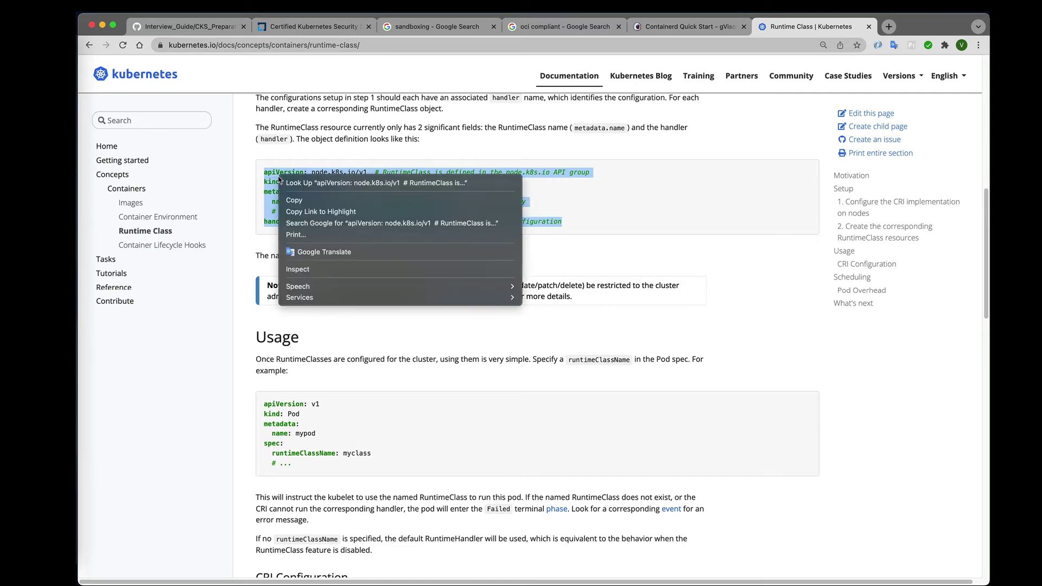
left_click(317, 199)
right_click(270, 172)
left_click(300, 197)
key("super+Tab")
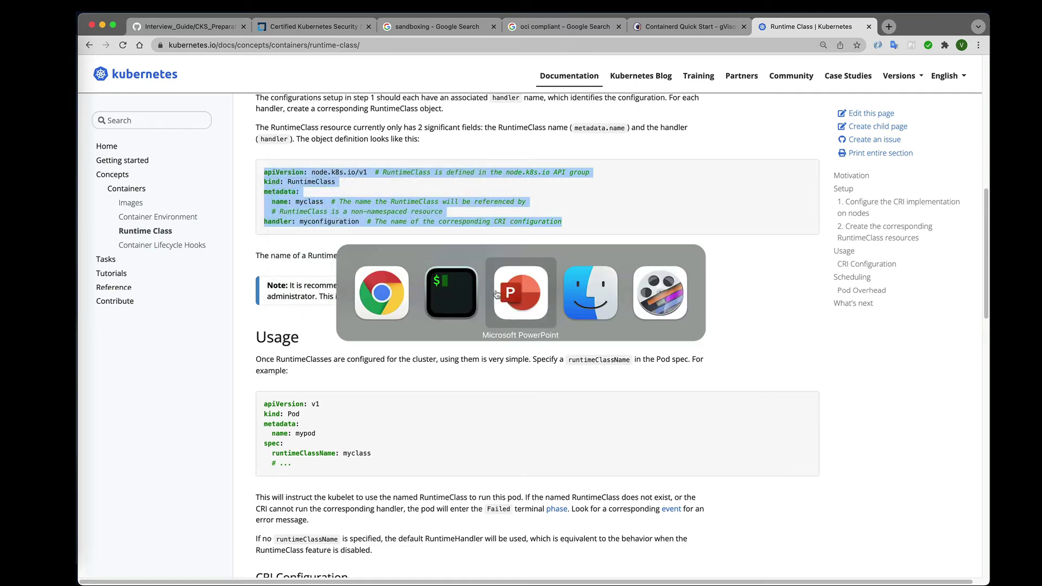
left_click(460, 295)
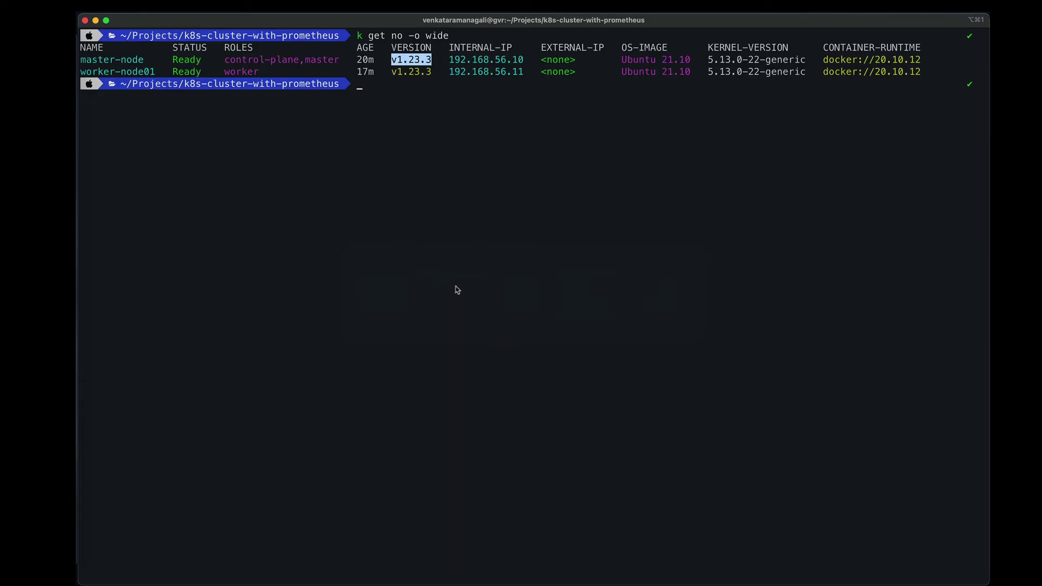
type("vi ")
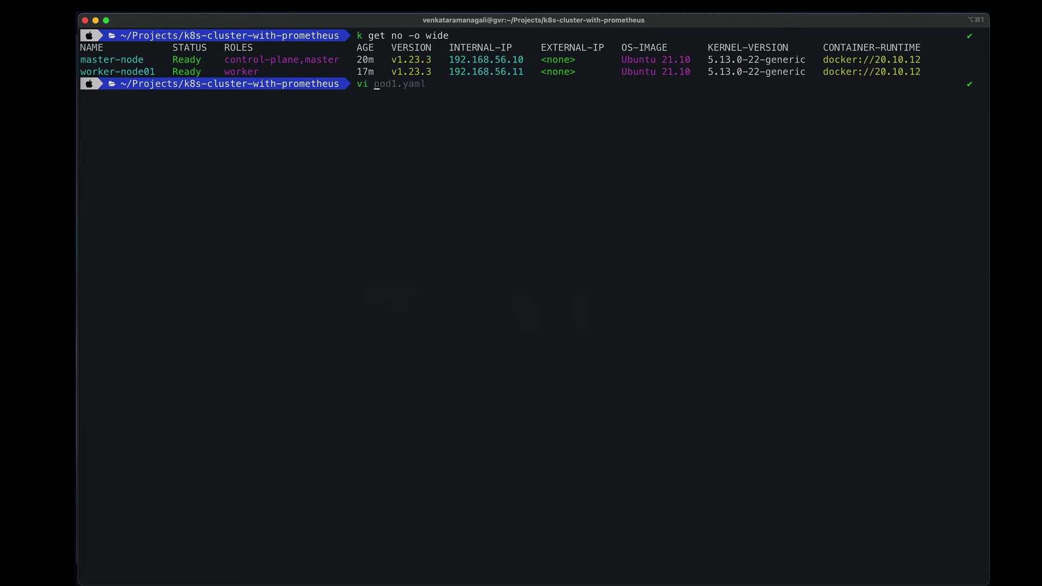
type("rclass1.yaml")
Open rclass1.yaml, paste the RuntimeClass YAML, and delete the non-namespaced comment line.
key("Return")
key("super+v")
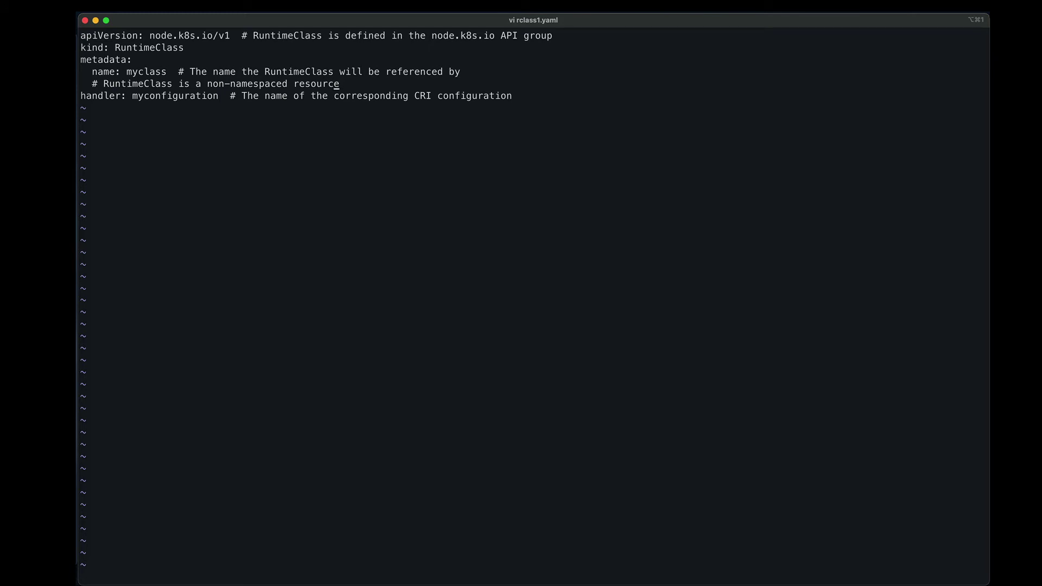
key("d")
key("d")
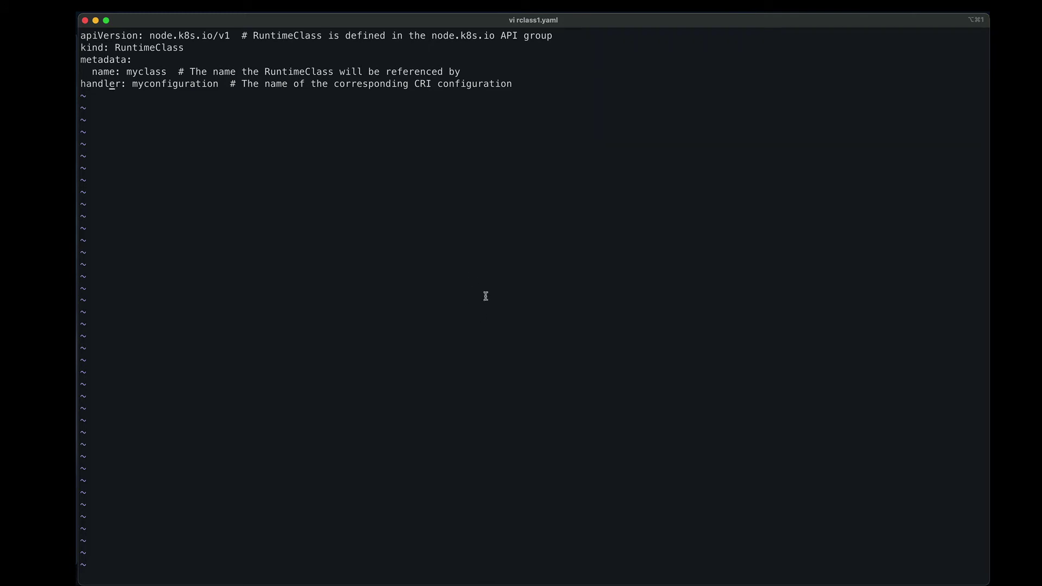
Look up the runsc handler name for gVisor in the Chrome docs.
key("super+Tab")
key("super+shift+Tab")
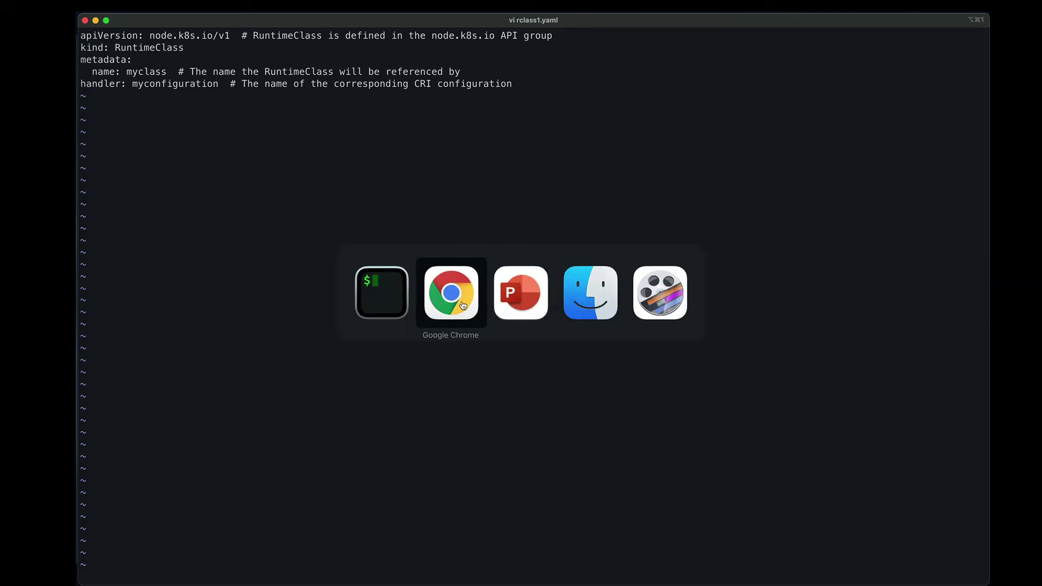
key("super+Tab")
key("super+shift+Tab")
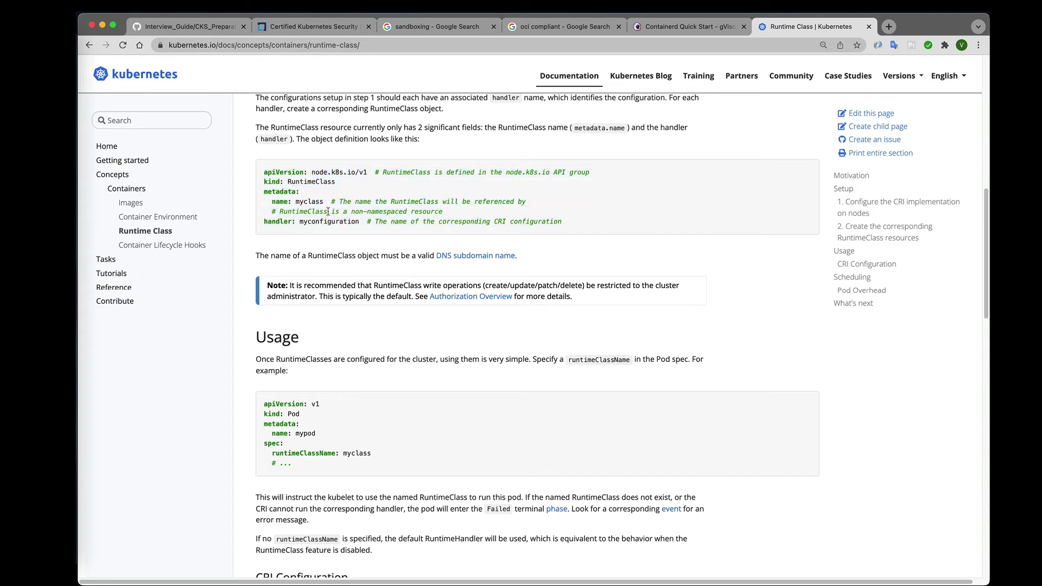
double_click(327, 221)
left_click(185, 28)
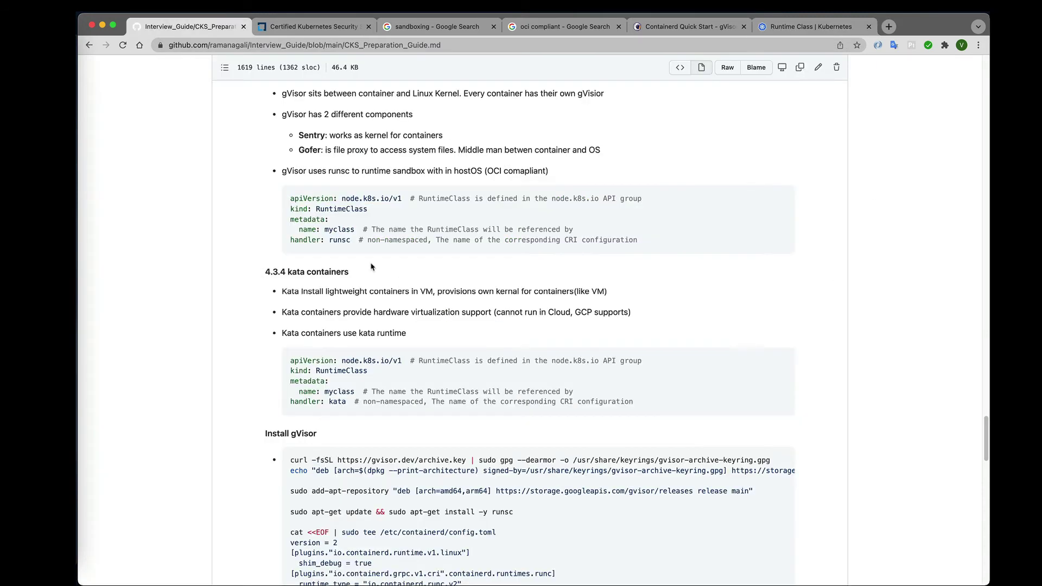
double_click(339, 240)
key("super+Tab")
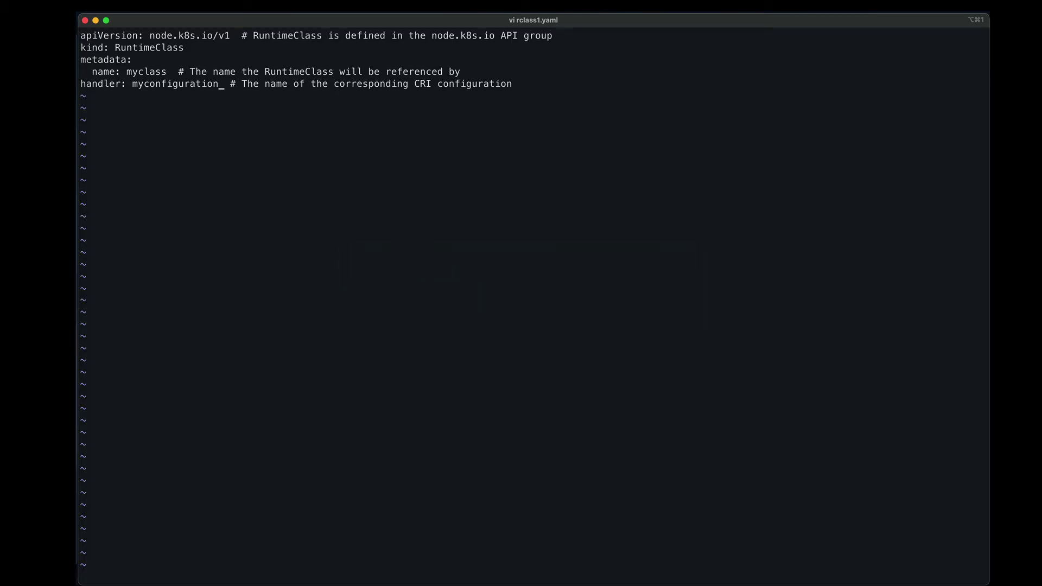
Set the handler to runsc and the name to myclass1, then save with :wq.
key("i")
key("BackSpace")
key("BackSpace")
key("BackSpace")
key("BackSpace")
key("BackSpace")
key("BackSpace")
key("BackSpace")
key("BackSpace")
key("BackSpace")
key("BackSpace")
key("BackSpace")
key("BackSpace")
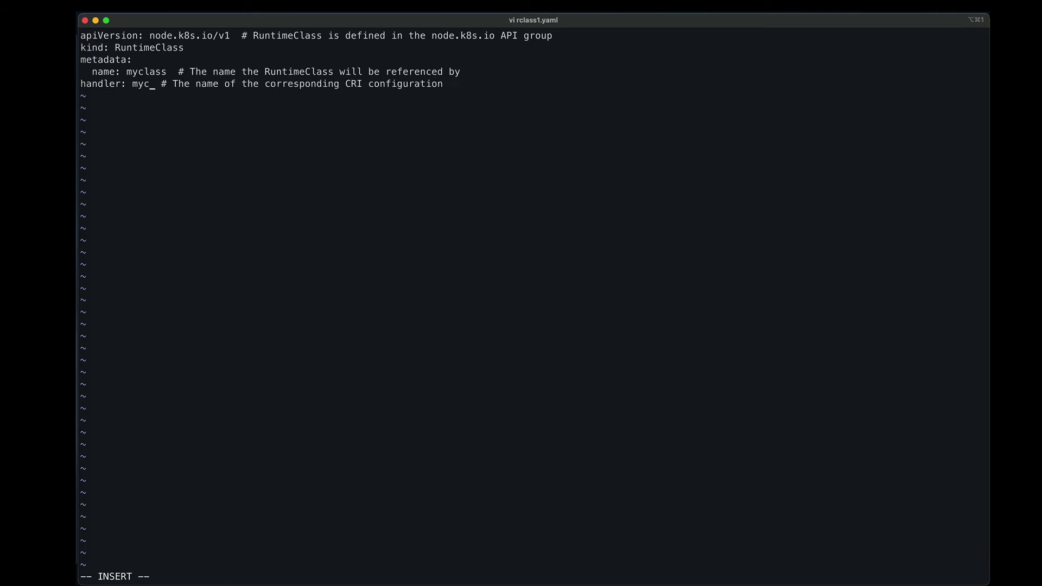
key("BackSpace")
key("BackSpace")
key("BackSpace")
type("runsc")
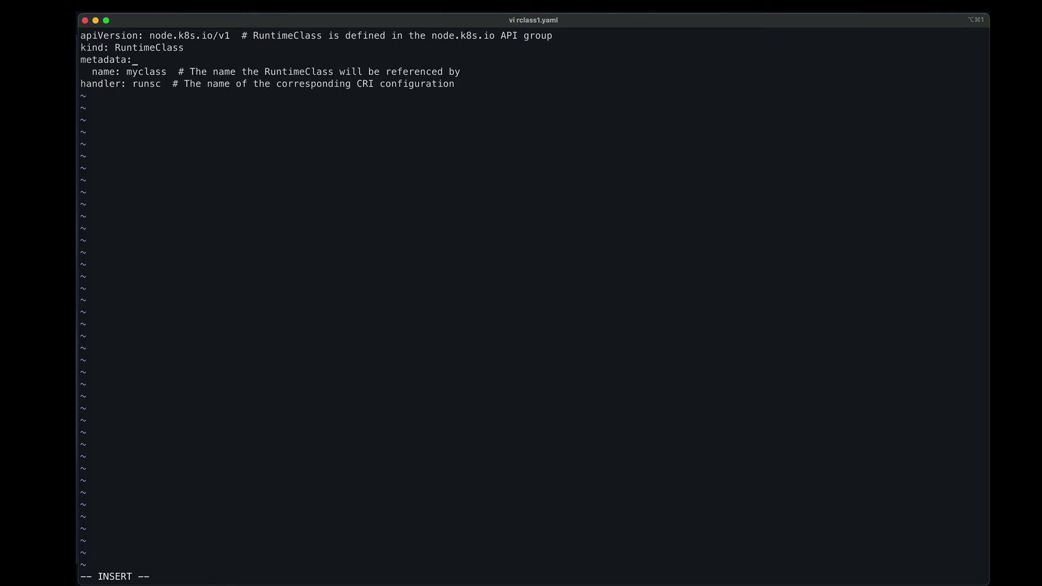
type("1")
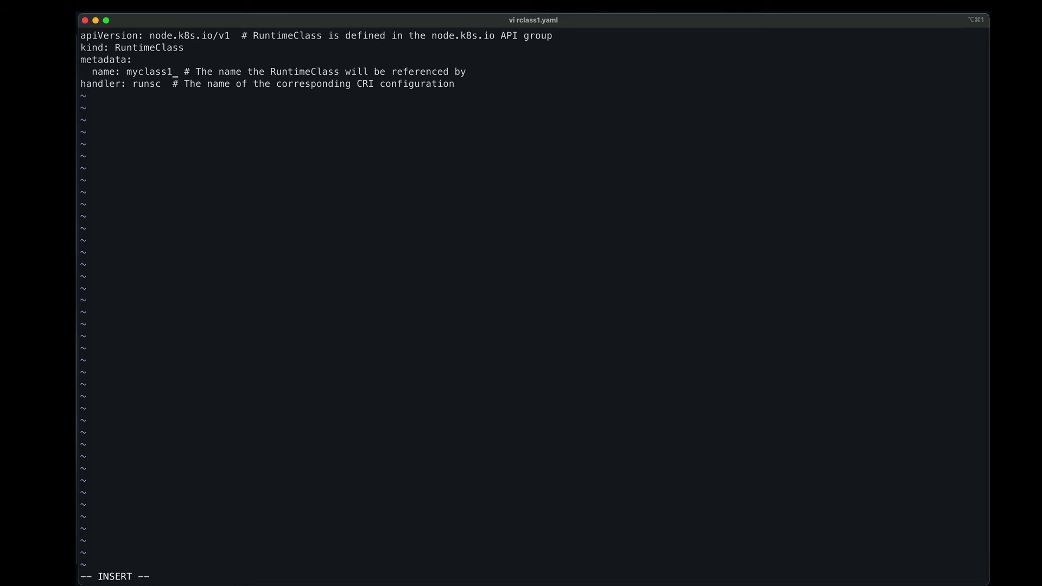
key("Escape")
type("wq")
key("Return")
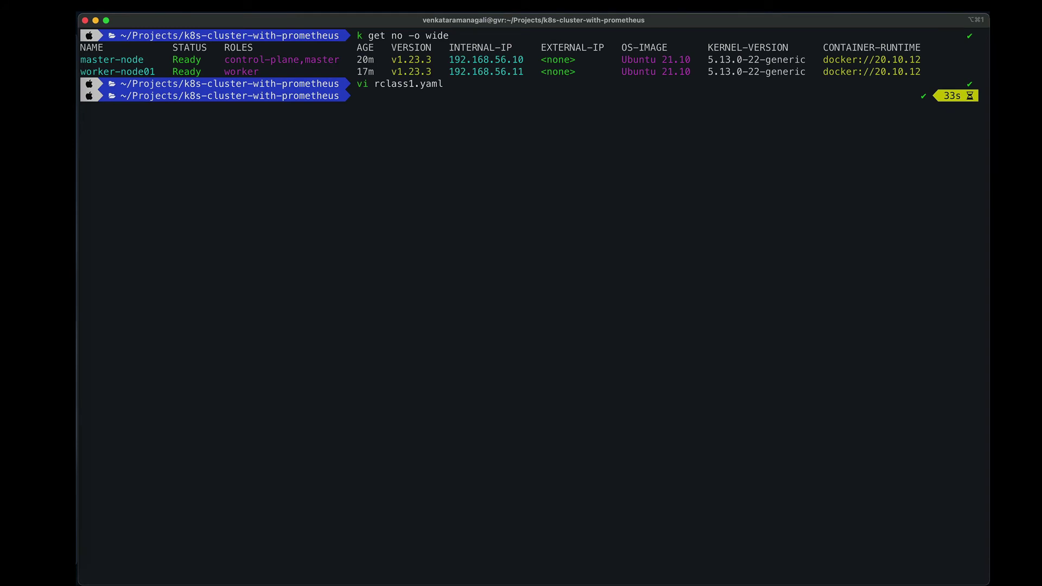
Copy rclass1.yaml to a new file rclass2.yaml.
type("cp rclass")
key("Tab")
type("rclass1")
key("BackSpace")
type("2.yaml")
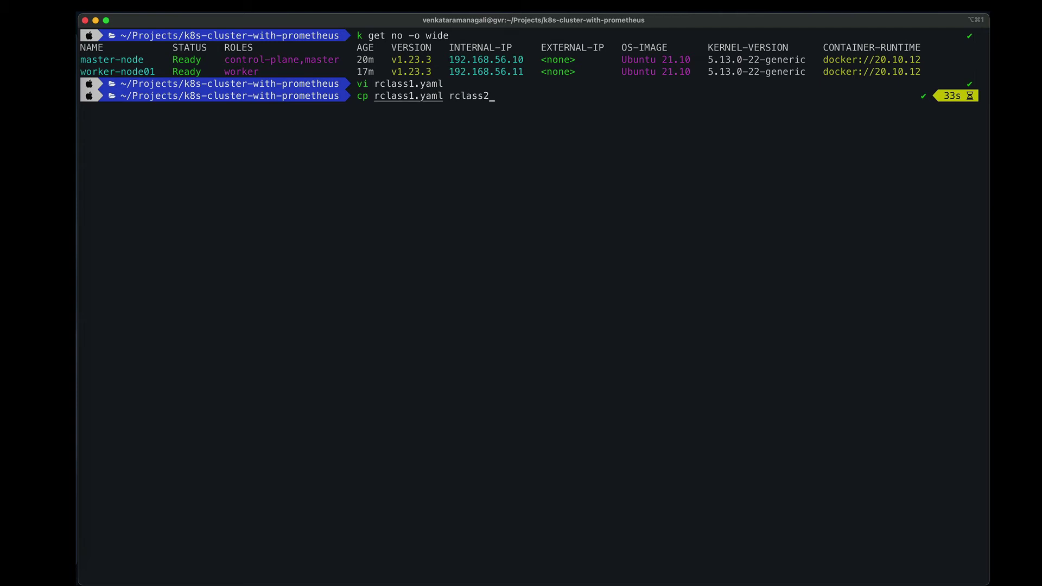
key("Return")
Edit rclass2.yaml to name myclass2 with handler kata, and save it.
type("vi")
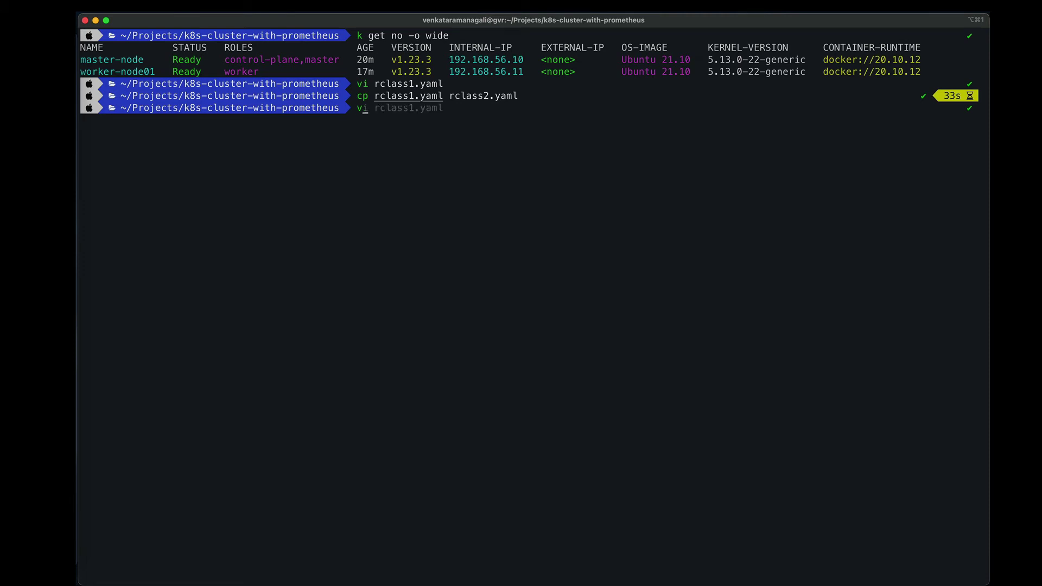
type(" rc")
key("Right")
key("BackSpace")
key("BackSpace")
key("BackSpace")
key("BackSpace")
type("2.yaml")
key("Return")
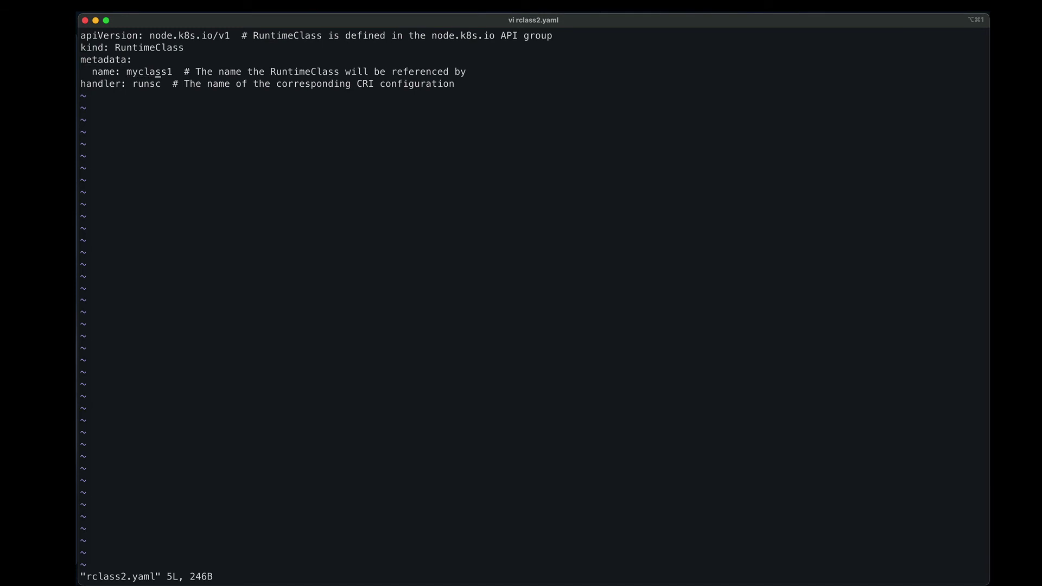
key("i")
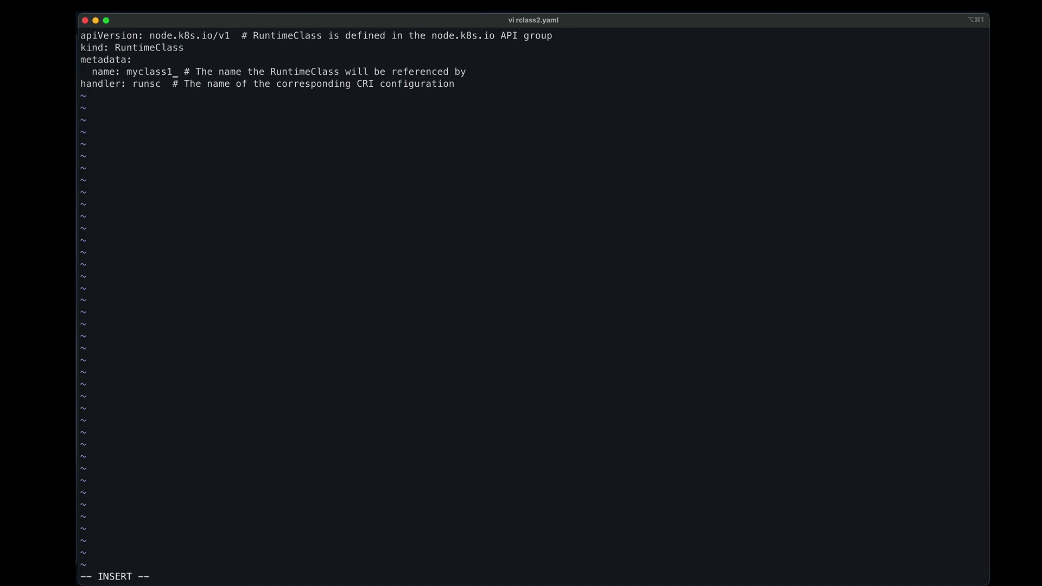
key("BackSpace")
type("2")
key("BackSpace")
key("BackSpace")
key("BackSpace")
key("BackSpace")
key("BackSpace")
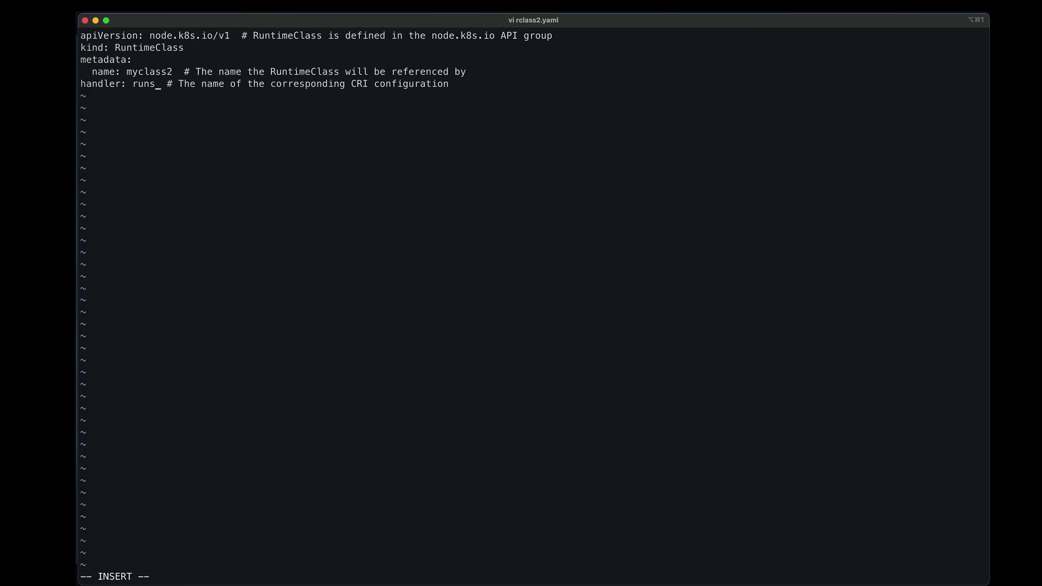
type("kata")
key("Escape")
type("wq")
key("Return")
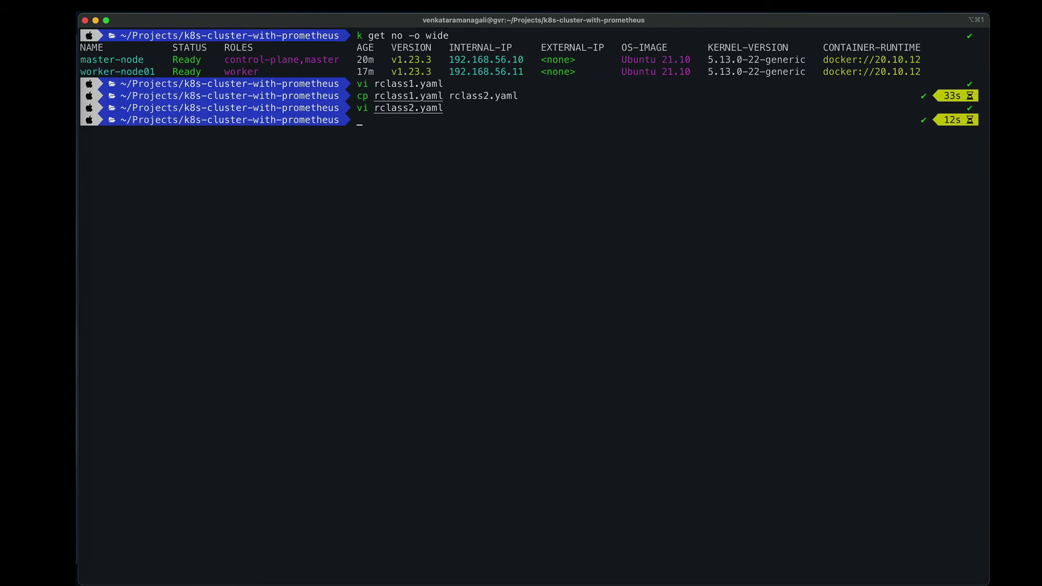
key("Return")
key("Return")
Apply rclass1.yaml and rclass2.yaml with 'k apply -f'.
type("k ap")
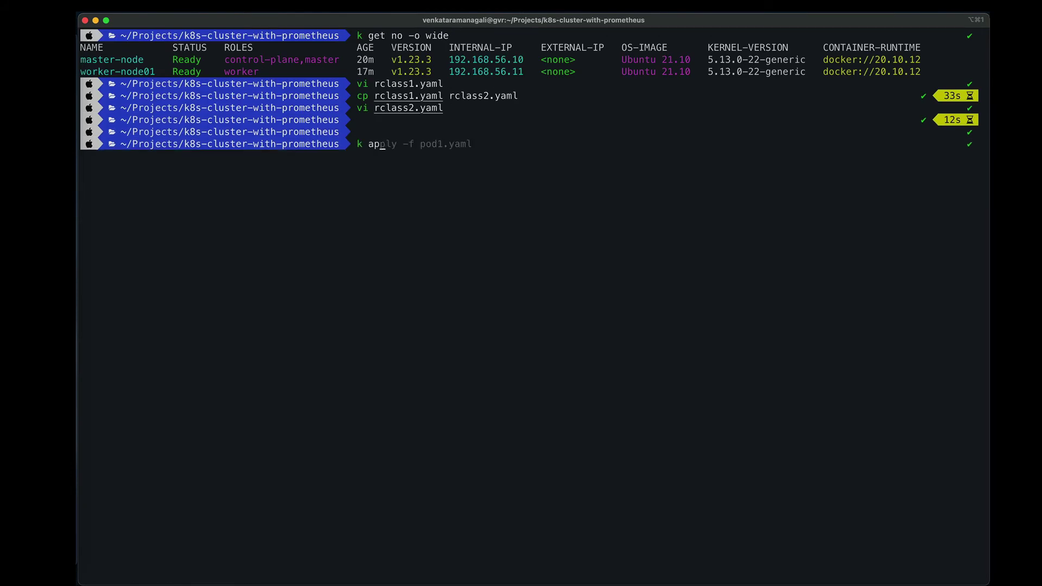
type("ply -f rclass")
key("Tab")
key("Tab")
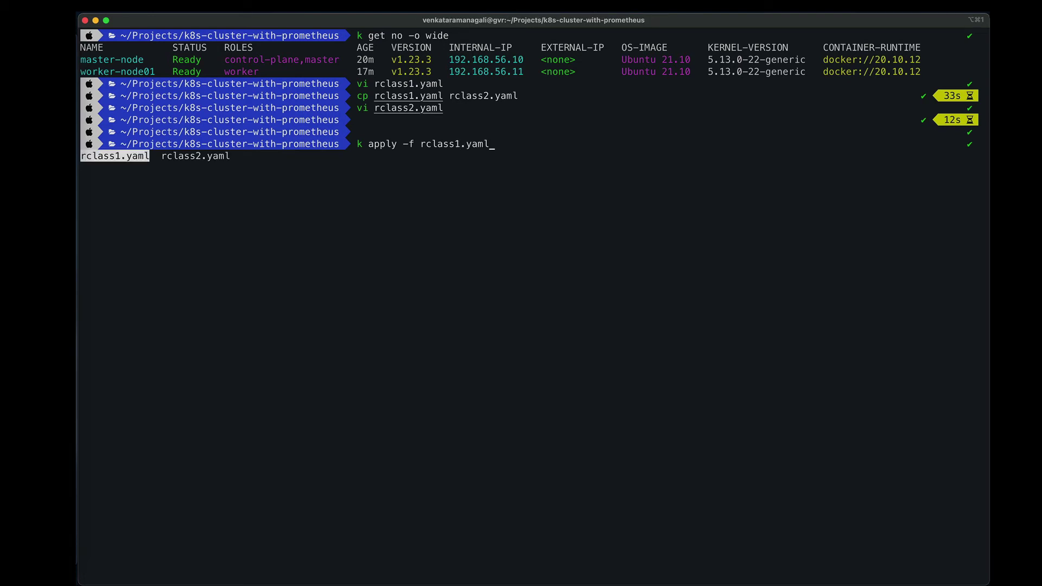
key("Return")
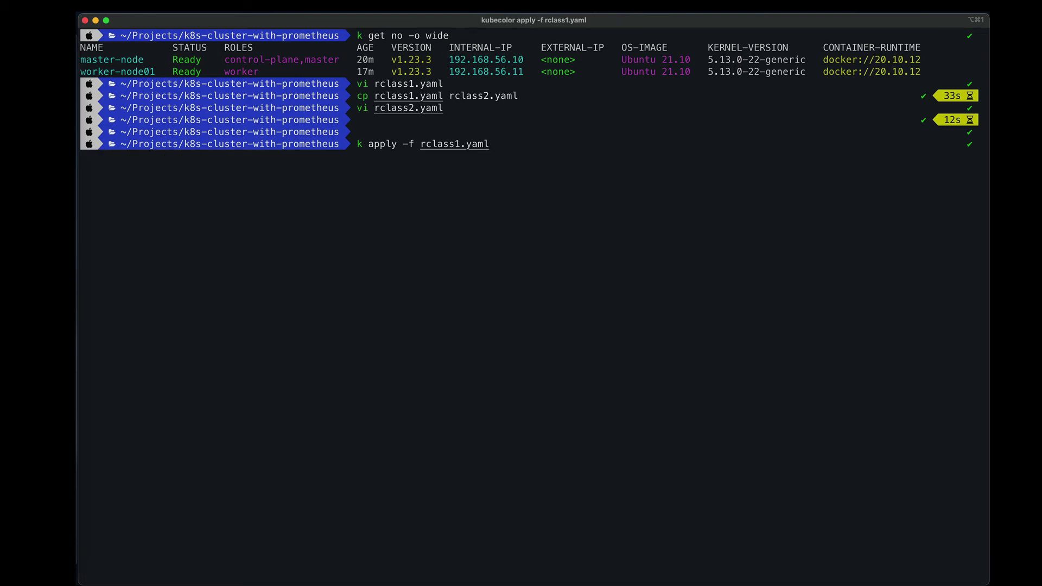
key("Up")
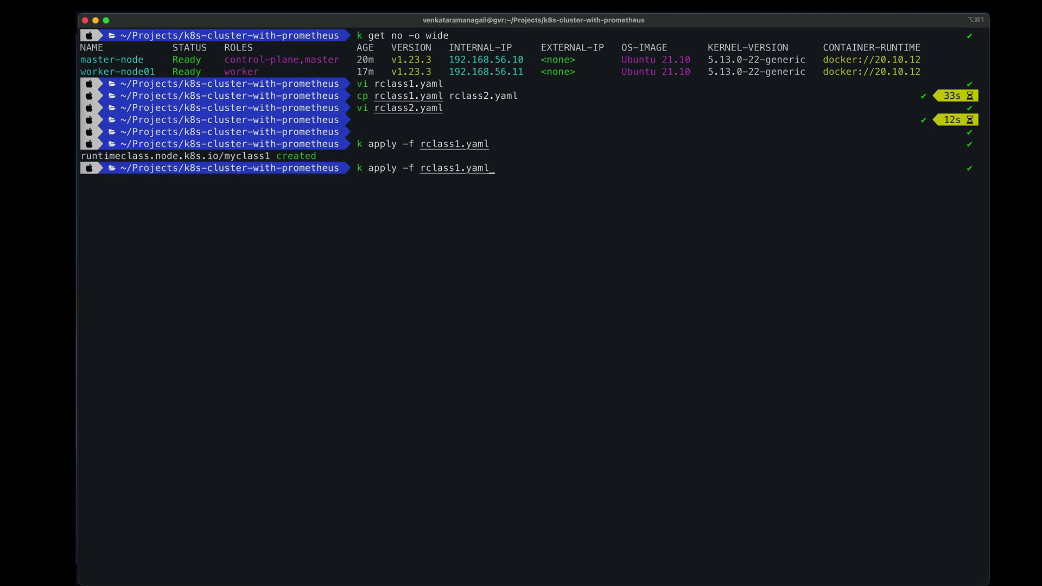
key("BackSpace")
key("BackSpace")
key("BackSpace")
type("2.yaml")
key("Return")
List runtime classes, highlighting myclass1 with runsc and myclass2 with kata.
key("Return")
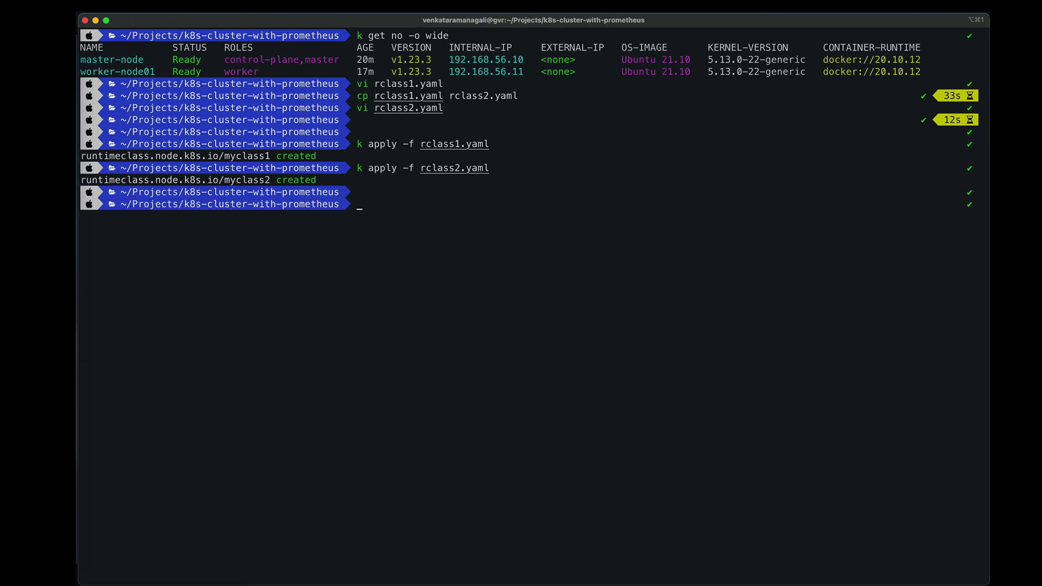
type("k get runtimeclass")
key("Return")
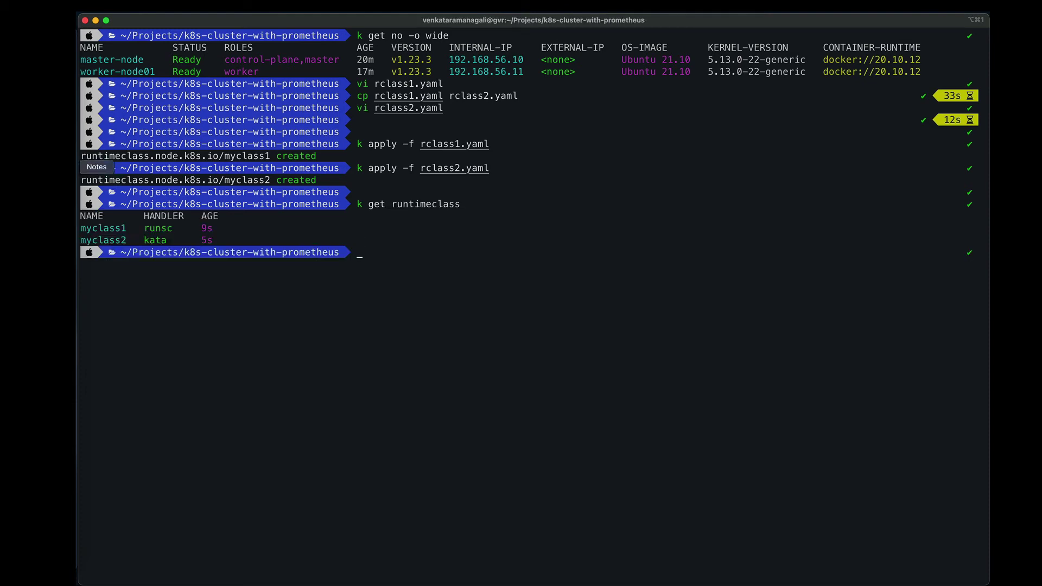
double_click(115, 230)
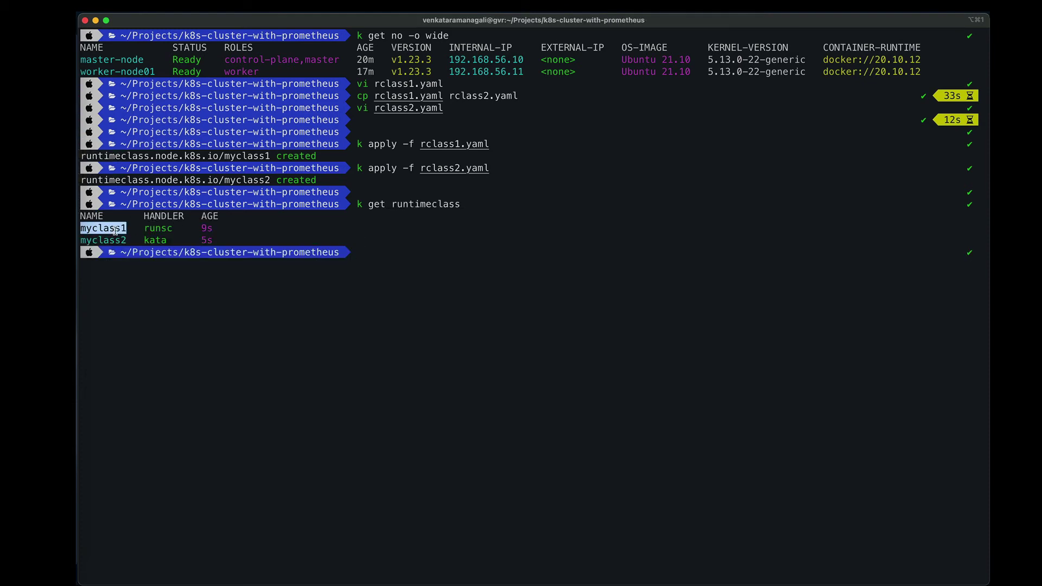
double_click(156, 228)
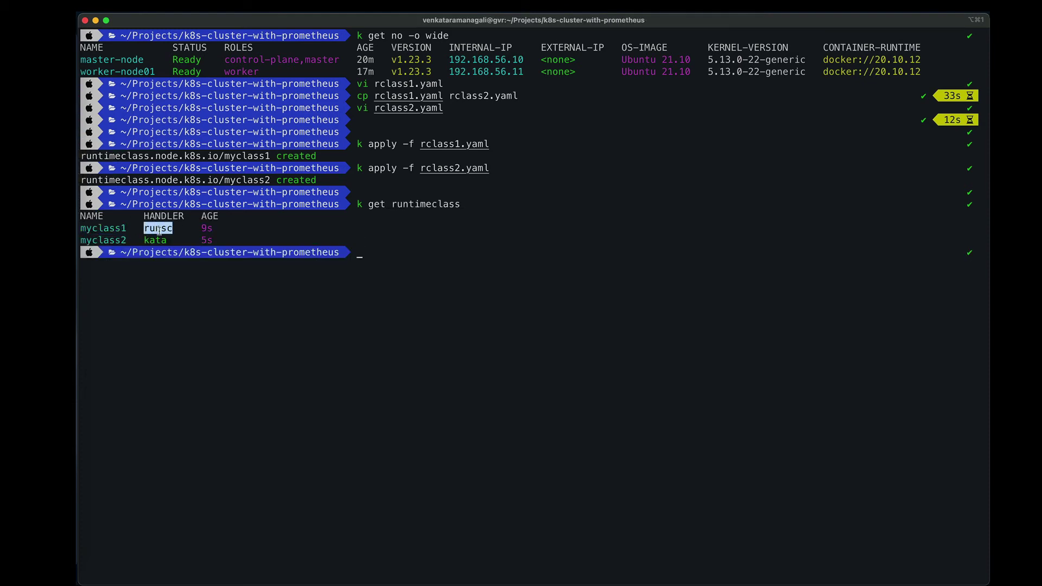
double_click(120, 241)
double_click(157, 241)
left_click(452, 290)
key("super+Tab")
key("super+Tab")
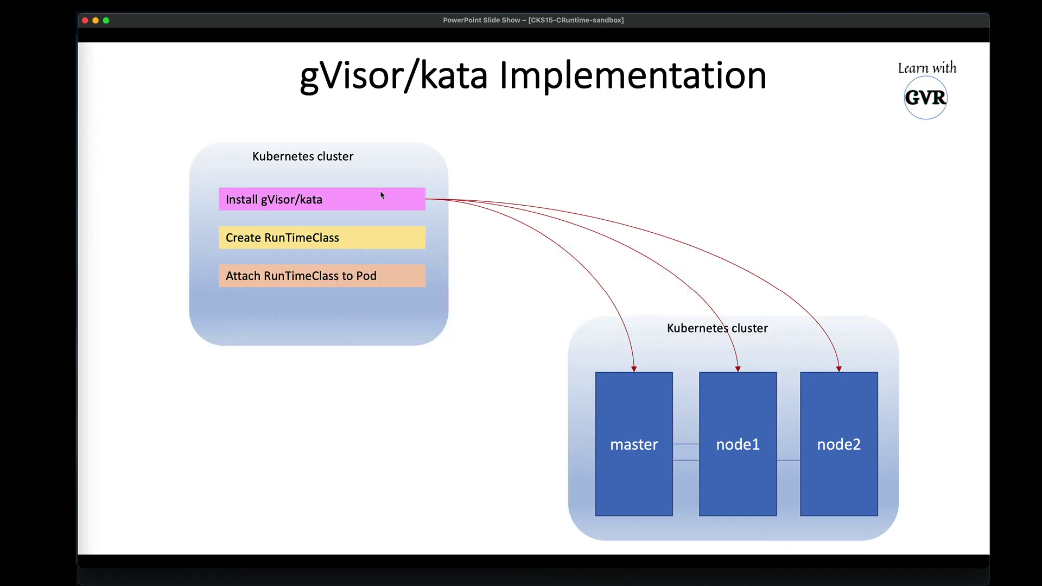
key("super+Tab")
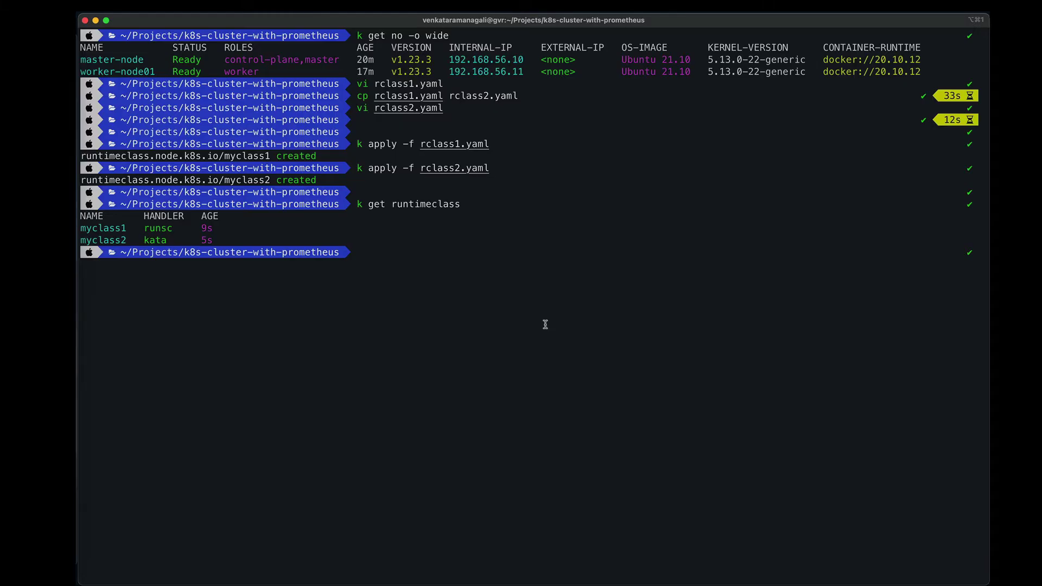
type("clear")
Run 'k describe runtimeclass' for myclass1 and then myclass2.
key("Return")
type("k d")
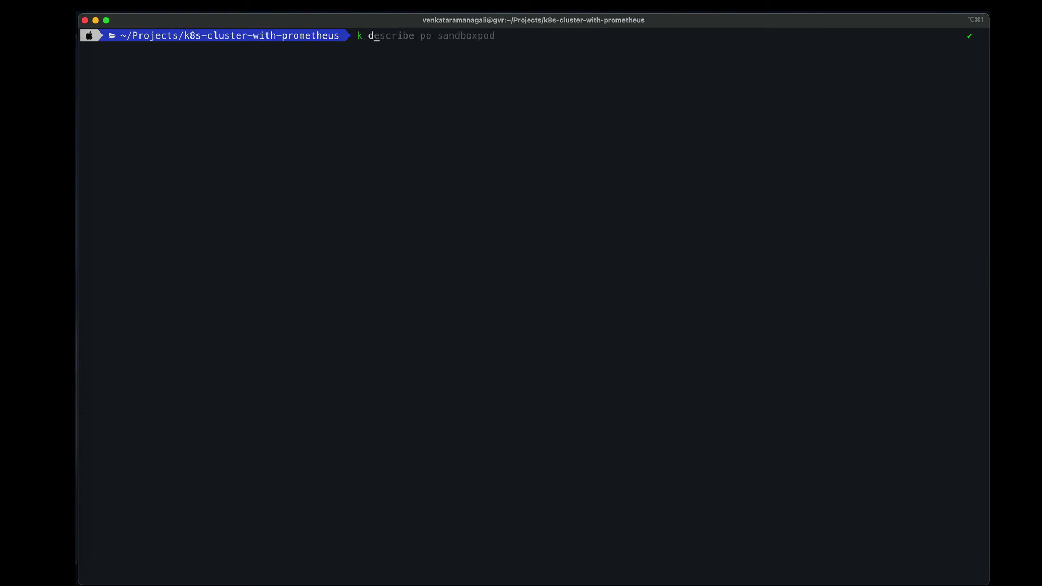
type("escriibe")
key("BackSpace")
type("be runtime")
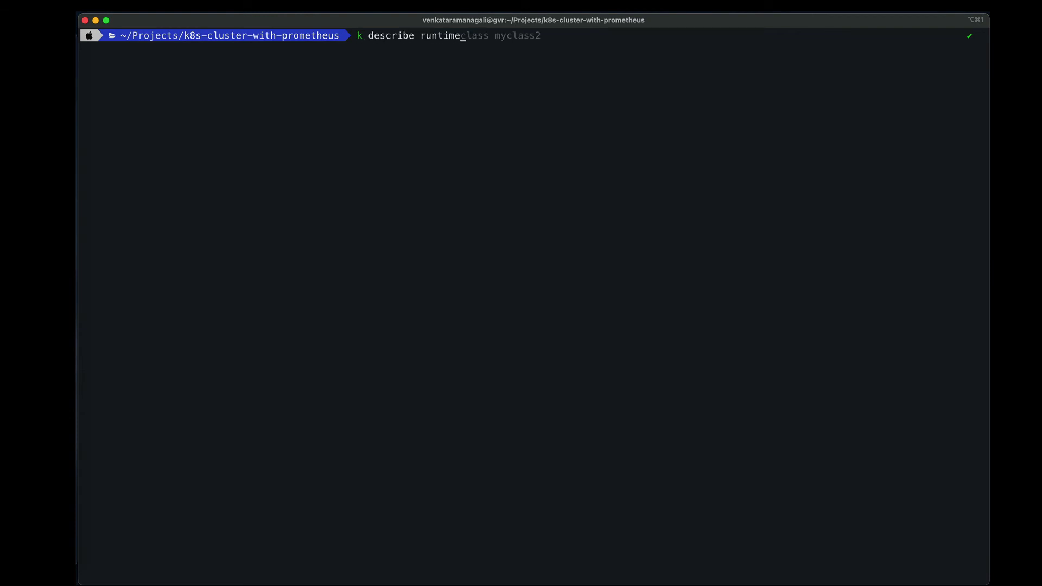
key("Right")
key("BackSpace")
type("1")
key("Return")
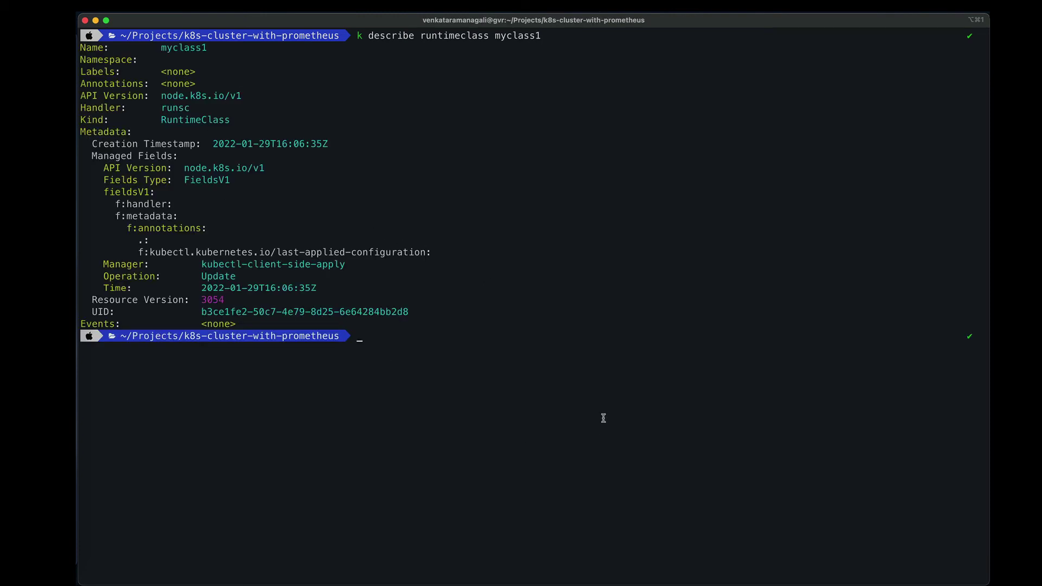
key("Up")
key("BackSpace")
type("2")
key("Return")
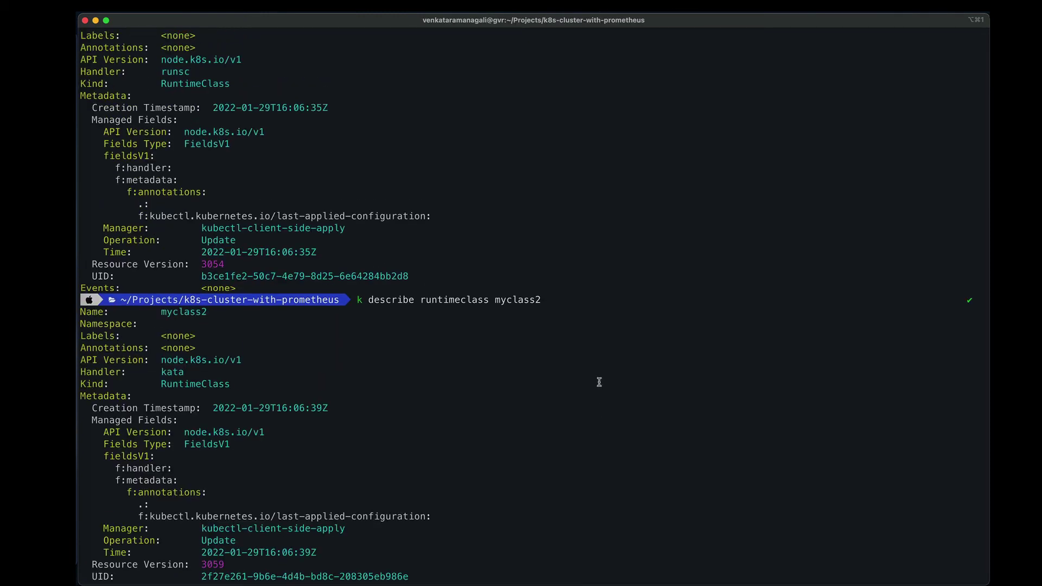
Highlight myclass1's runsc handler and myclass2 in the output, then clear the screen.
scroll(584, 343, "up", 3)
double_click(520, 96)
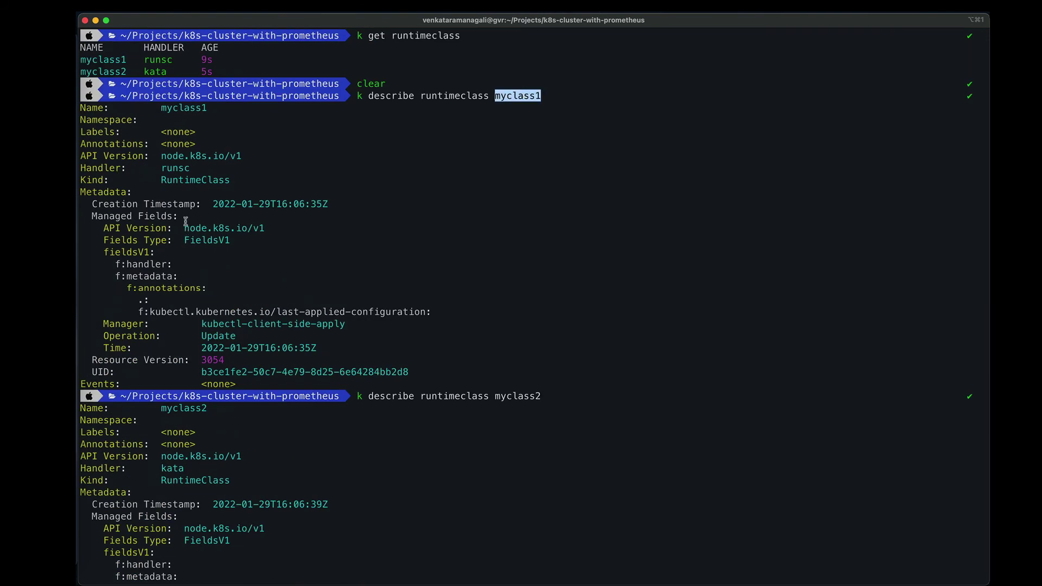
double_click(166, 169)
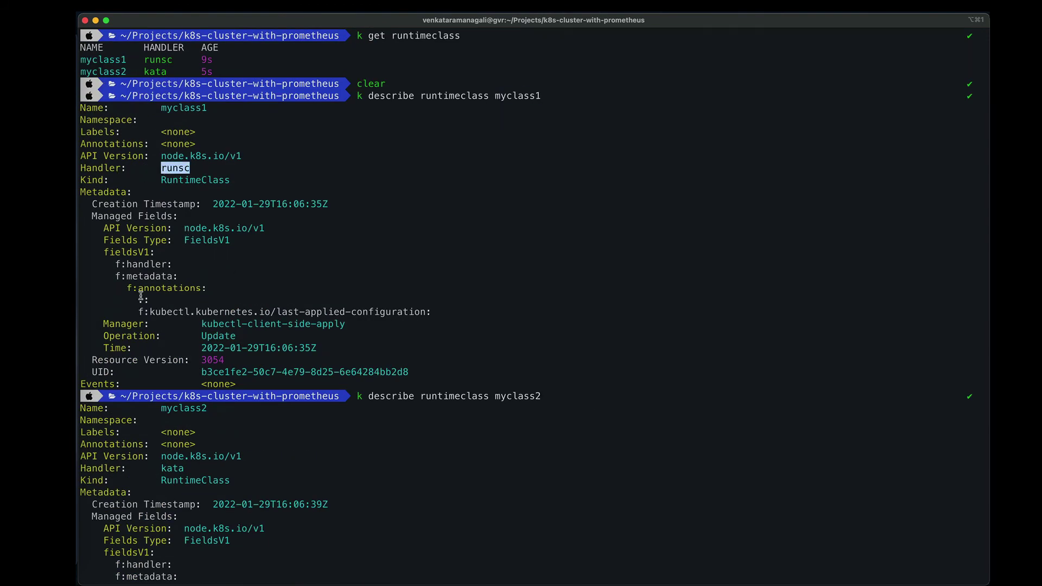
scroll(326, 370, "down", 5)
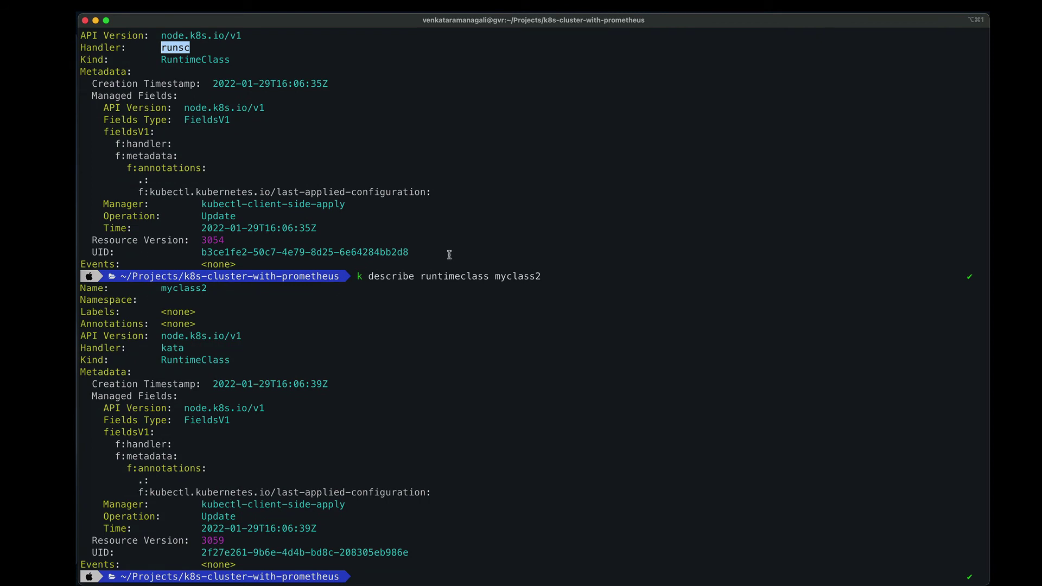
double_click(534, 276)
left_click(174, 348)
key("ctrl+l")
key("super+Tab")
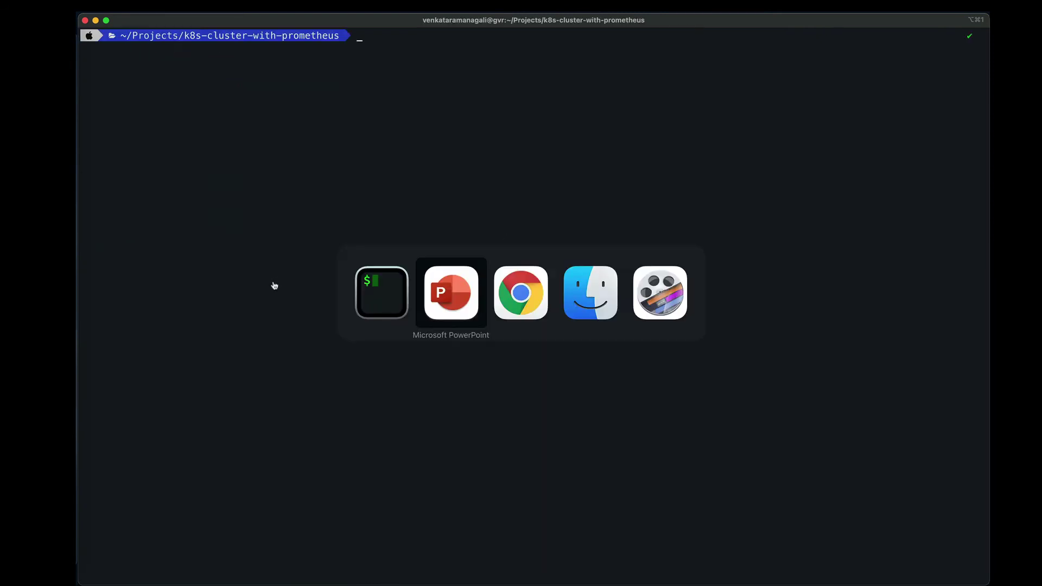
Find the example Pod manifest in the CKS guide and copy it with the code block's copy button.
left_click(516, 286)
key("super+Tab")
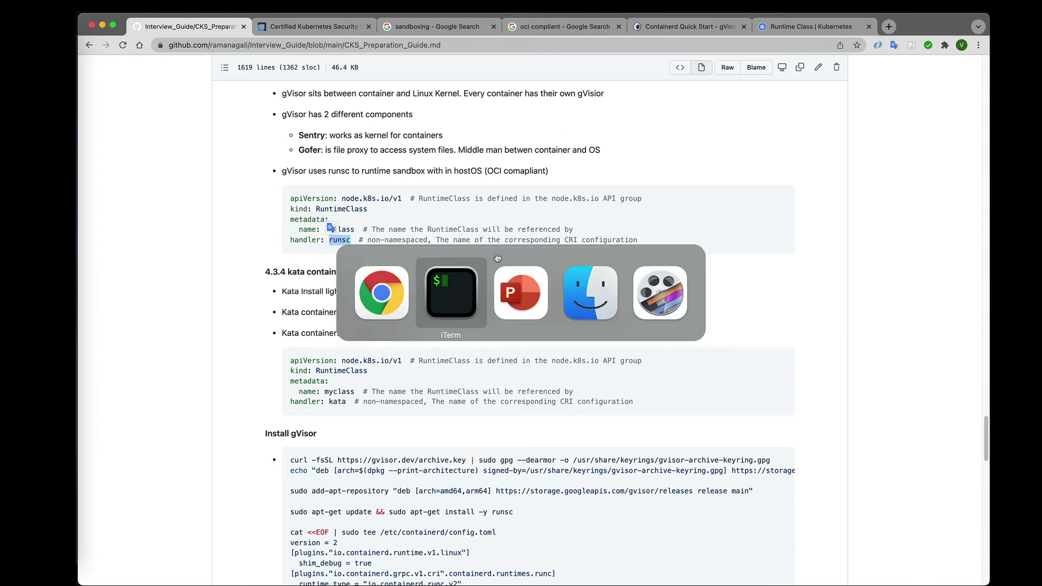
left_click(522, 302)
key("super+Tab")
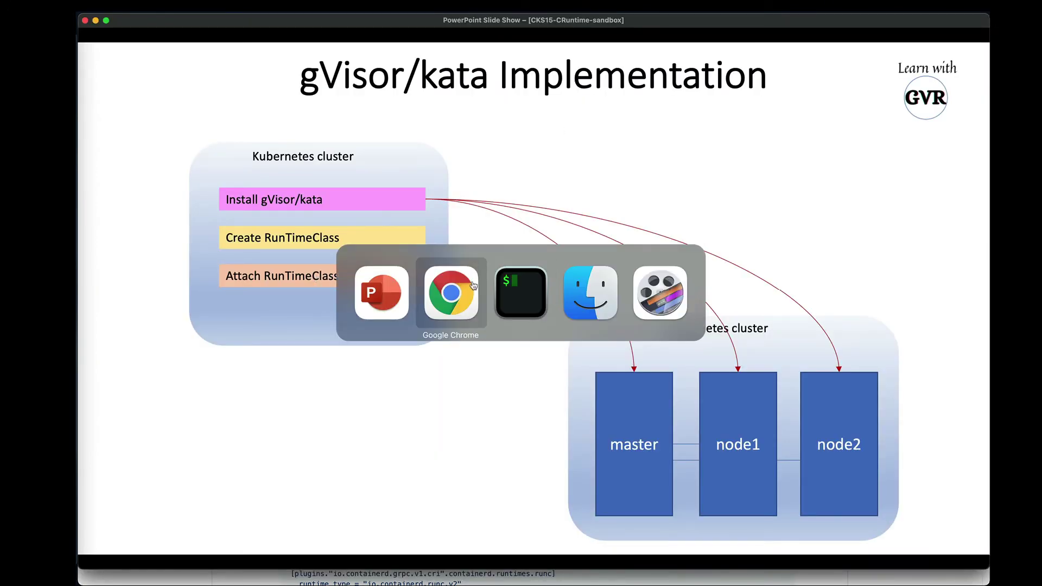
scroll(568, 379, "down", 5)
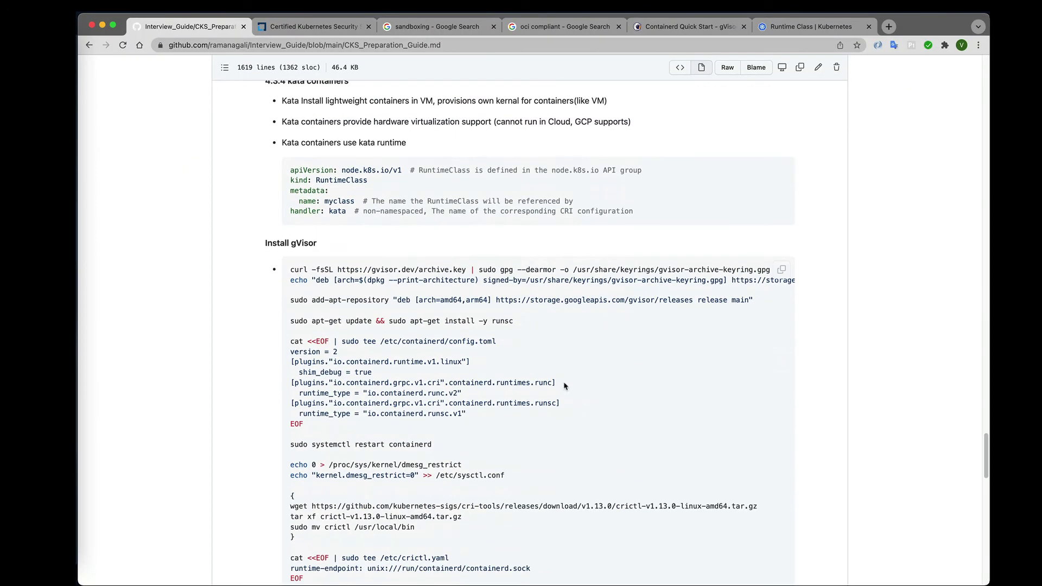
scroll(585, 394, "up", 4)
scroll(500, 400, "down", 4)
scroll(501, 400, "down", 10)
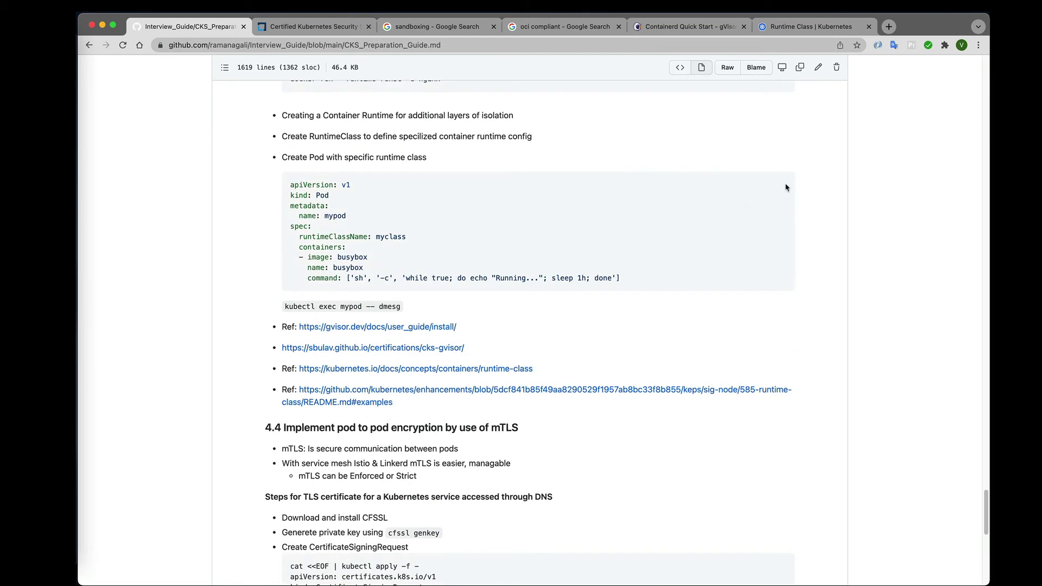
left_click(781, 185)
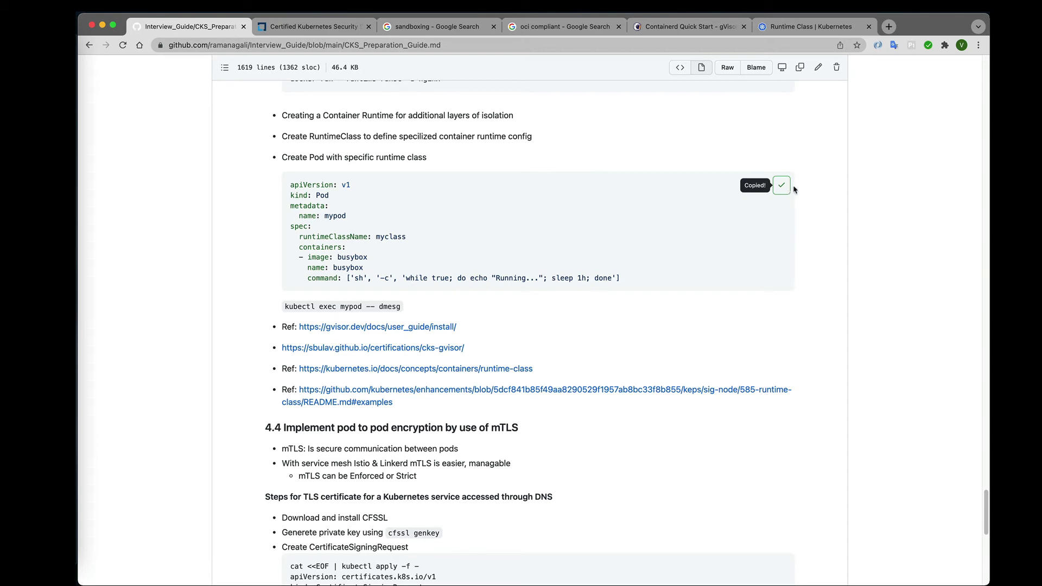
Highlight the busybox image and the while, echo and Running words in the example command.
key("super+Tab")
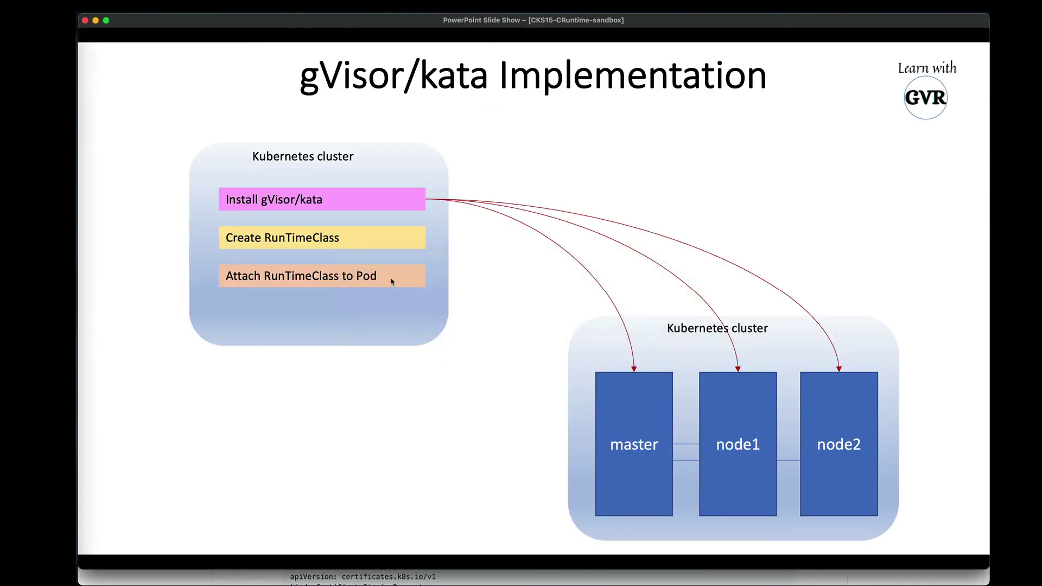
key("super+Tab")
left_click_drag(337, 214, 335, 211)
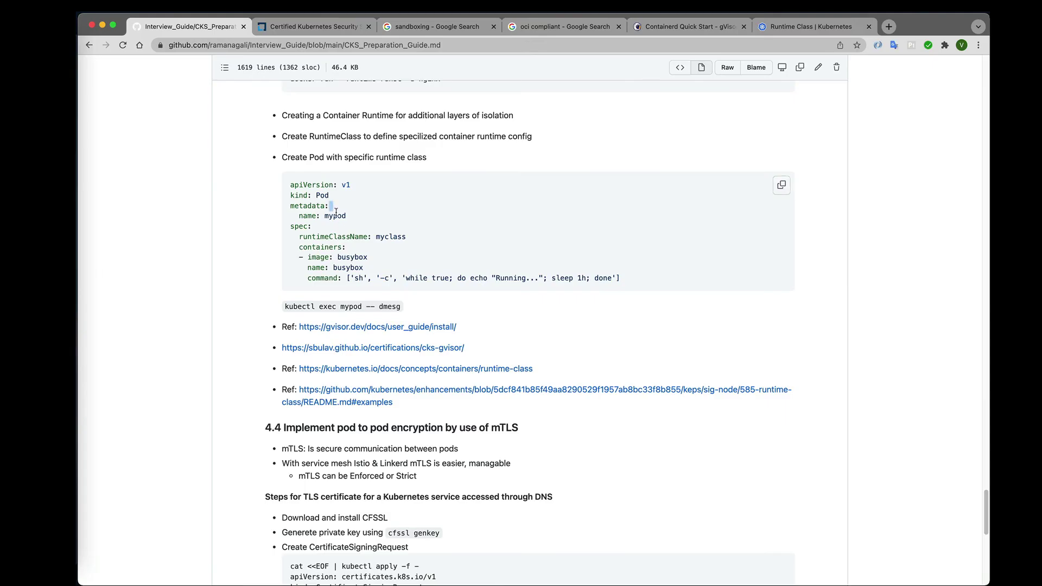
double_click(349, 258)
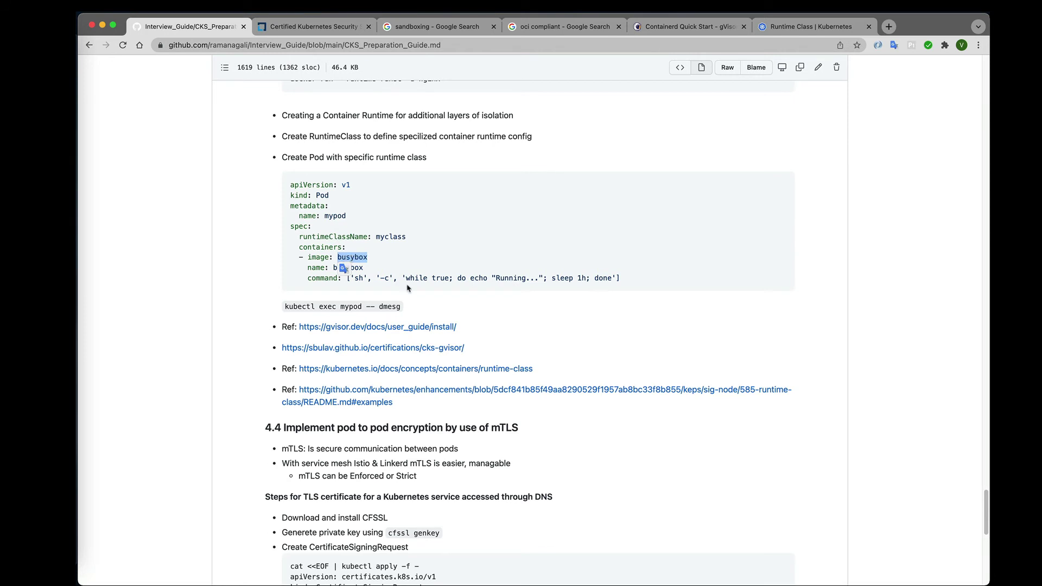
left_click(361, 278)
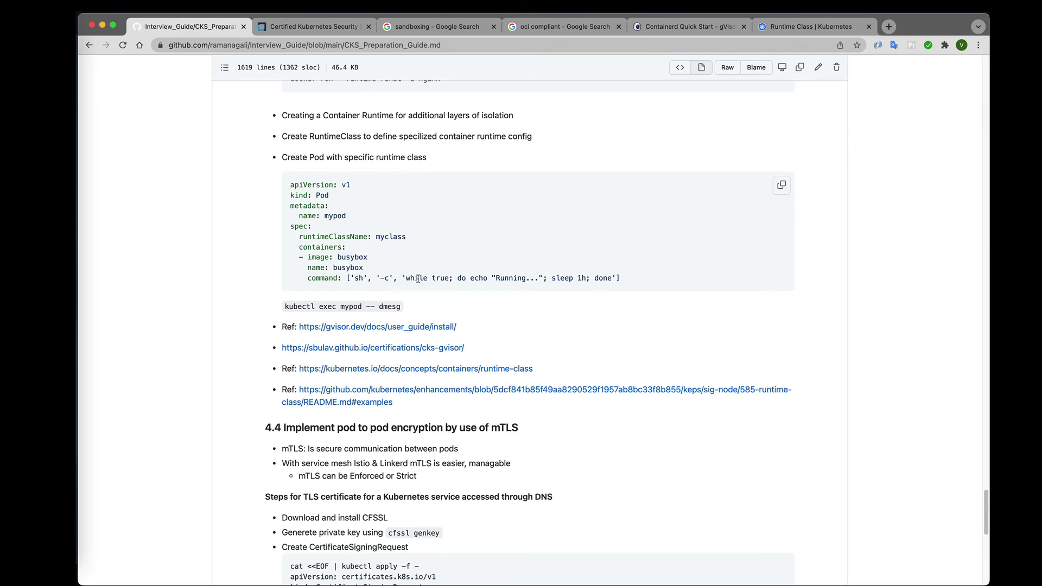
double_click(417, 278)
double_click(478, 278)
double_click(509, 278)
left_click(580, 278)
key("super+Tab")
key("super+Tab")
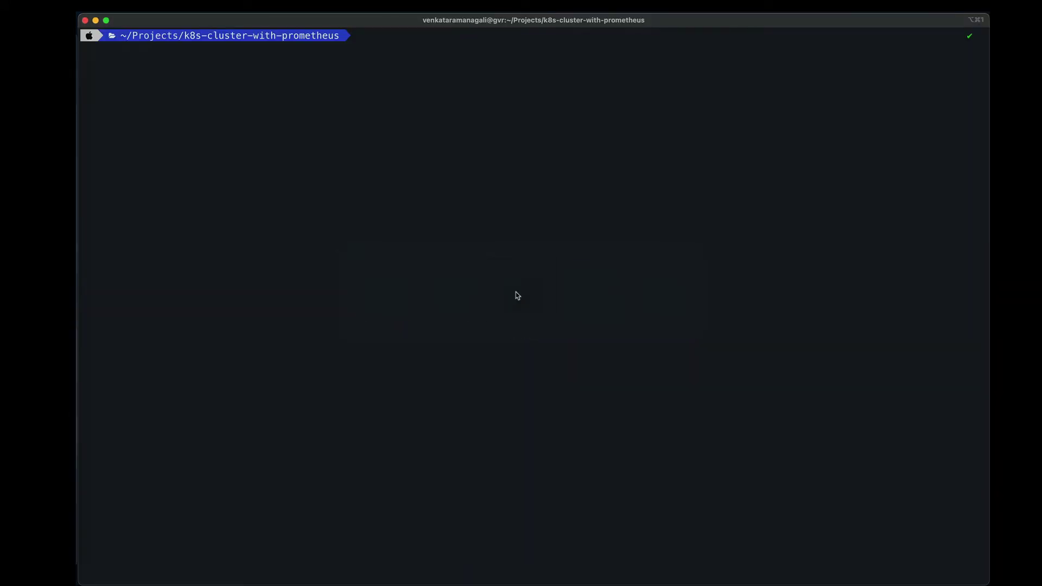
Open a new pod.yaml in vi and paste the copied Pod manifest into it.
type("vi")
type(".yaml")
key("Return")
key("super+v")
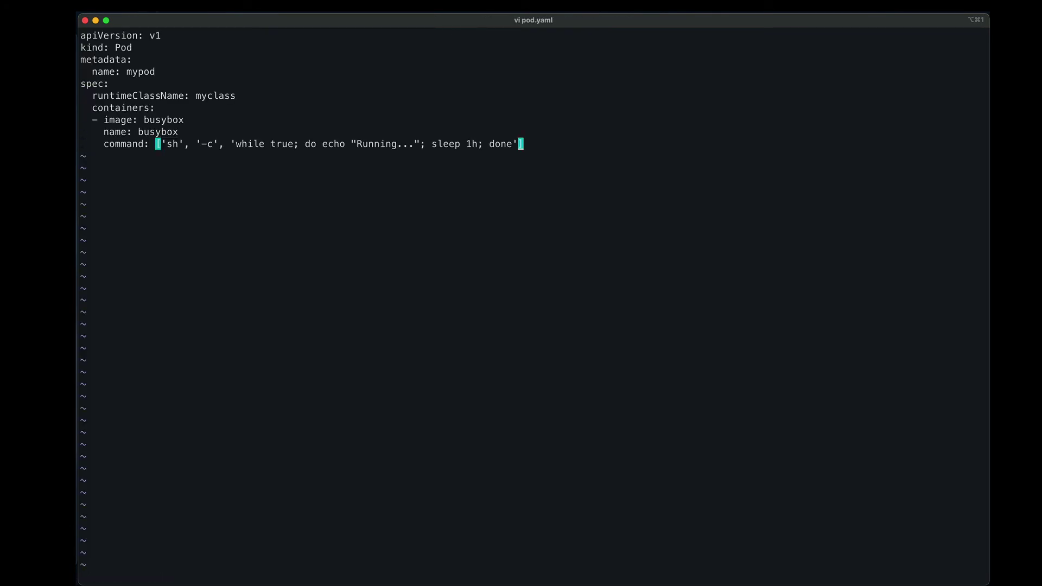
Delete the runtimeClassName line from the pasted manifest.
key("Up")
key("Down")
key("End")
key("d")
key("d")
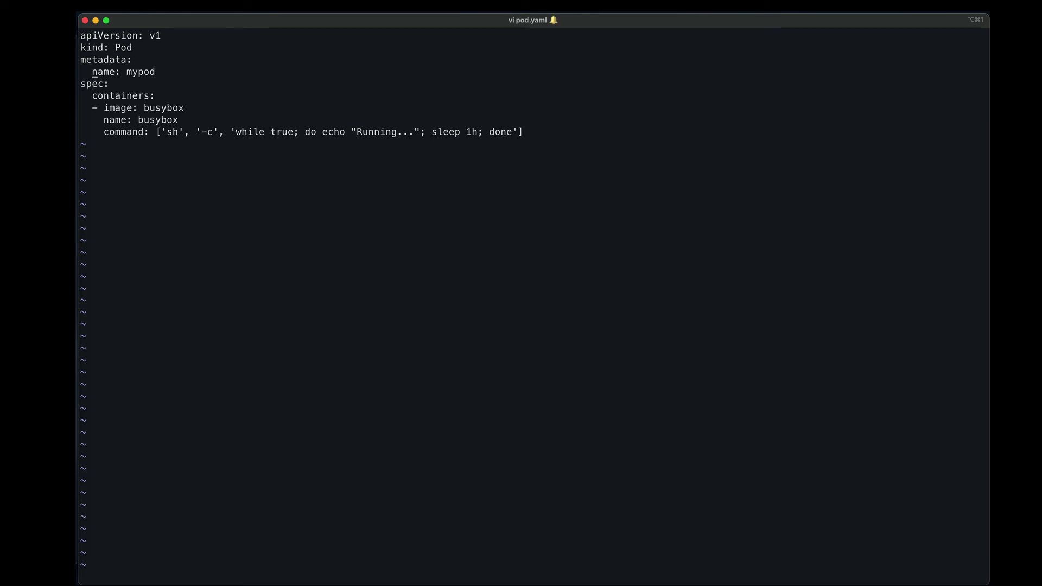
Change the pod name from mypod to pod1 and save pod.yaml with :wq.
key("End")
key("i")
key("BackSpace")
key("BackSpace")
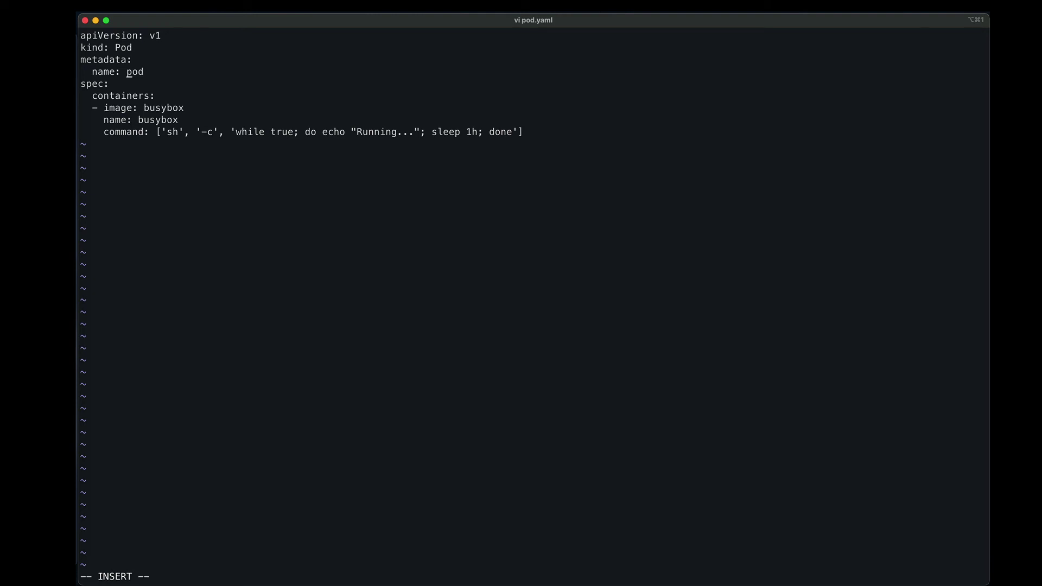
type("nonsa")
key("BackSpace")
key("BackSpace")
type("s")
key("BackSpace")
key("BackSpace")
key("BackSpace")
key("BackSpace")
key("Escape")
key("Return")
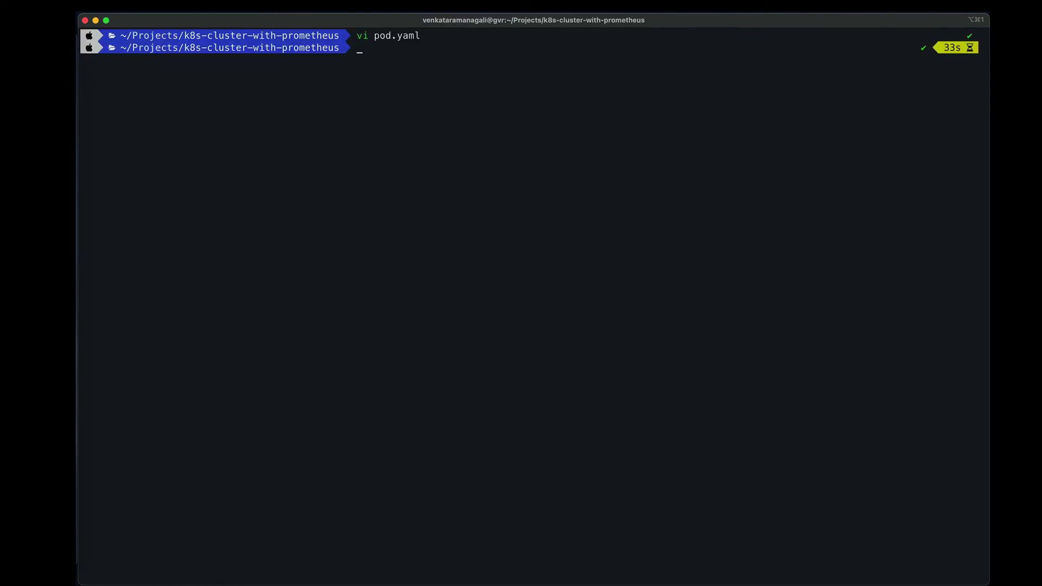
Create pod1 with k apply -f pod.yaml, list pods with k get po, then reopen pod.yaml in vi.
key("Return")
type("k apply")
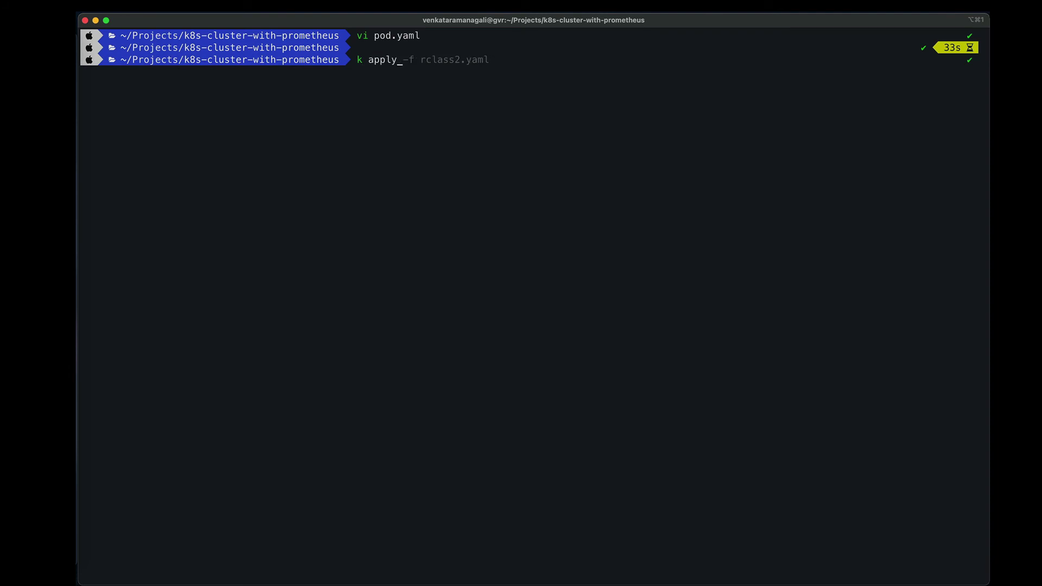
type(" -f pod.yaml")
key("Return")
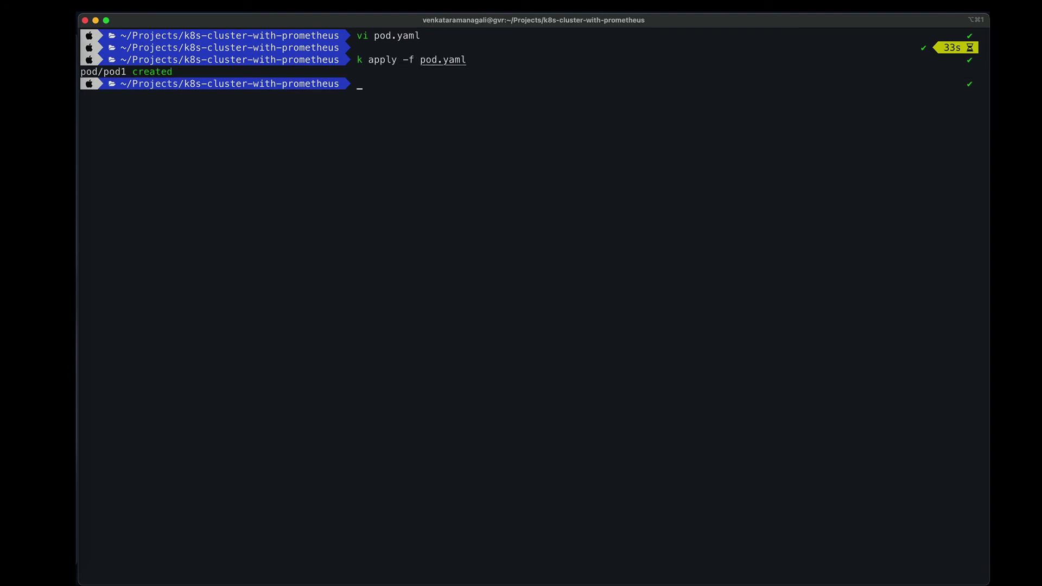
type("k get po")
key("Return")
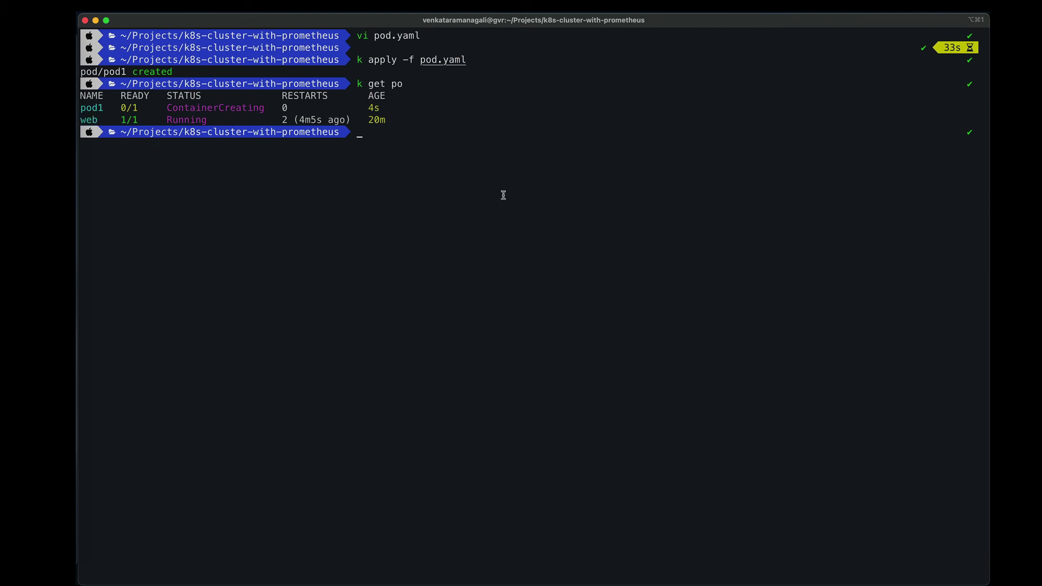
key("Up")
key("Up")
key("Up")
key("Return")
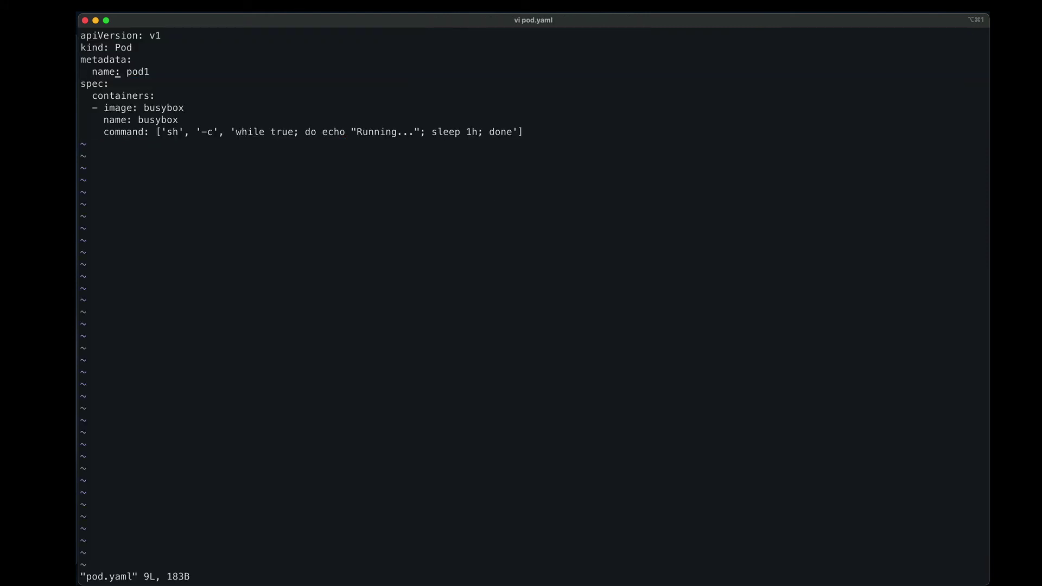
Add a runtimeClassName line under spec:, copying the word from the GitHub CKS guide.
key("i")
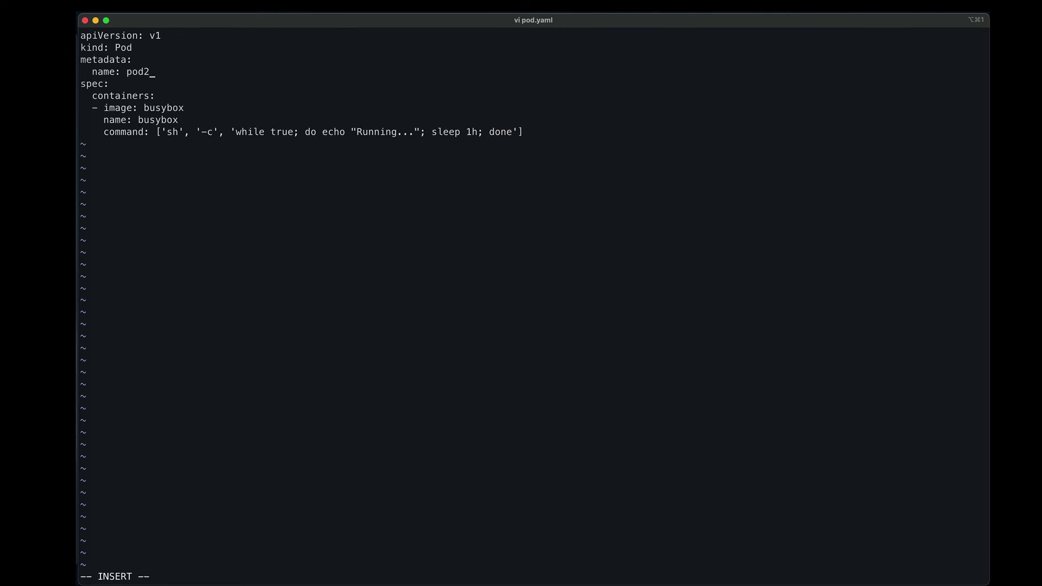
key("Return")
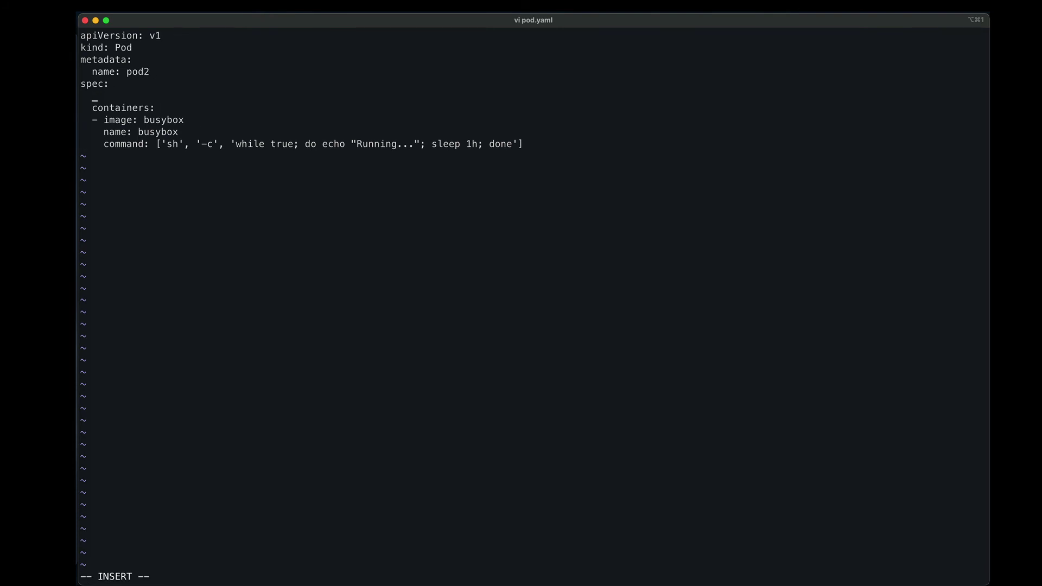
key("super+Tab")
left_click(829, 25)
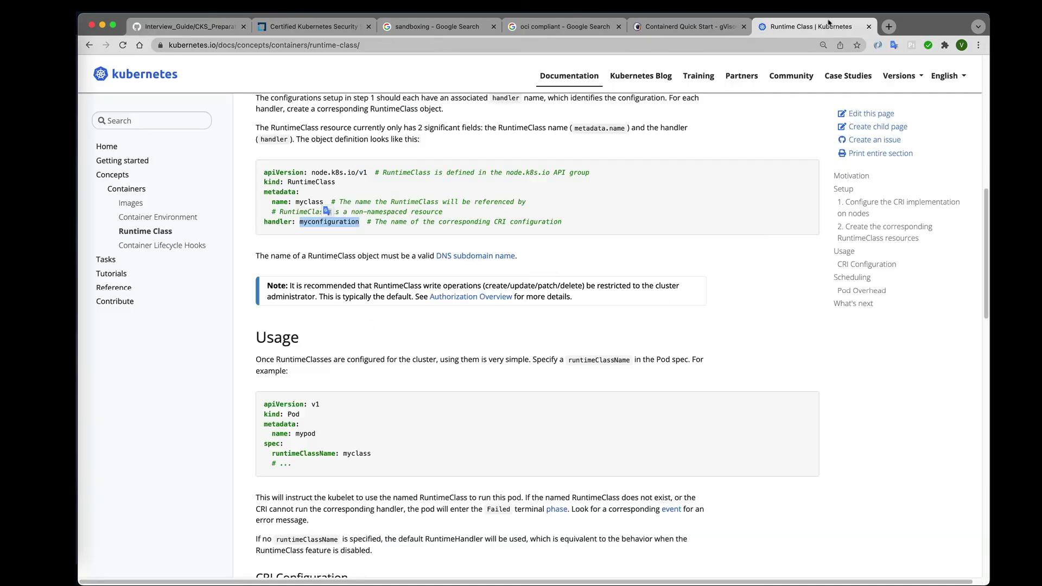
scroll(415, 361, "down", 20)
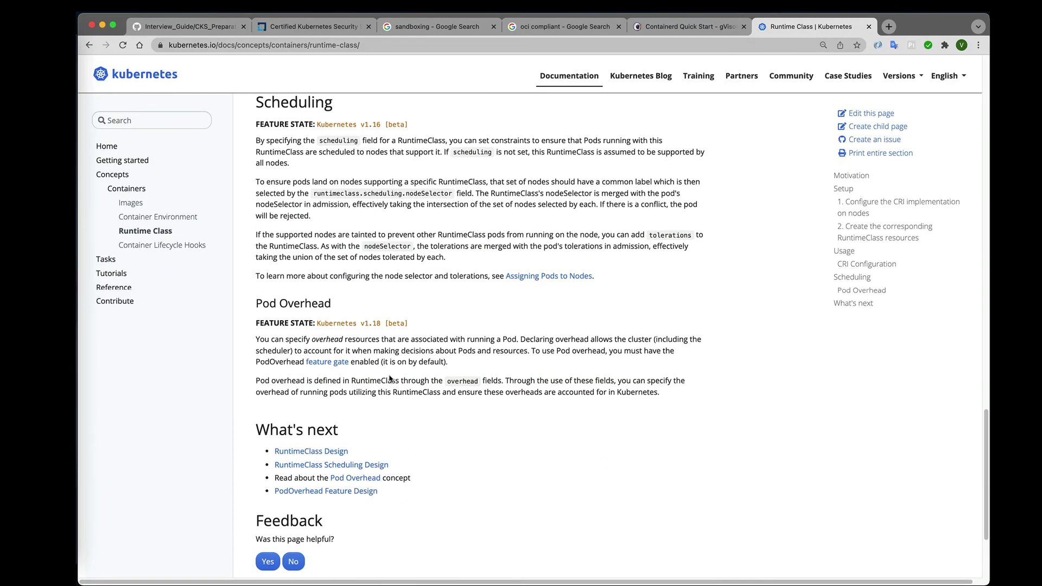
scroll(325, 299, "up", 15)
key("super+1")
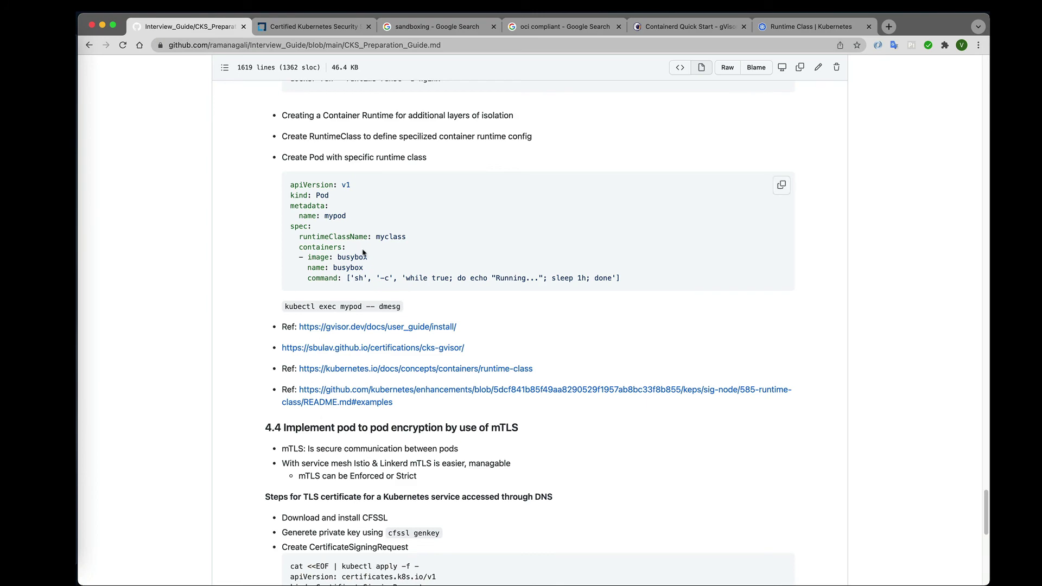
double_click(343, 236)
right_click(344, 237)
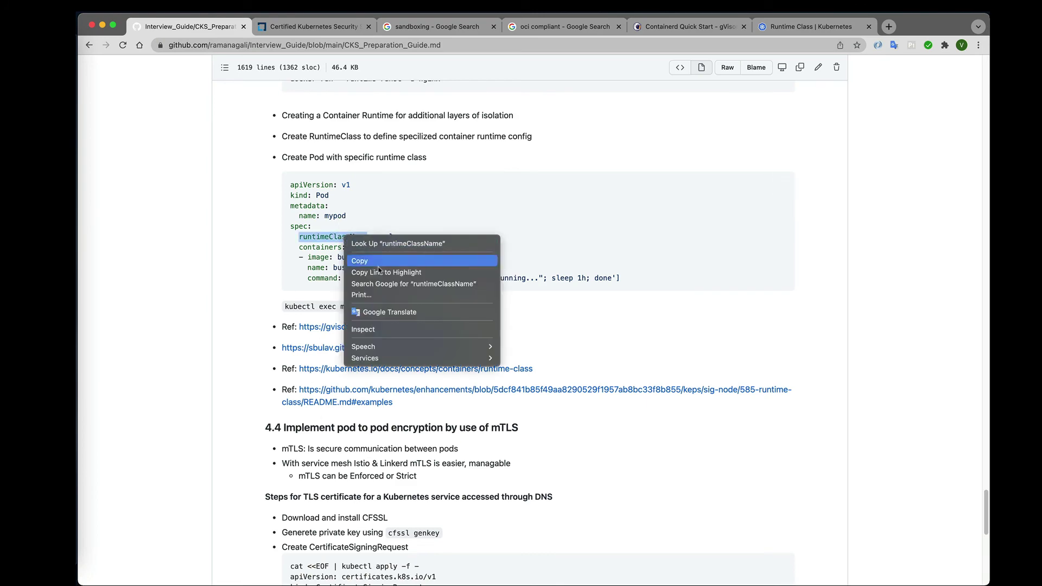
left_click(378, 263)
key("super+Tab")
key("super+v")
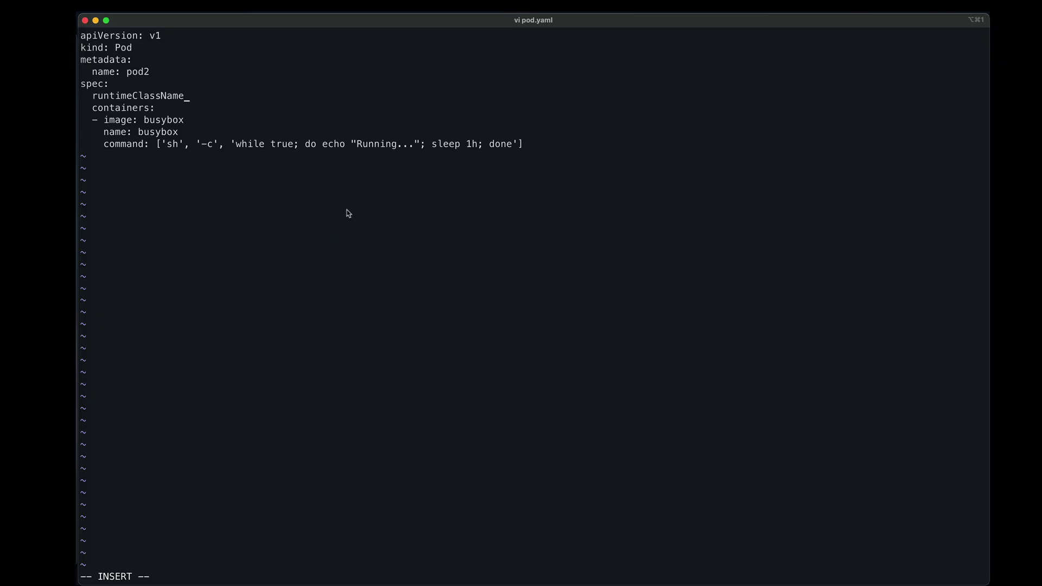
Set the runtime class value to myclass1 and save pod.yaml.
type(":")
scroll(415, 293, "up", 15)
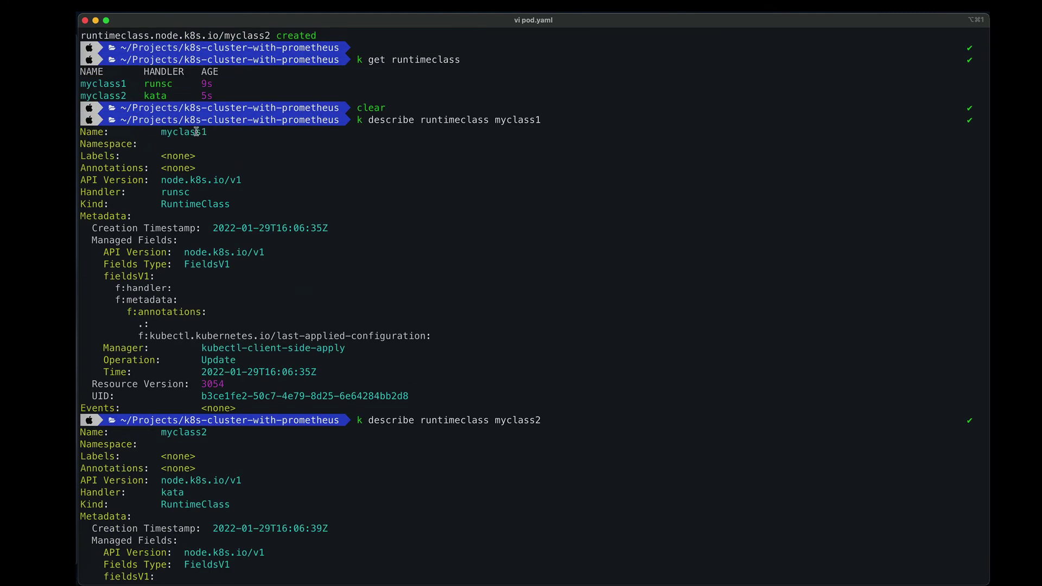
double_click(196, 131)
scroll(415, 304, "down", 15)
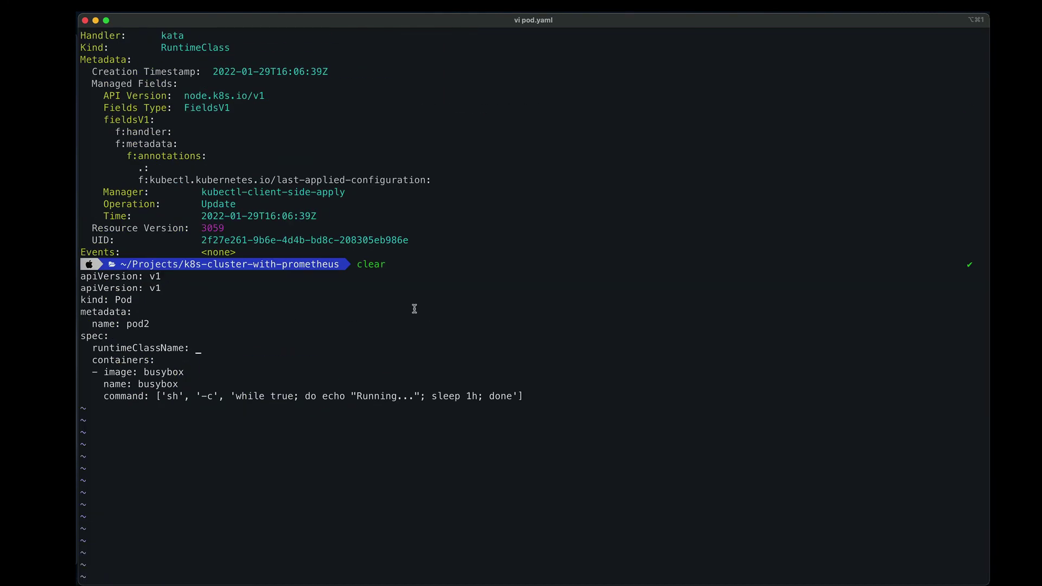
key("super+v")
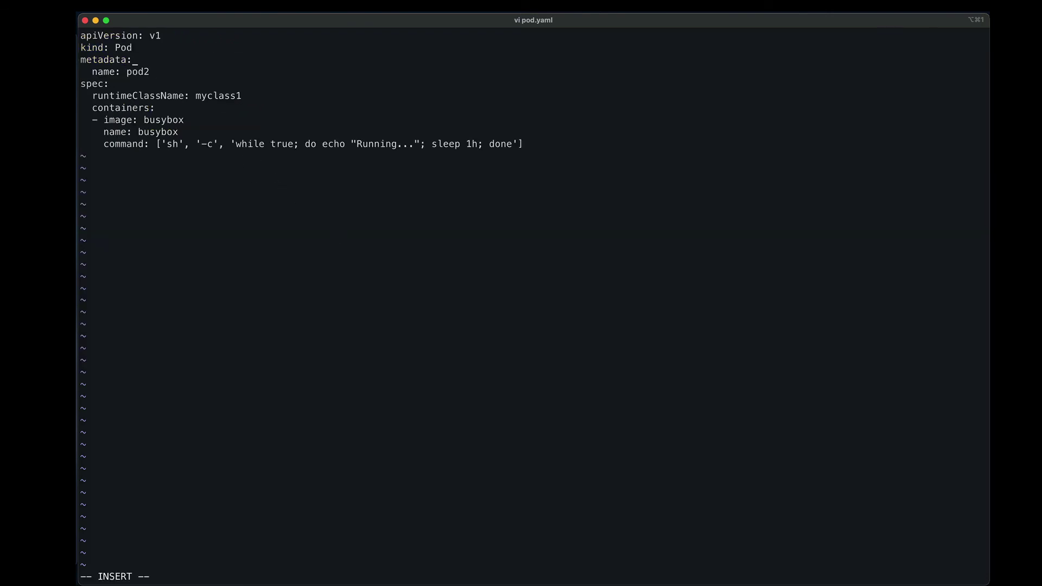
key("Escape")
key("Return")
key("Return")
key("Return")
Apply pod.yaml to create pod2, then mark pod1 and pod2 in the Running pod list.
type("k apply")
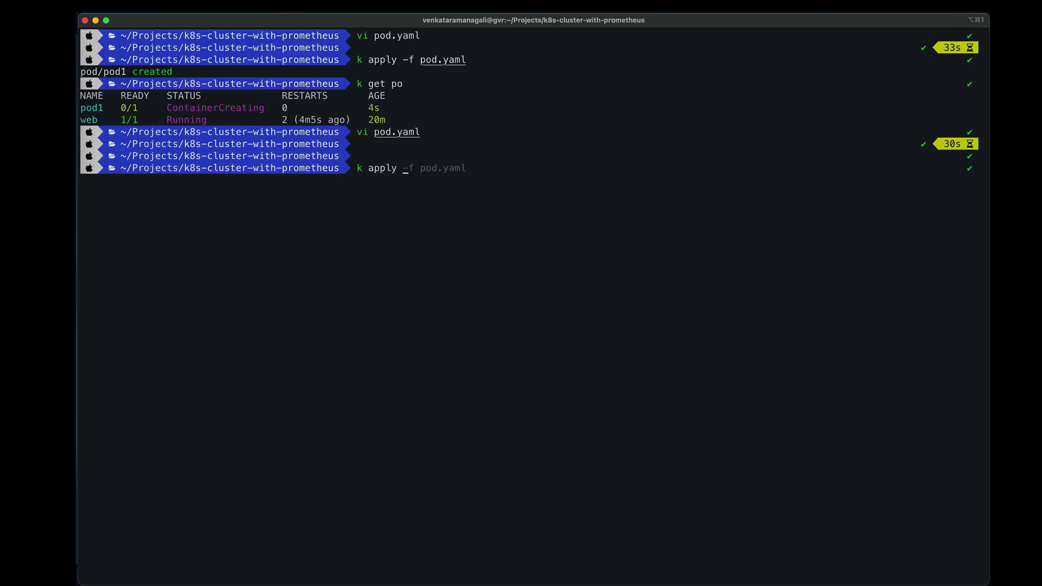
key("Right")
key("Return")
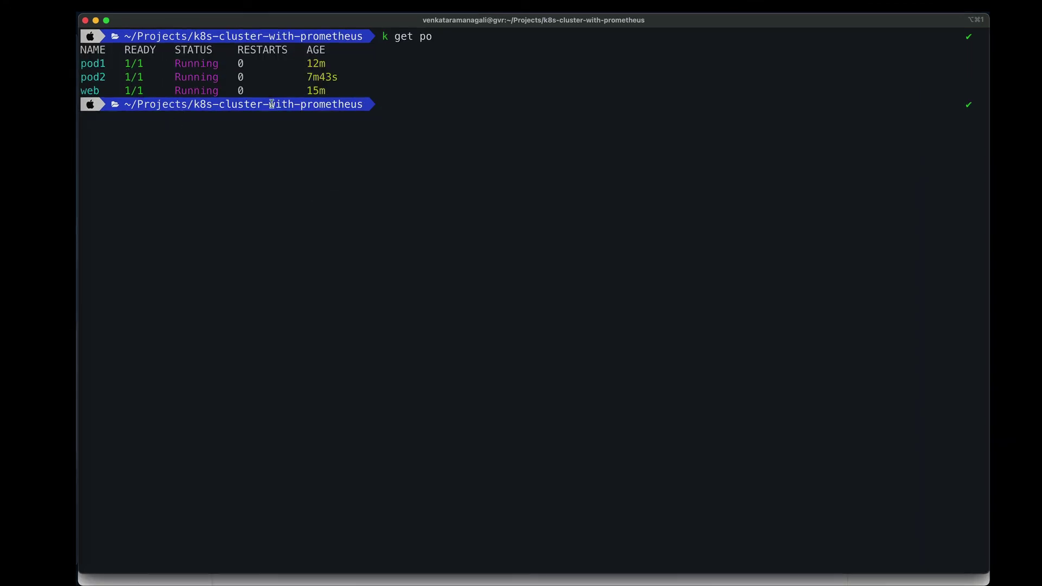
double_click(101, 63)
double_click(92, 77)
key("Return")
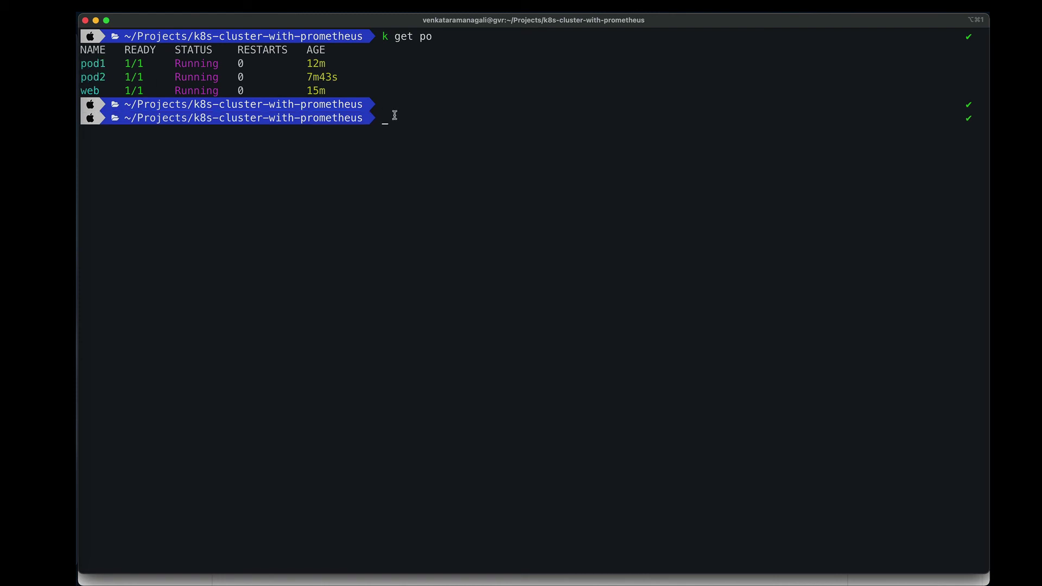
Run k exec -it pod1 -- dmesg and scroll up to the start of the kernel log.
type("k exec -it pod1 -- dmesg")
key("Return")
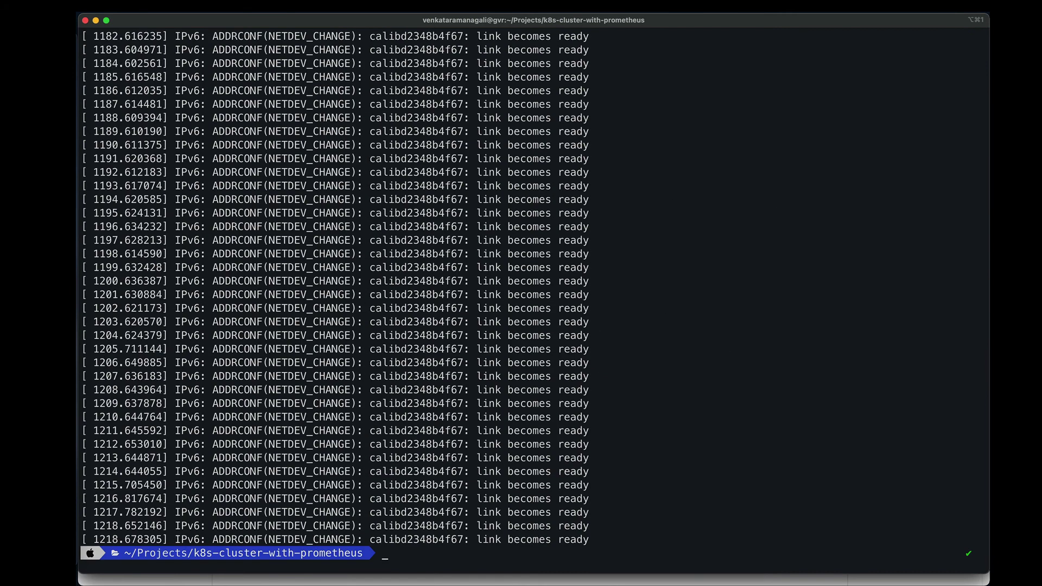
scroll(370, 361, "up", 20)
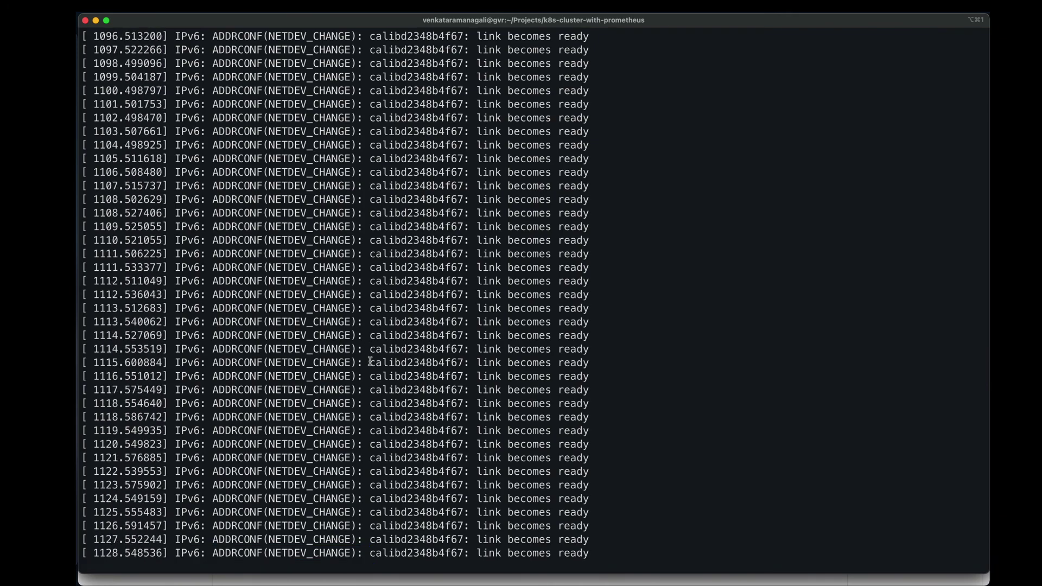
scroll(370, 361, "up", 20)
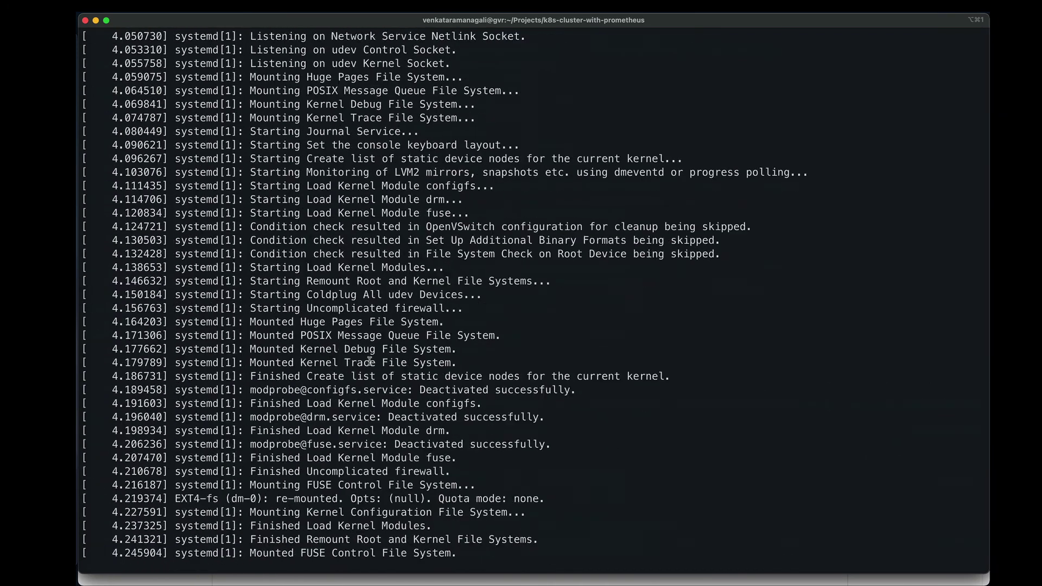
scroll(369, 360, "up", 20)
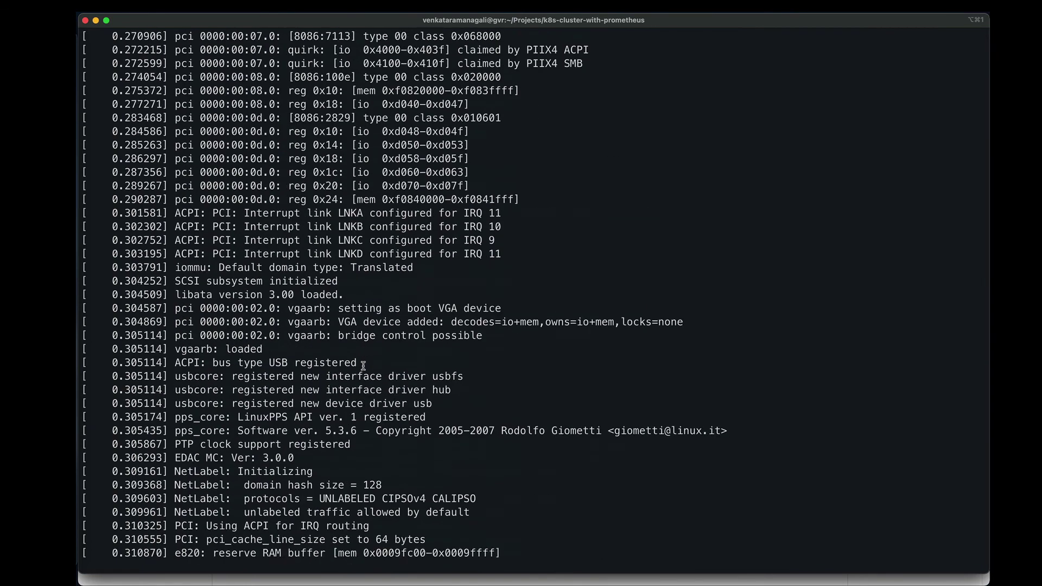
scroll(362, 363, "up", 20)
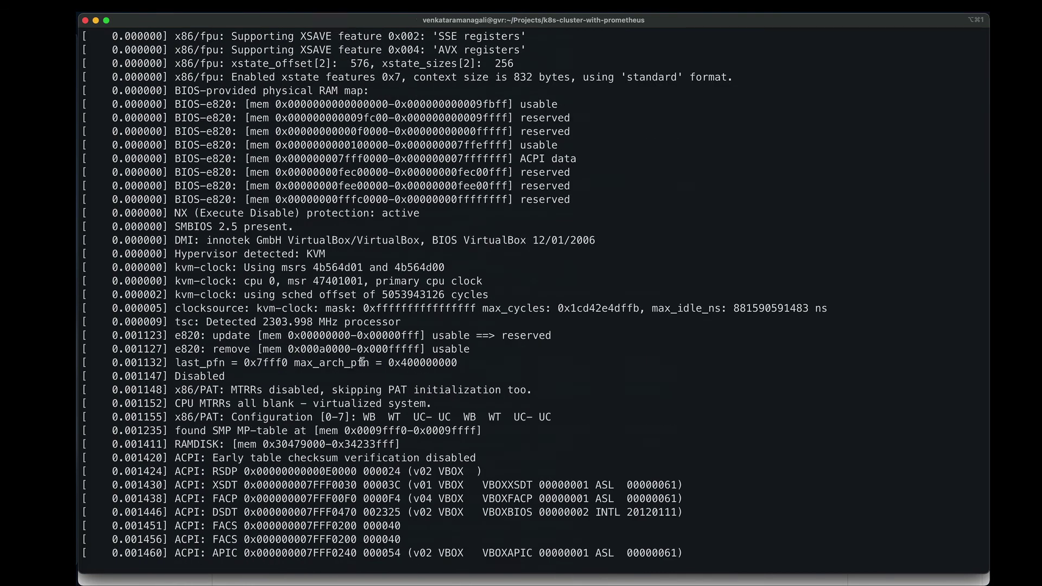
Highlight the 22-Ubuntu build tag, build host, supported CPUs and memory map lines, and the dmesg command.
double_click(165, 77)
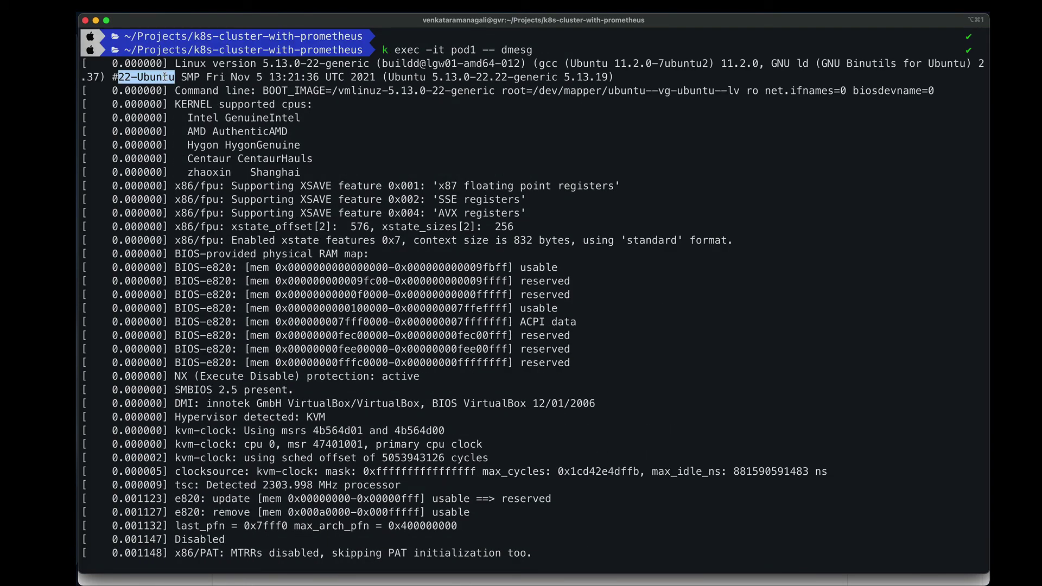
left_click(201, 65)
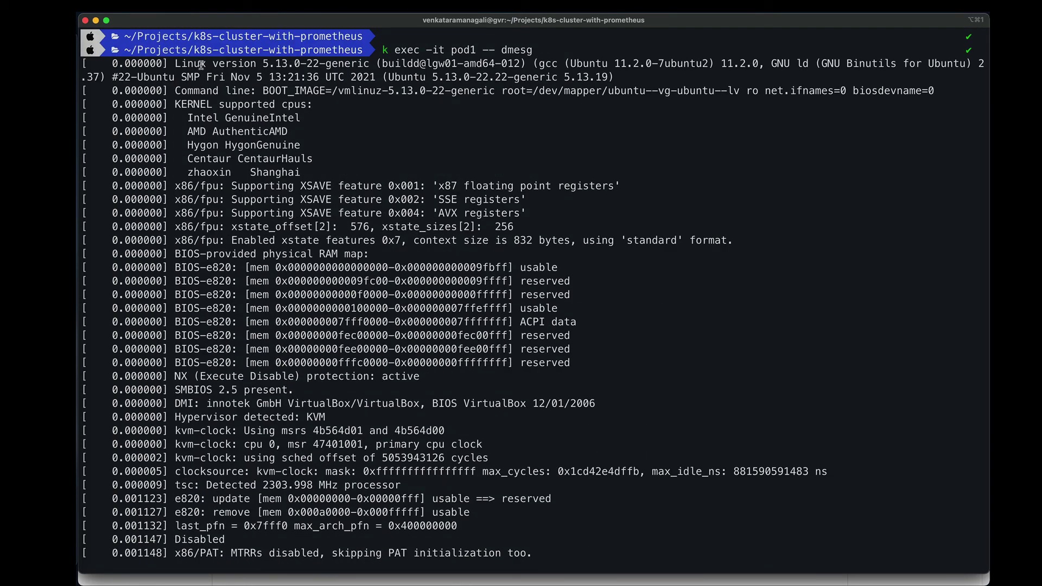
double_click(515, 64)
left_click(606, 64)
left_click_drag(175, 123, 278, 346)
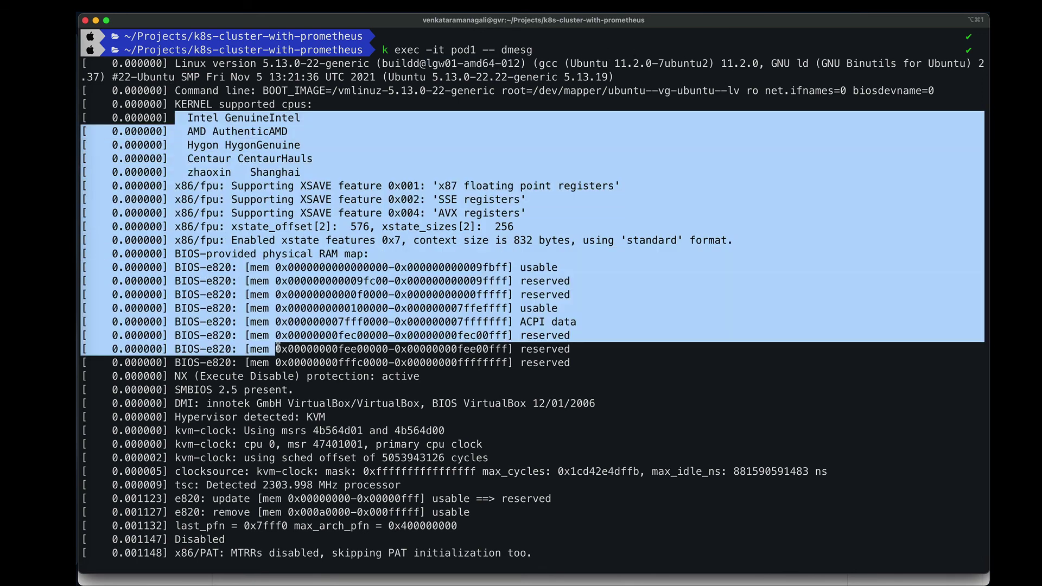
left_click(390, 372)
scroll(391, 373, "down", 10)
scroll(359, 372, "up", 10)
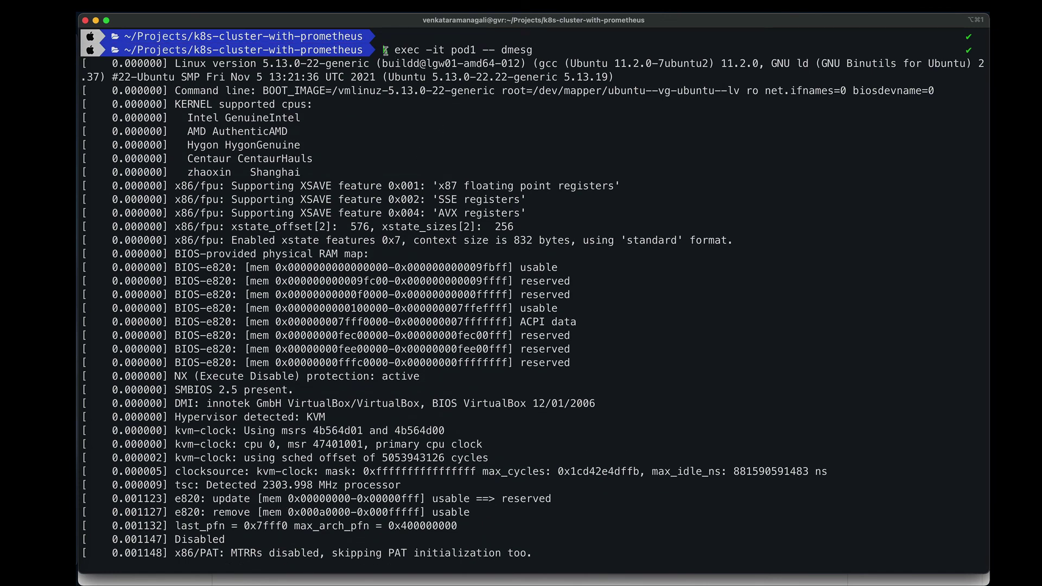
left_click_drag(383, 49, 536, 50)
key("super+c")
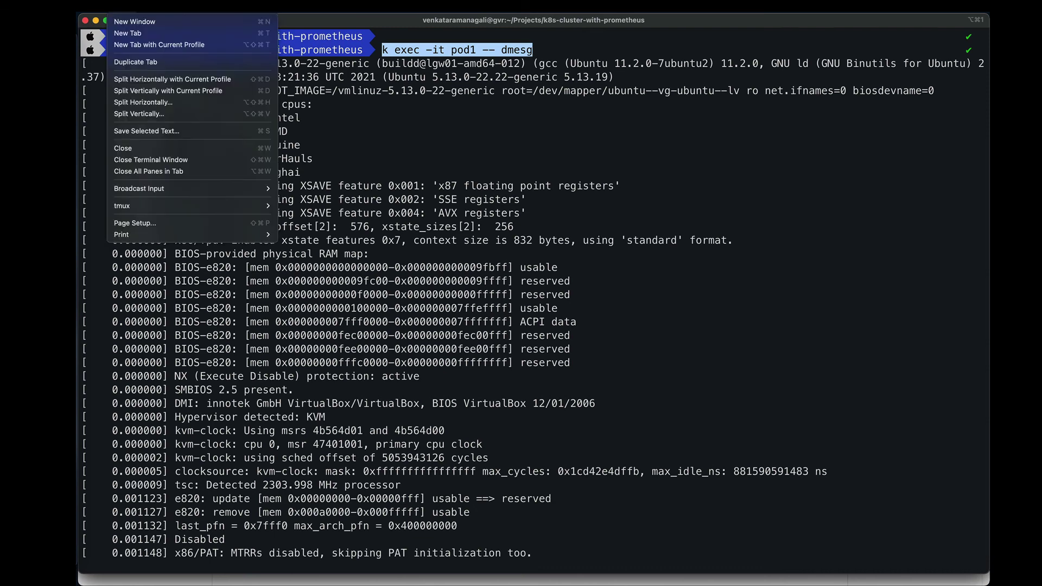
In a duplicated tab, run k exec -it pod2 -- dmesg.
left_click(133, 7)
left_click(155, 63)
key("super+v")
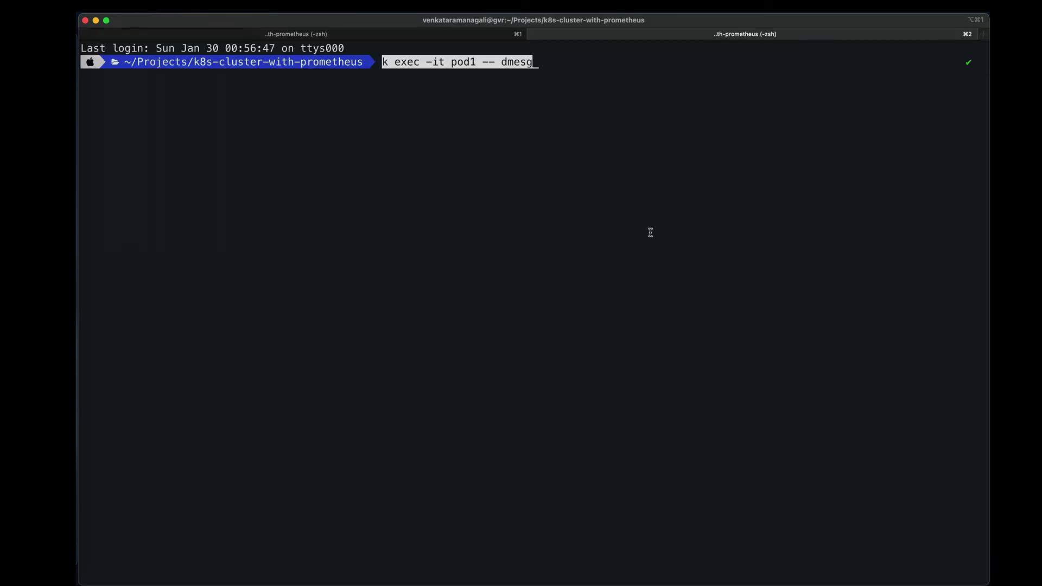
key("alt+Left")
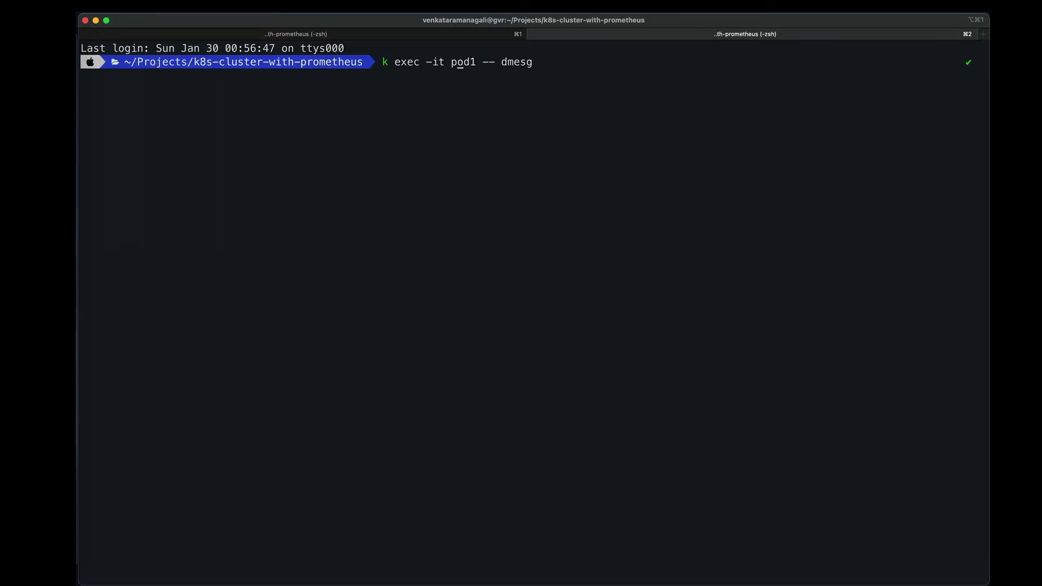
key("BackSpace")
type("2")
key("Return")
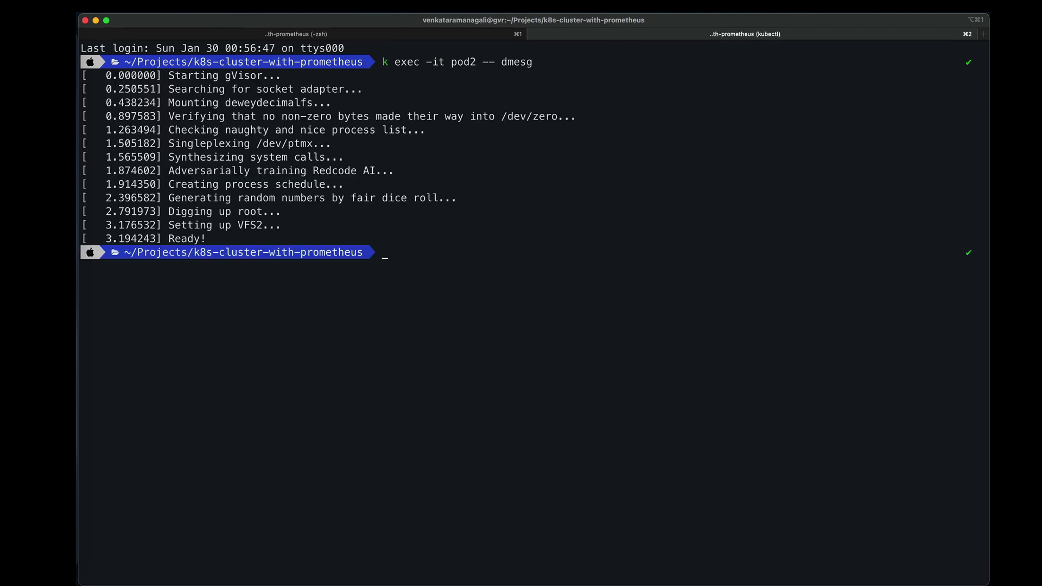
In the pod1 tab, highlight pod1 in the command and a block of host kernel log lines.
left_click(293, 37)
left_click(424, 61)
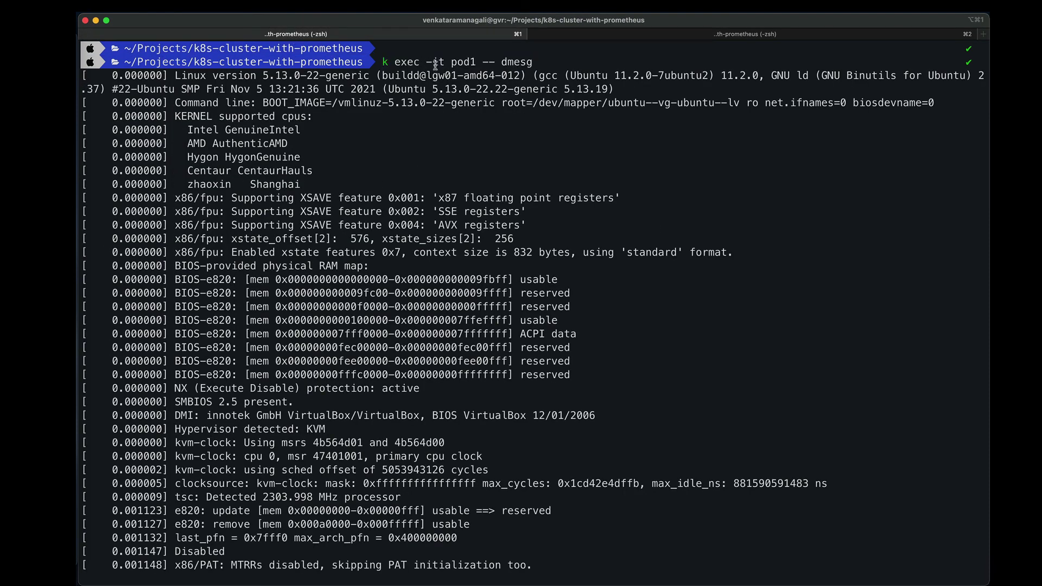
double_click(457, 63)
left_click_drag(231, 198, 271, 321)
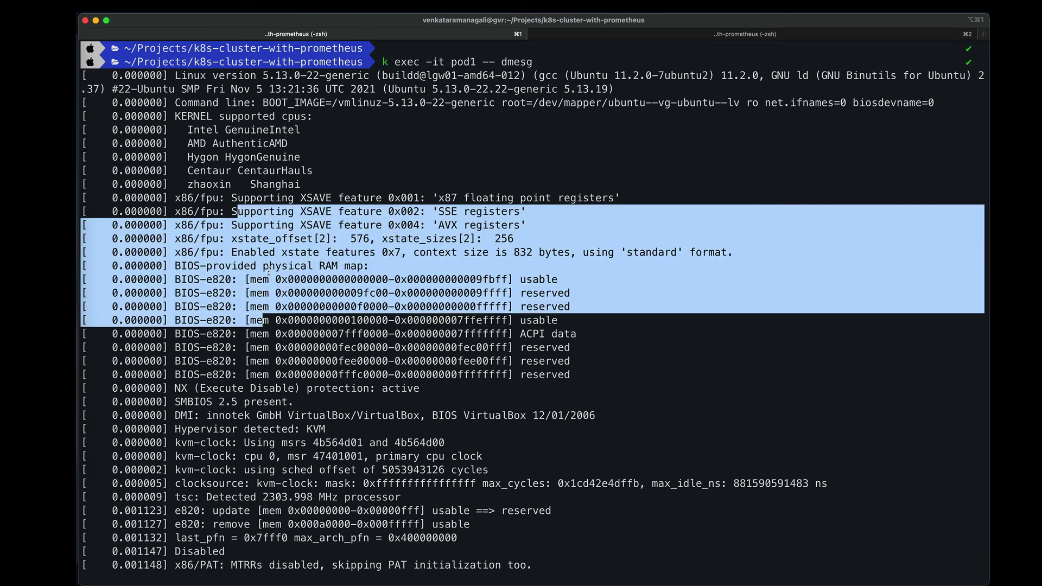
left_click(280, 217)
Scroll through pod1's full host kernel log, then return to the pod2 tab with Cmd+2.
scroll(304, 250, "down", 9)
scroll(329, 283, "down", 8)
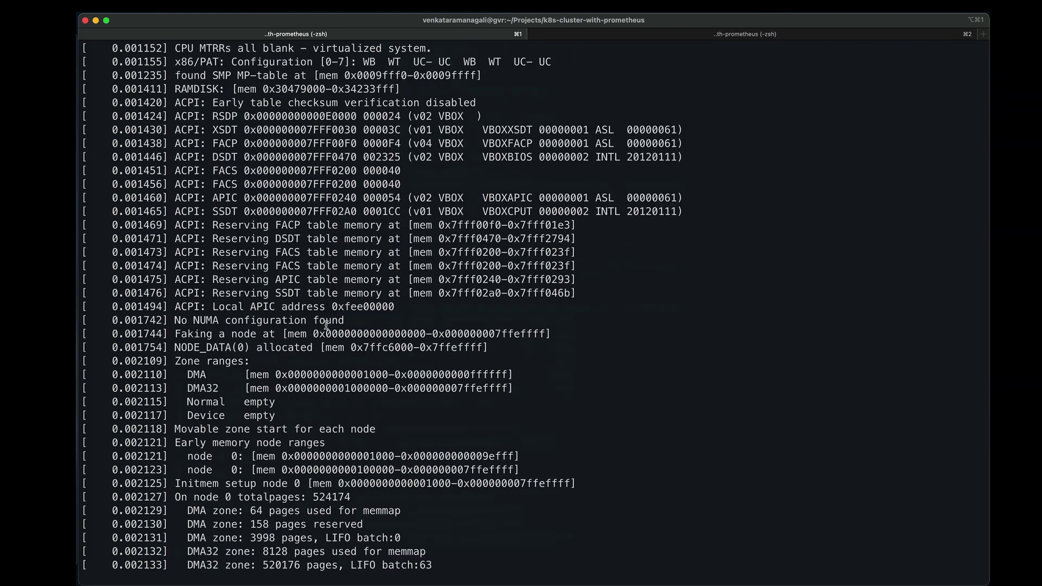
scroll(379, 230, "up", 18)
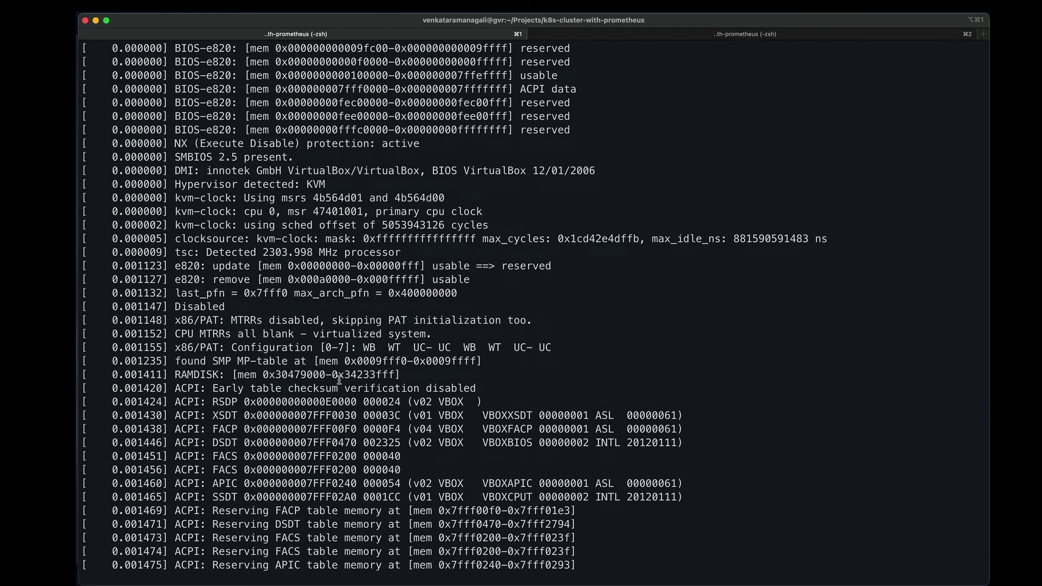
double_click(463, 62)
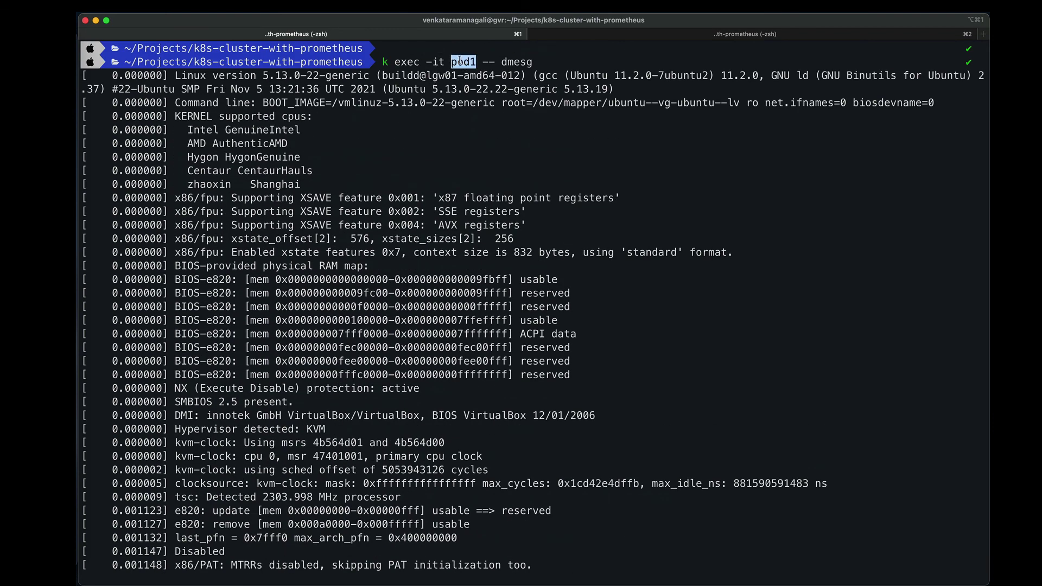
scroll(254, 251, "down", 4)
scroll(266, 158, "up", 4)
scroll(300, 320, "down", 15)
scroll(320, 374, "down", 17)
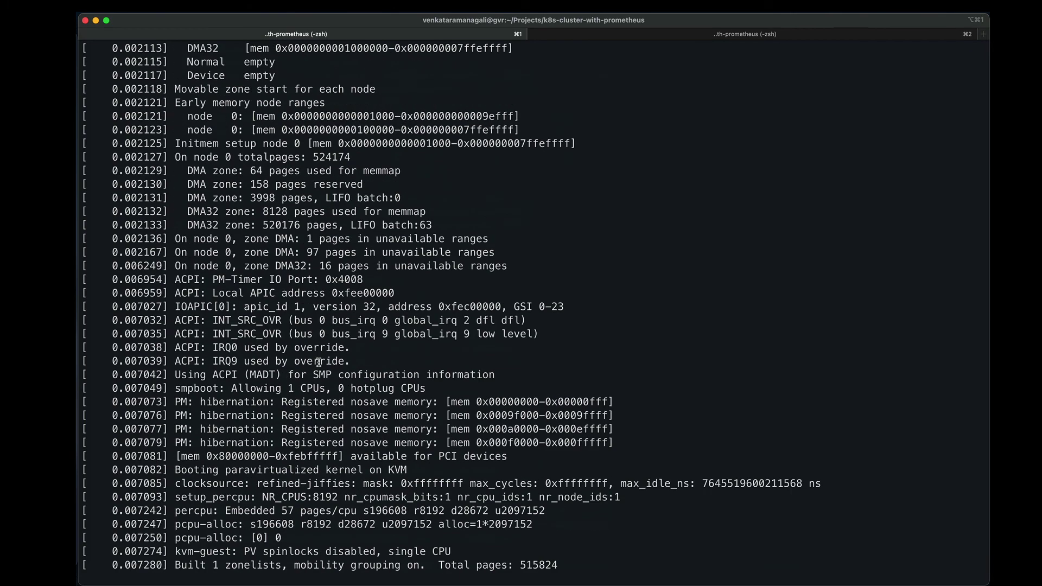
scroll(269, 369, "down", 20)
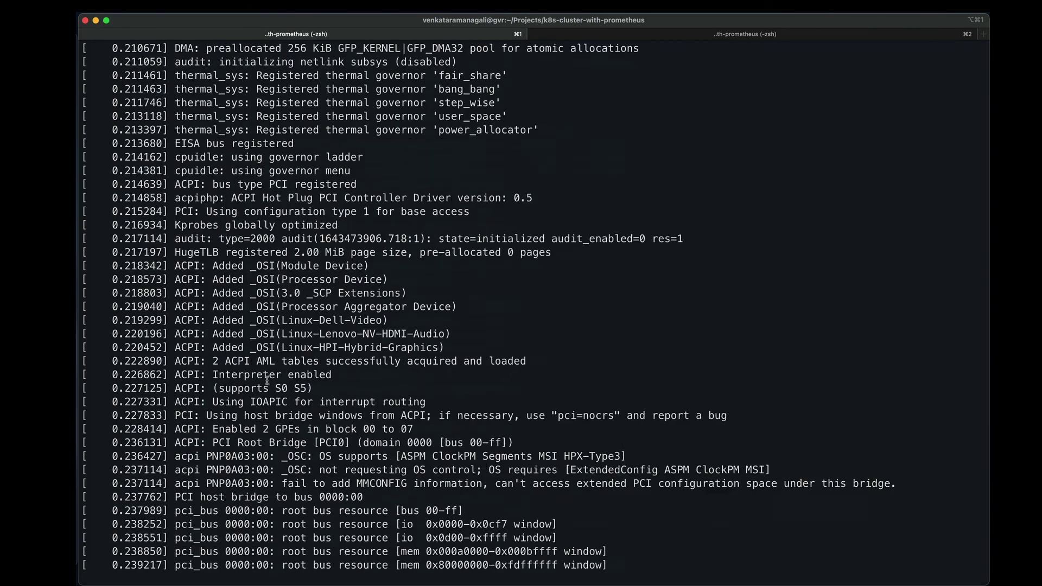
scroll(268, 378, "down", 10)
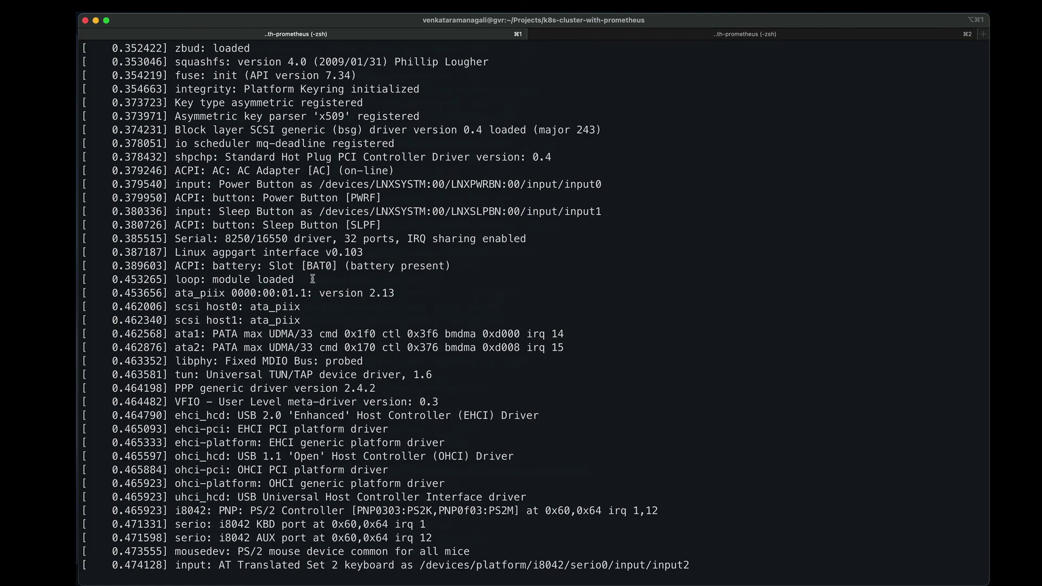
key("super+2")
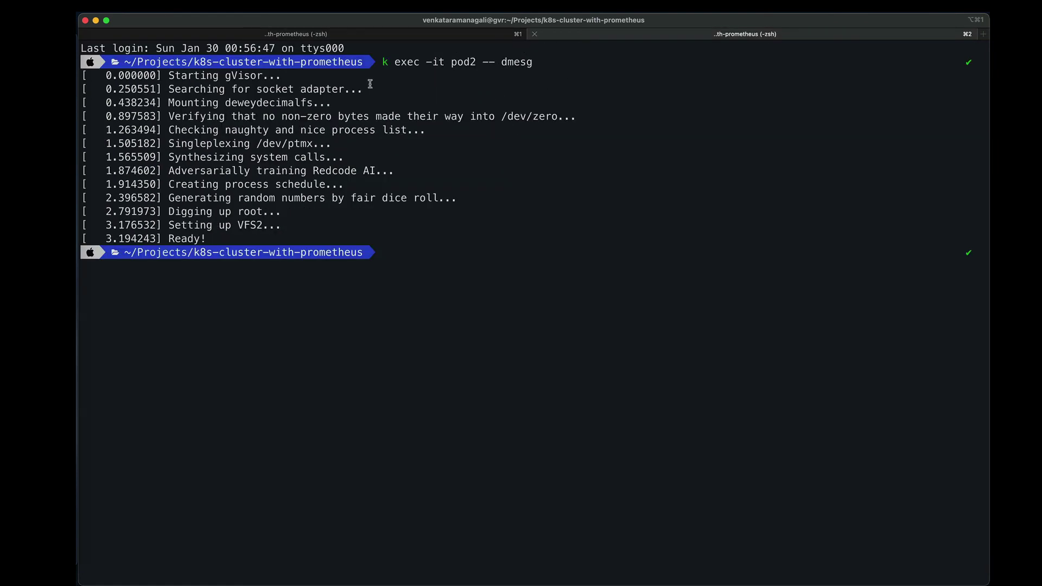
Highlight pod2 in the command and the gVisor boot messages from Starting gVisor through Ready!
double_click(464, 62)
double_click(182, 79)
double_click(238, 79)
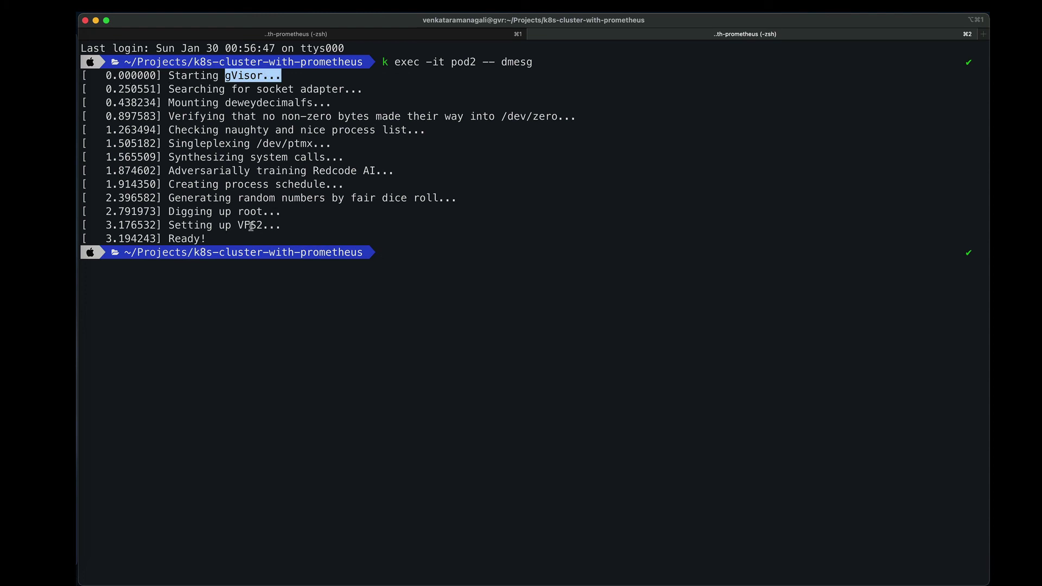
left_click_drag(217, 234, 144, 103)
left_click(222, 146)
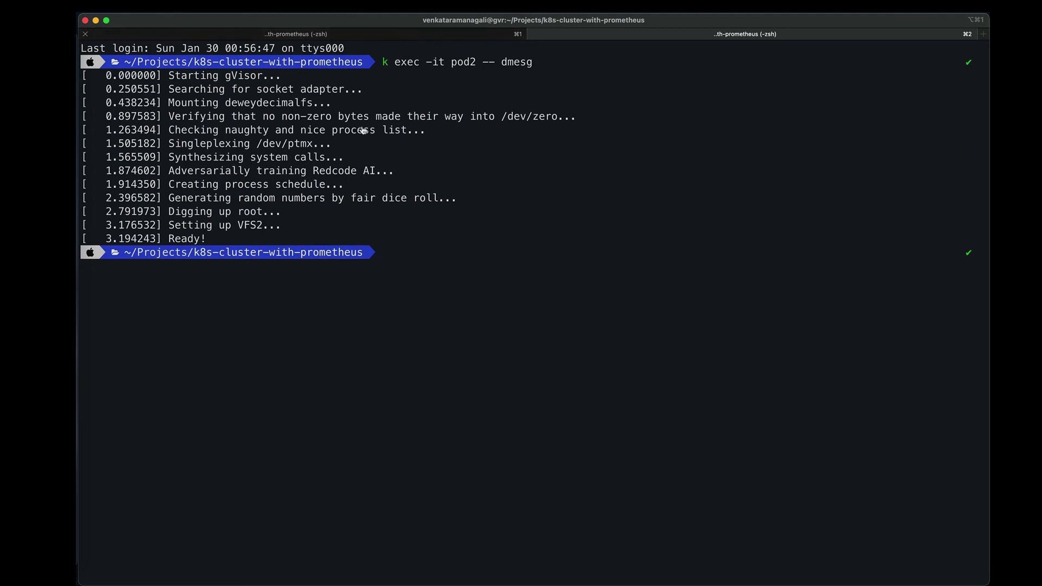
Highlight pod2, the whole gVisor boot log and the /dev/ptmx line again.
key("super+Tab")
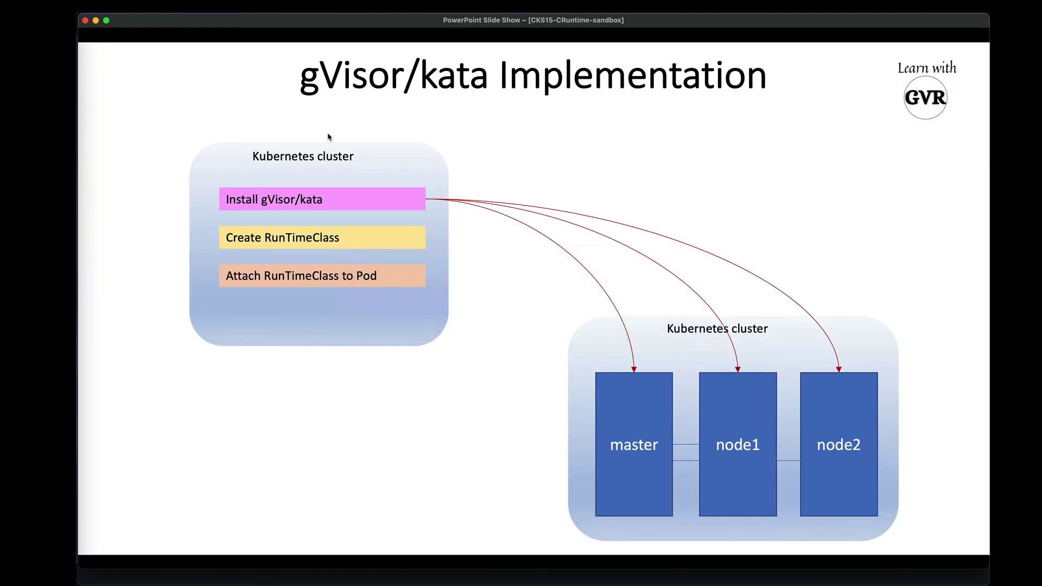
key("super+Tab")
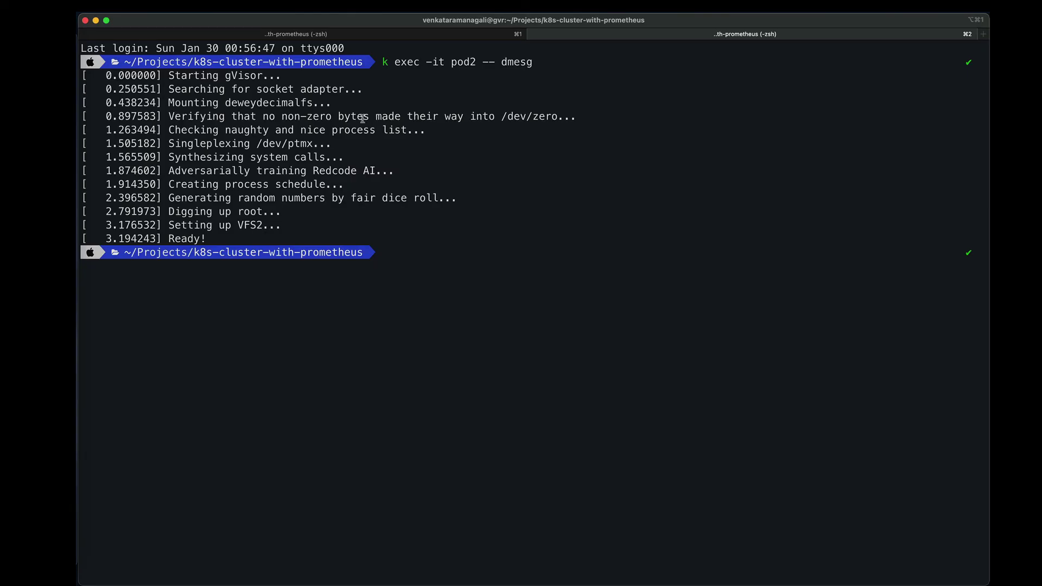
double_click(465, 62)
left_click_drag(106, 76, 210, 237)
left_click(264, 247)
double_click(288, 144)
Switch to the PowerPoint slide show, then on to the CKS guide in Chrome.
key("super+Tab")
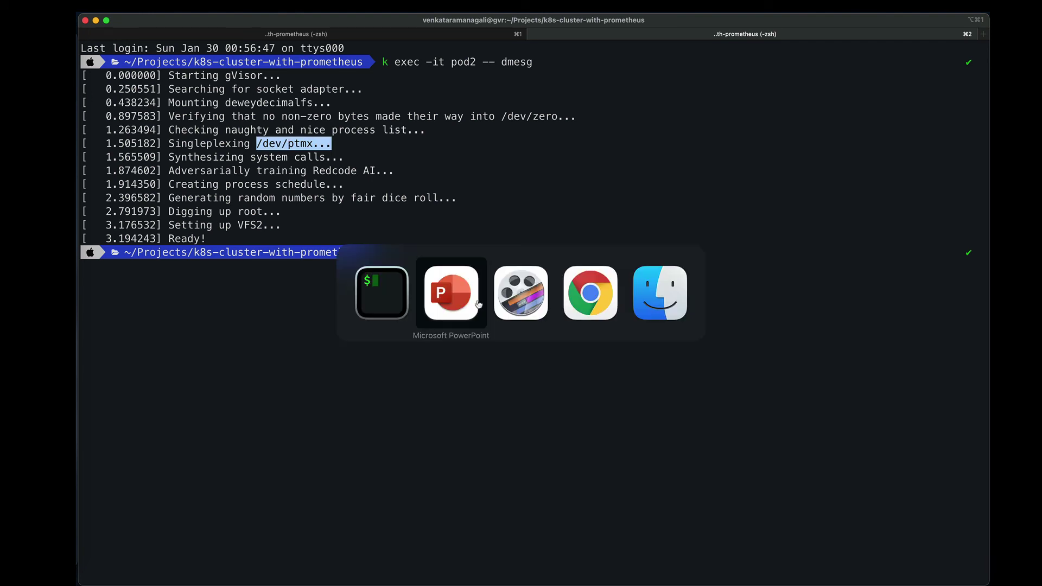
left_click(469, 301)
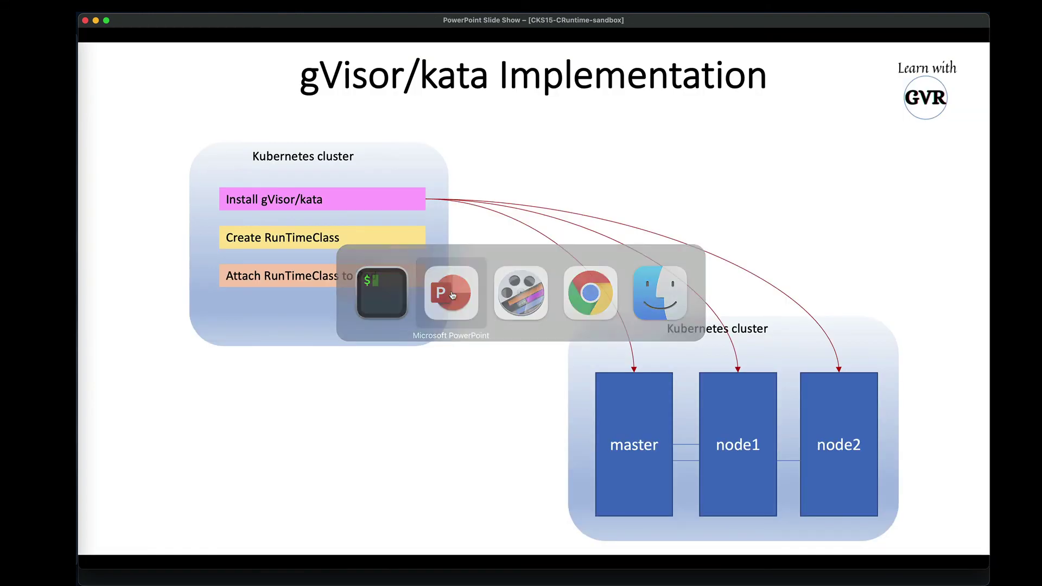
key("super+Tab")
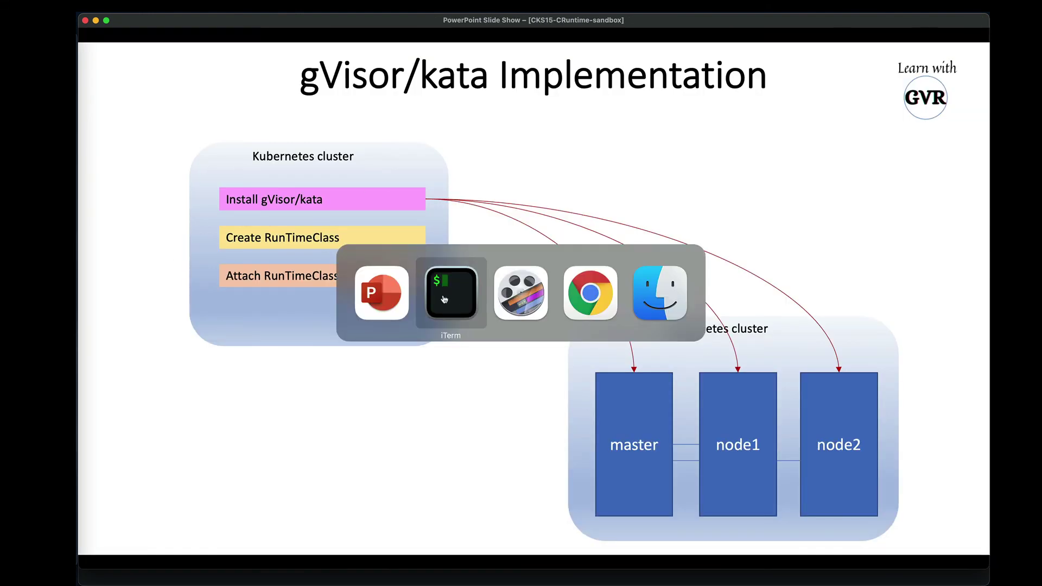
key("Tab")
key("Tab")
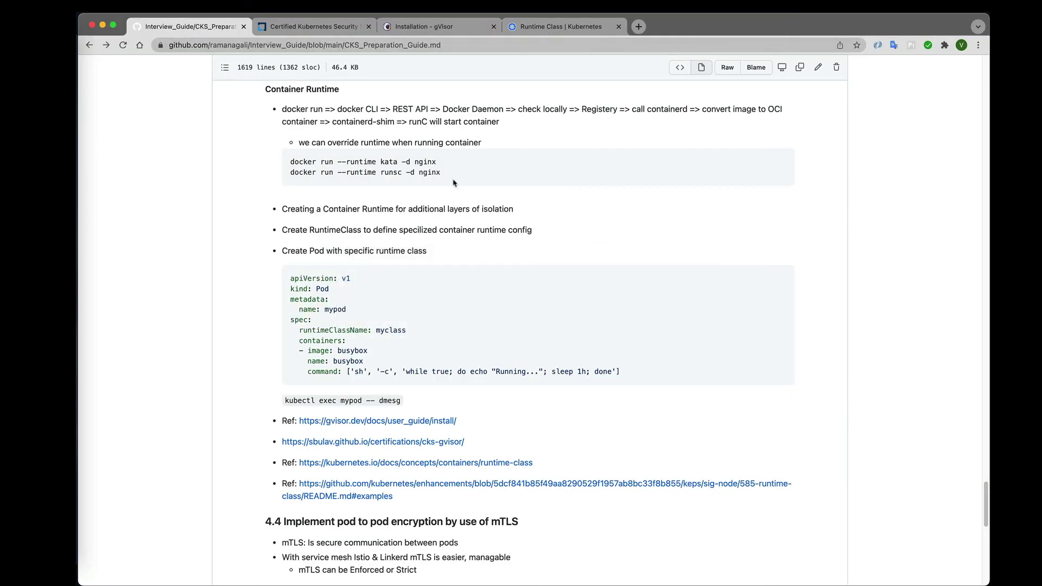
Highlight RuntimeClass in the kata example and runtimeClassName in the guide's Pod YAML.
scroll(328, 266, "up", 12)
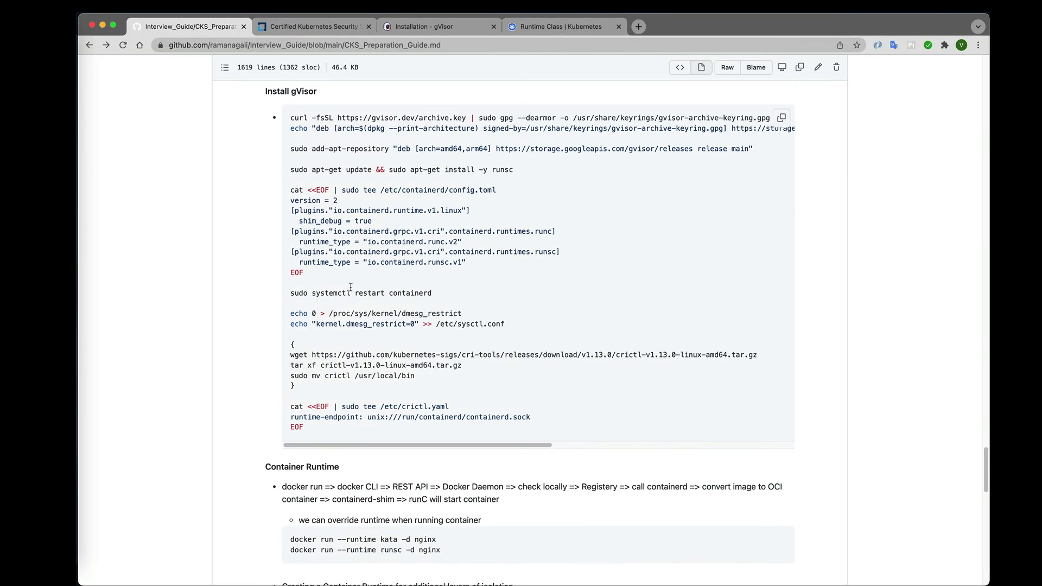
double_click(341, 310)
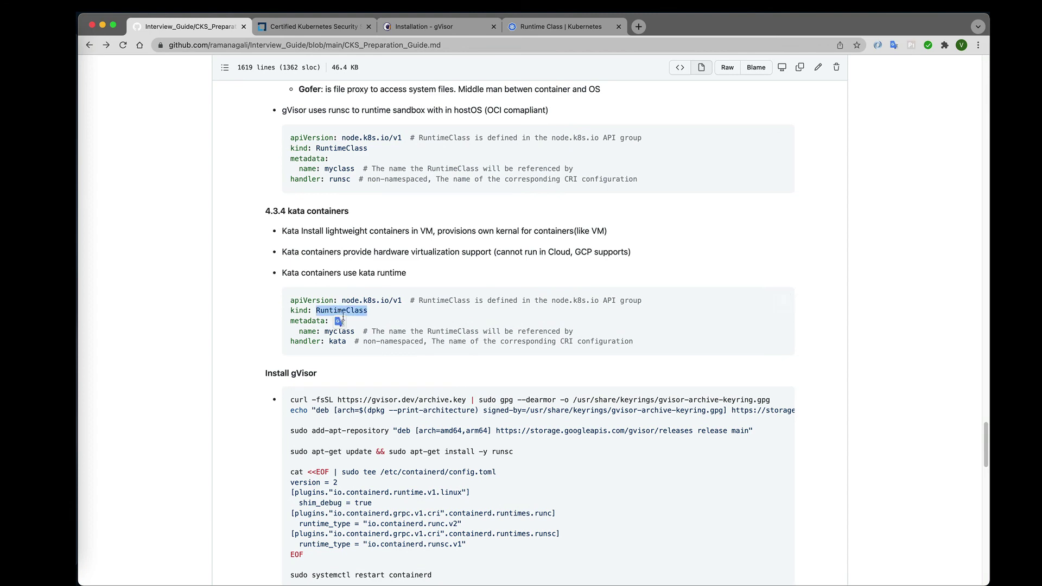
scroll(357, 437, "down", 8)
scroll(361, 496, "down", 4)
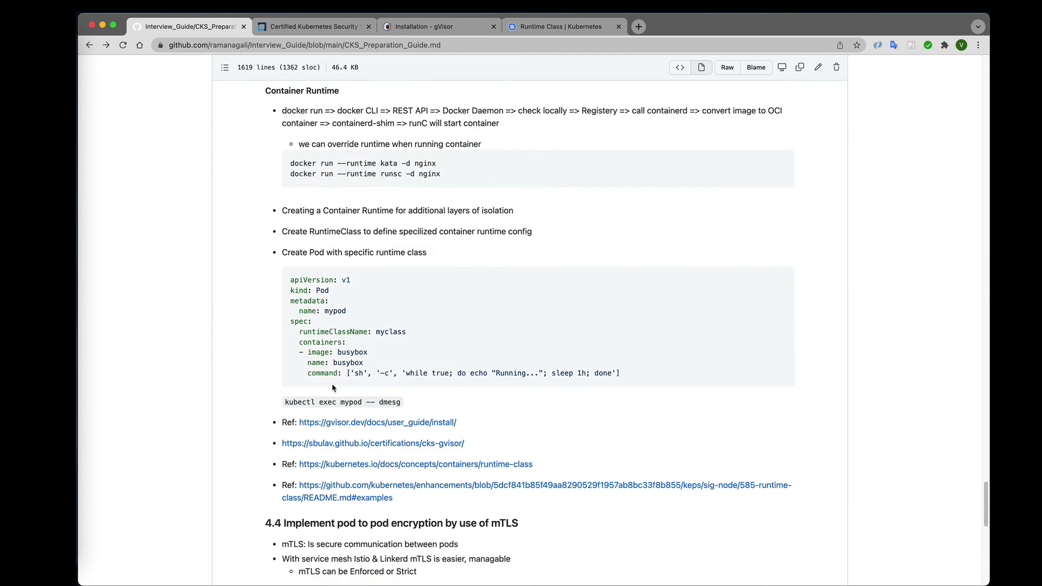
double_click(342, 332)
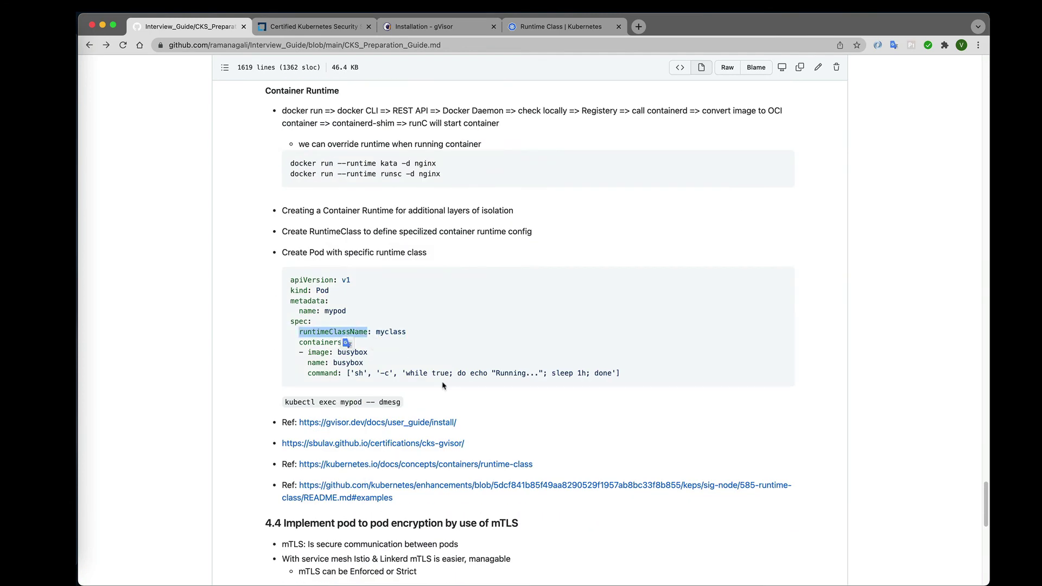
Scroll the gVisor Installation page, then return through iTerm2 to the PowerPoint slide.
left_click(403, 28)
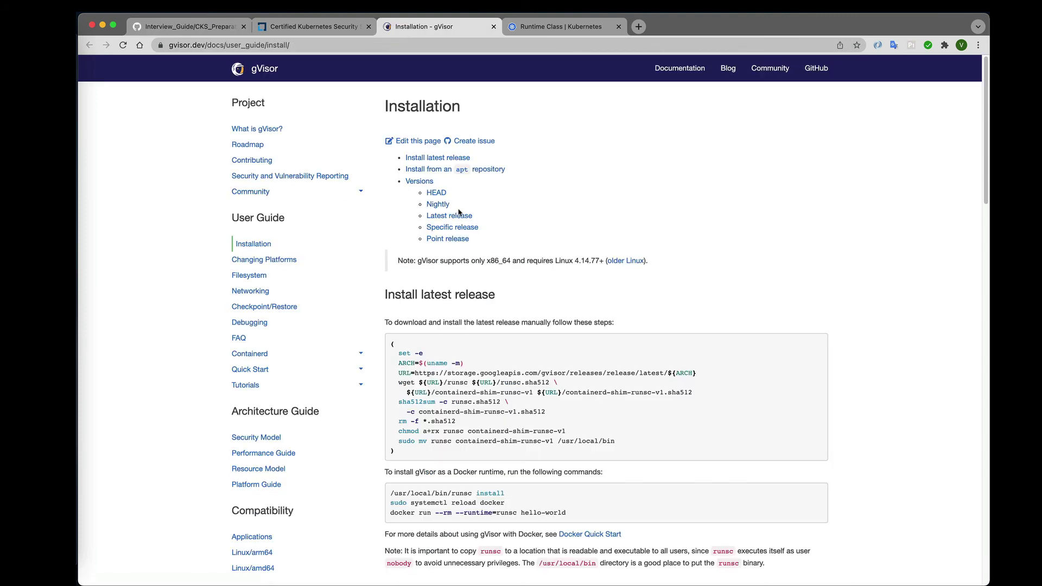
scroll(380, 244, "down", 3)
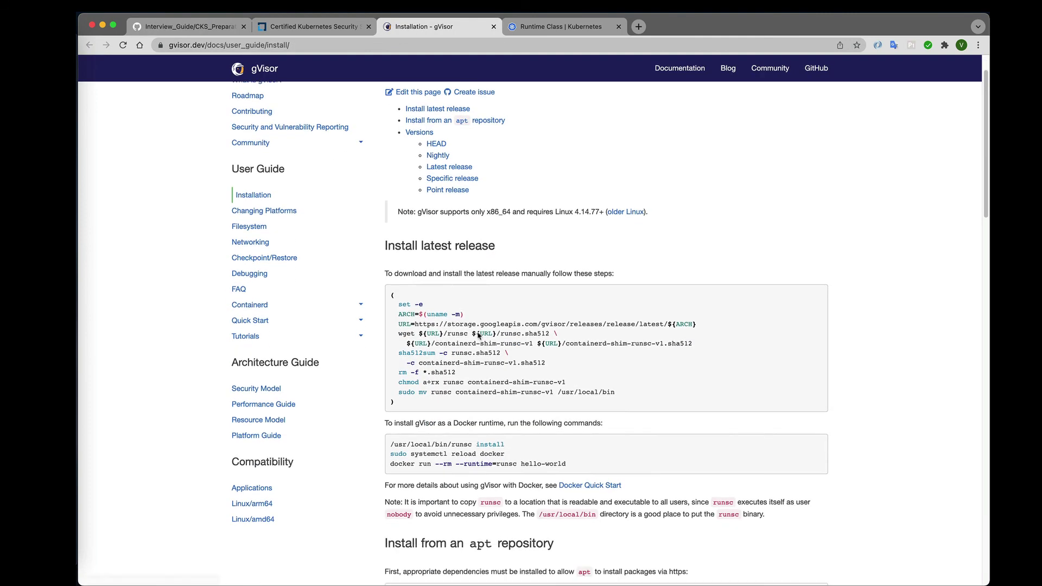
scroll(761, 334, "down", 3)
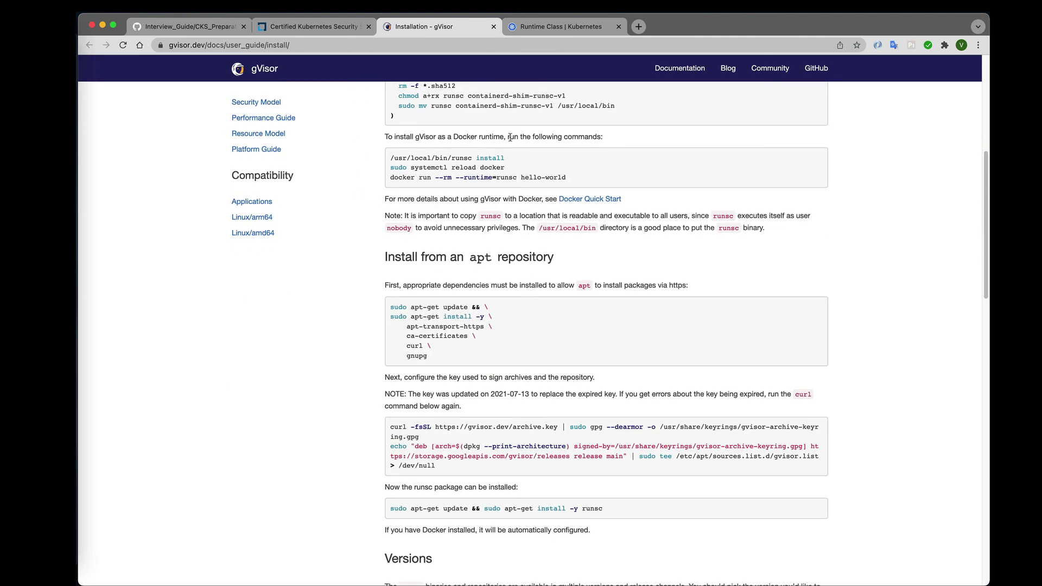
key("super+Tab")
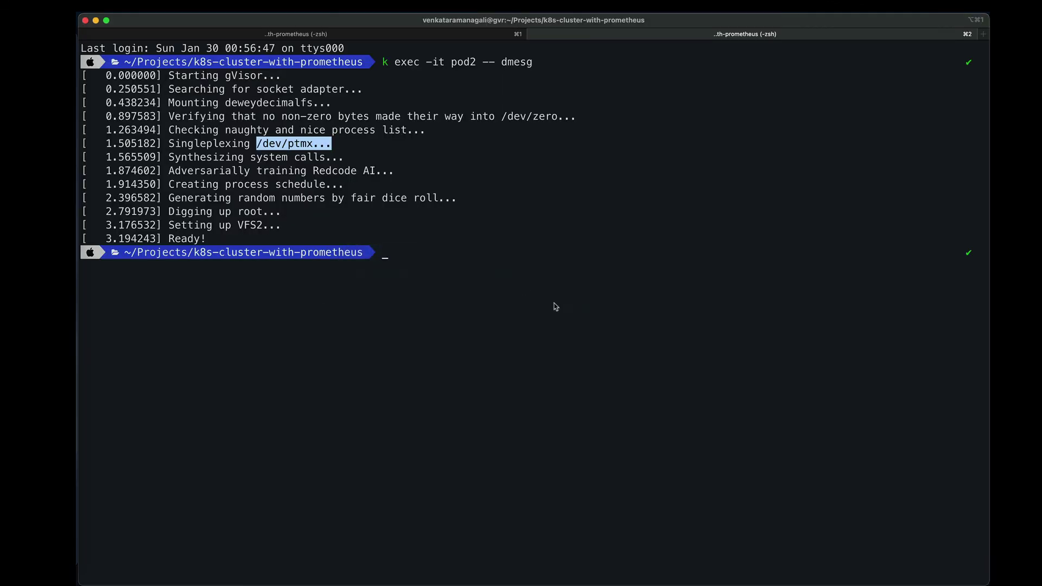
left_click(555, 307)
key("super+Tab")
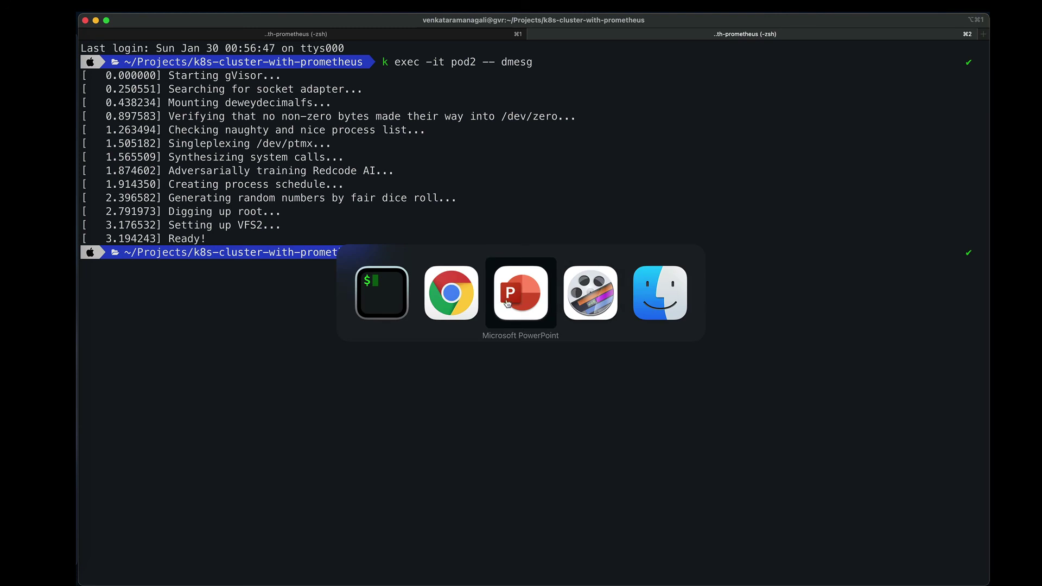
left_click(529, 307)
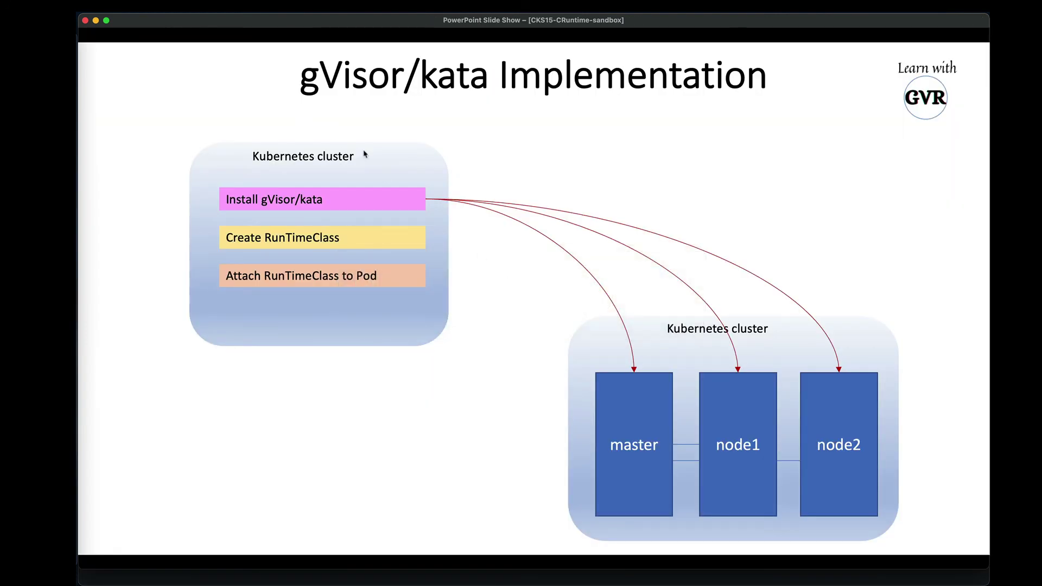